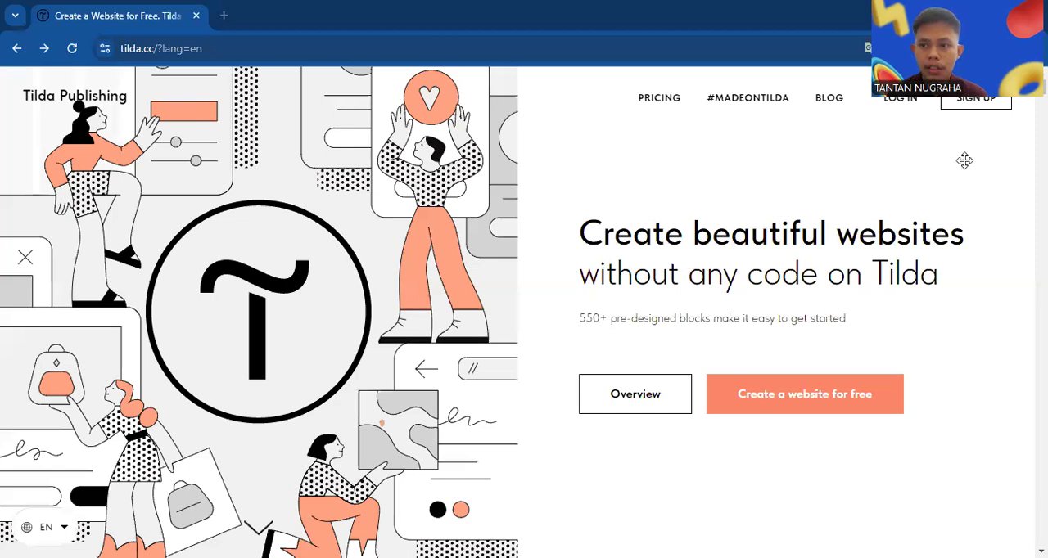
left_click_drag(887, 121, 928, 122)
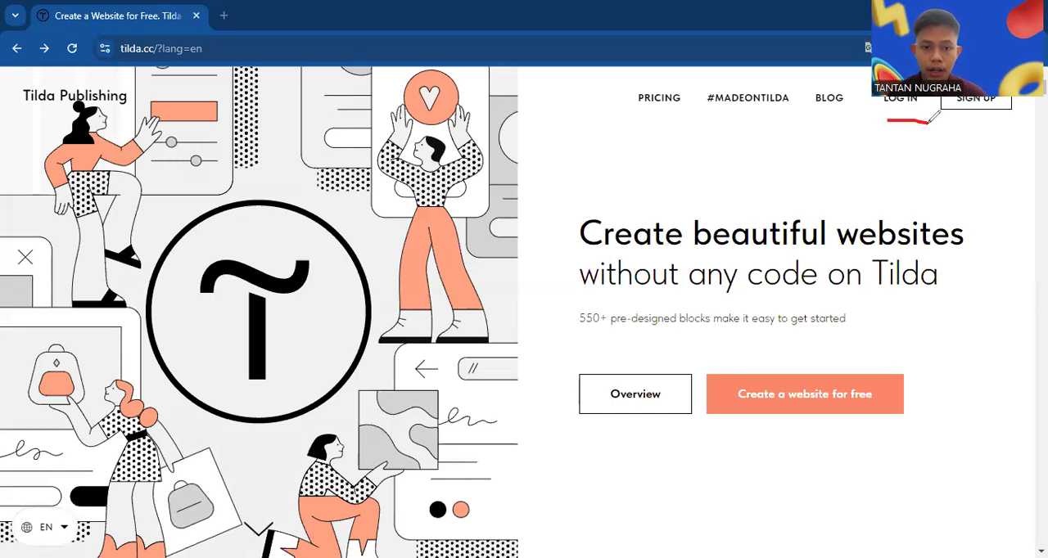
left_click_drag(955, 124, 995, 125)
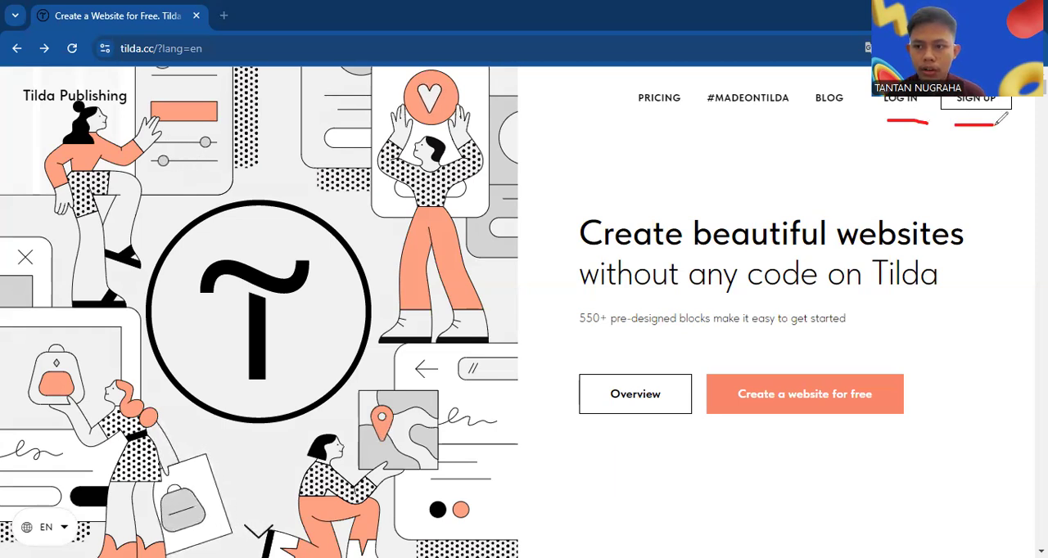
Open the sign-up form for a new account and enter the account holder's first name.
left_click(958, 105)
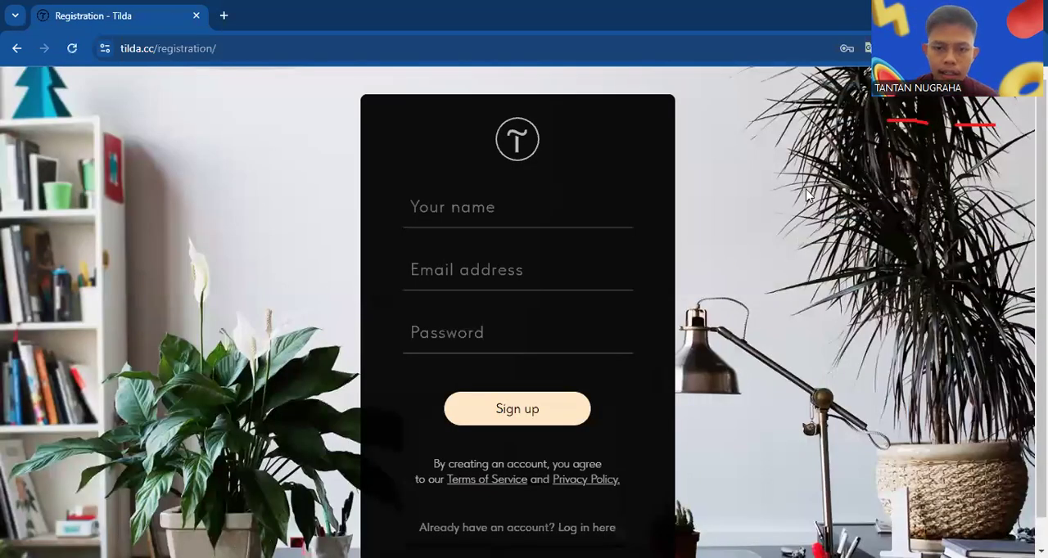
left_click(494, 216)
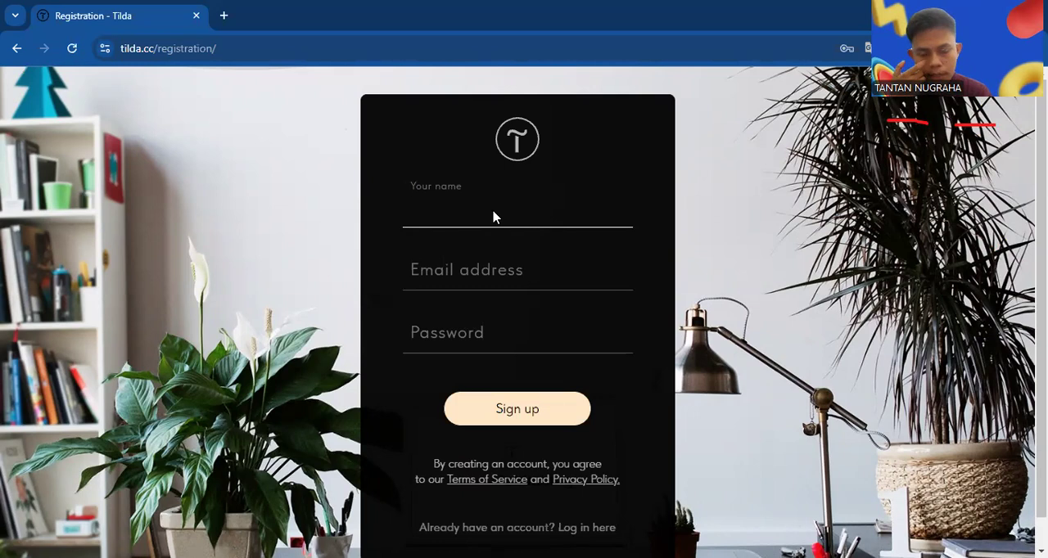
type("Tantan")
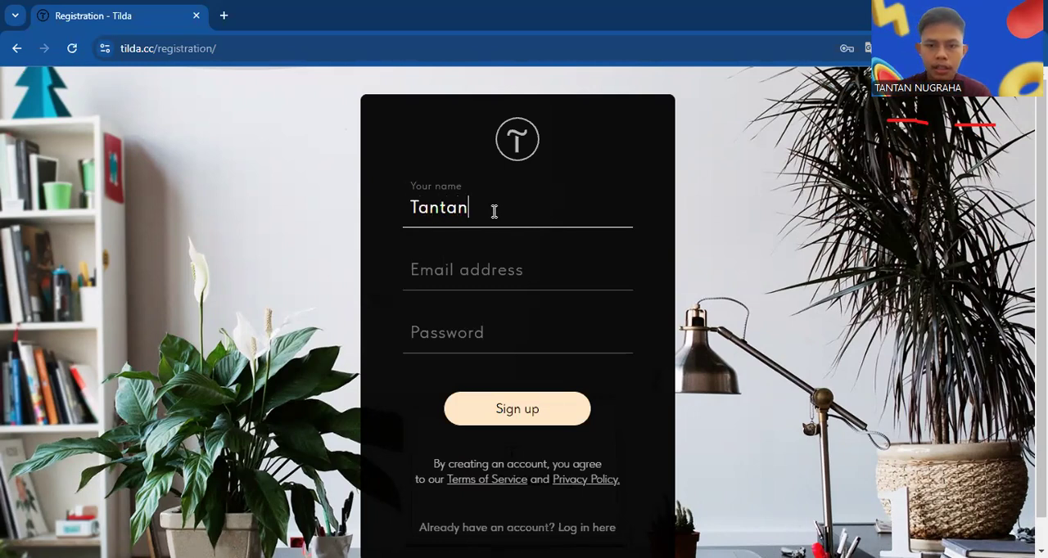
Enter the account holder's e-mail address in the registration form.
left_click(522, 267)
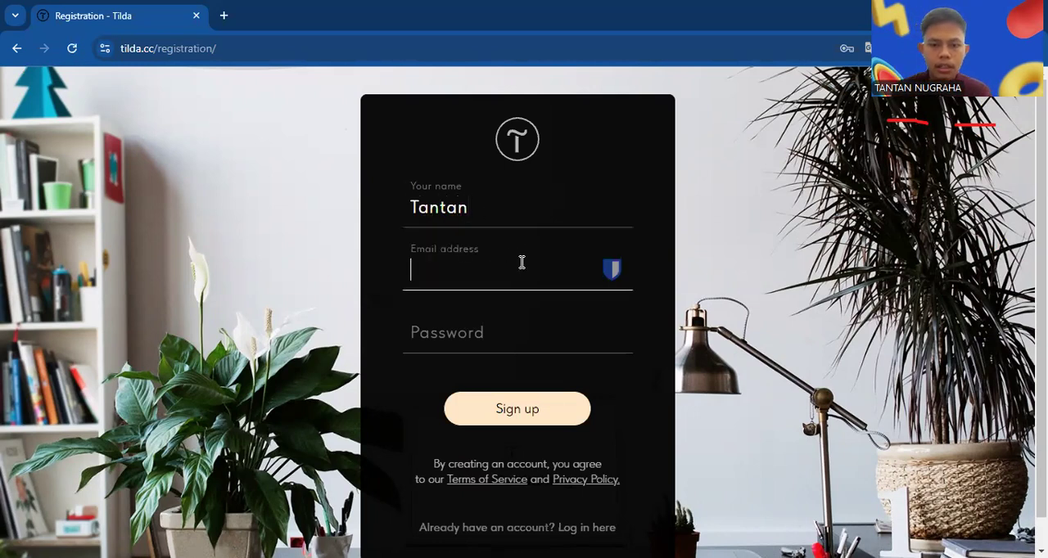
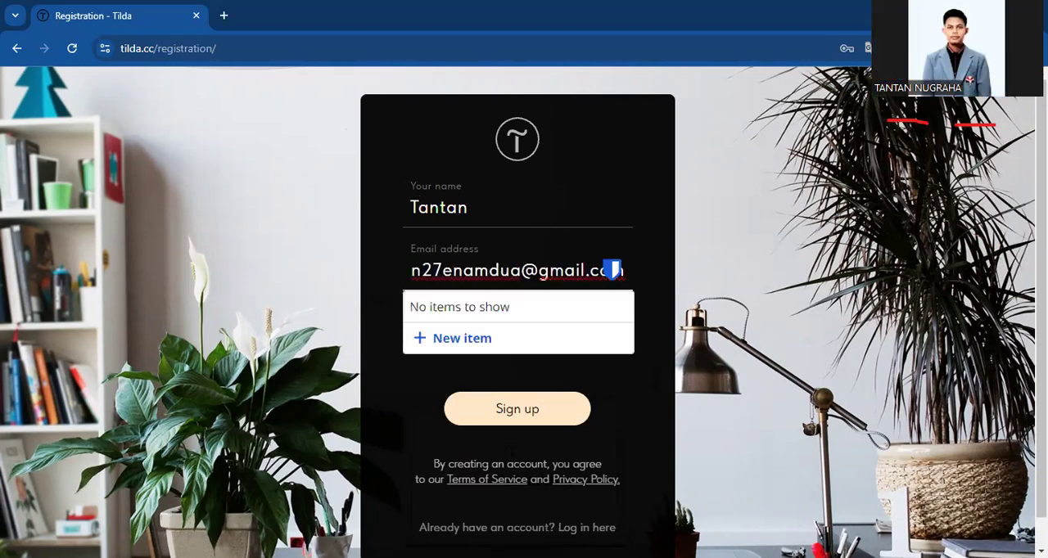
key("Tab")
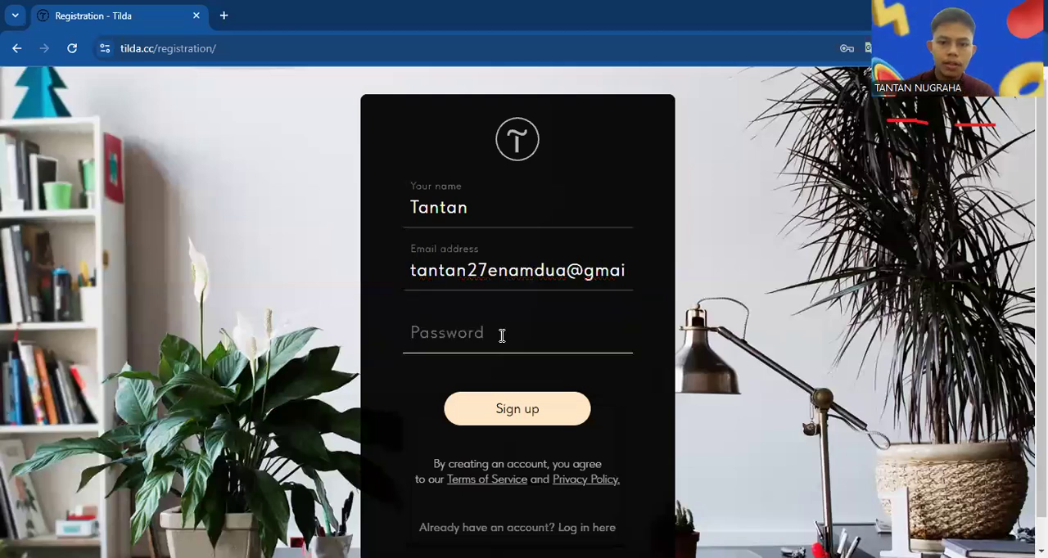
Enter the account password, submit the registration and complete the human verification check.
left_click(502, 335)
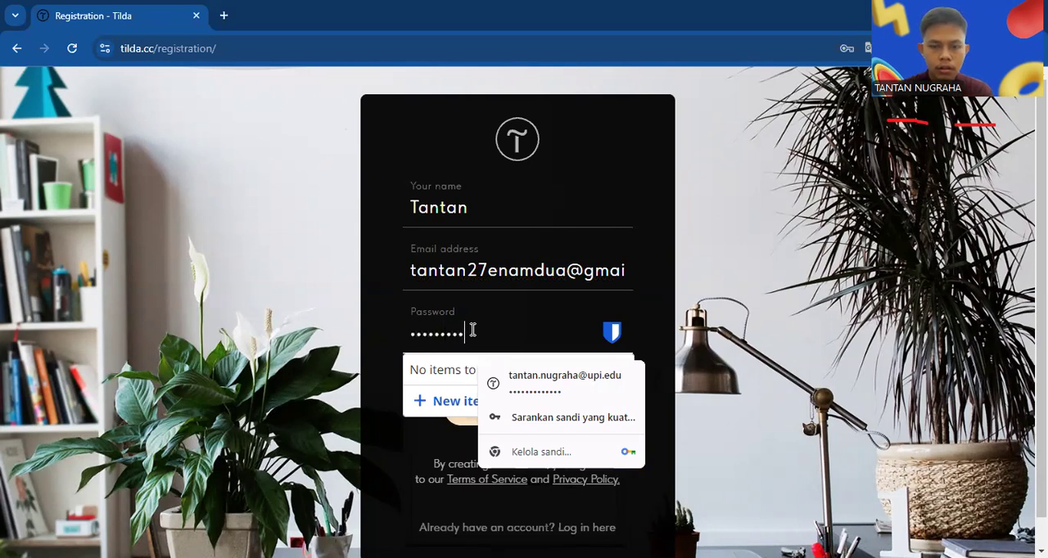
left_click(650, 349)
left_click(533, 409)
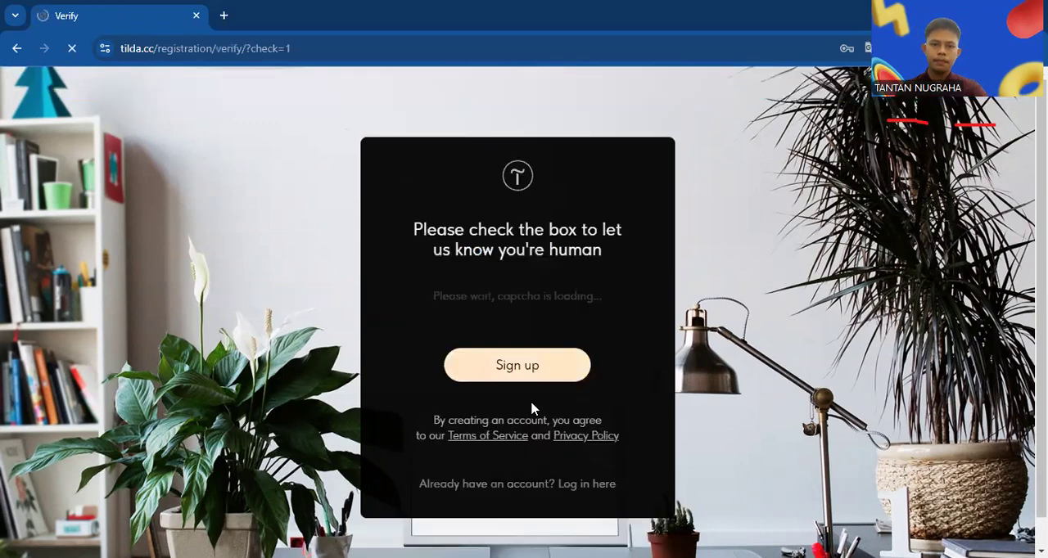
left_click(426, 296)
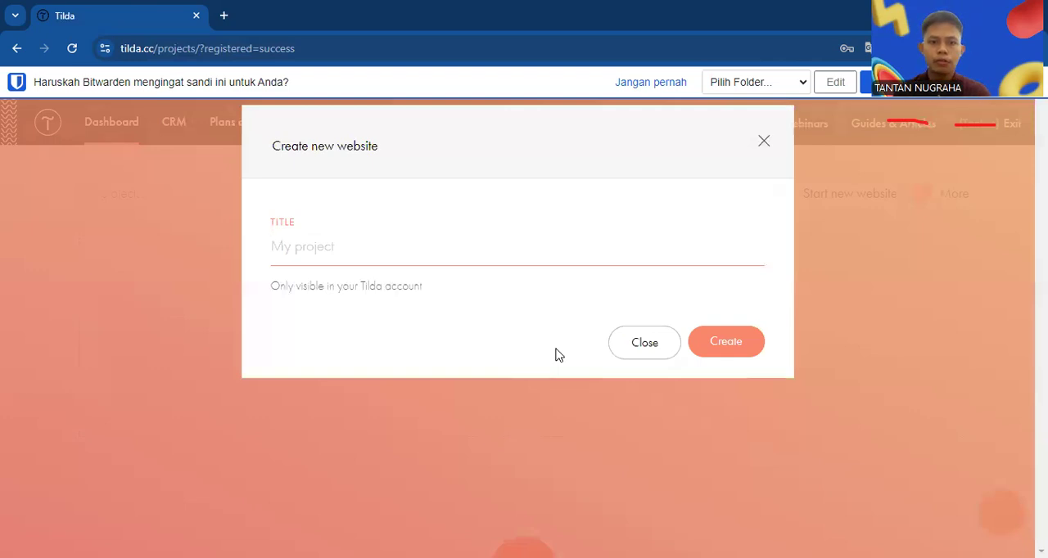
Create a new website titled "Website Karya 3D".
type("Website Bela")
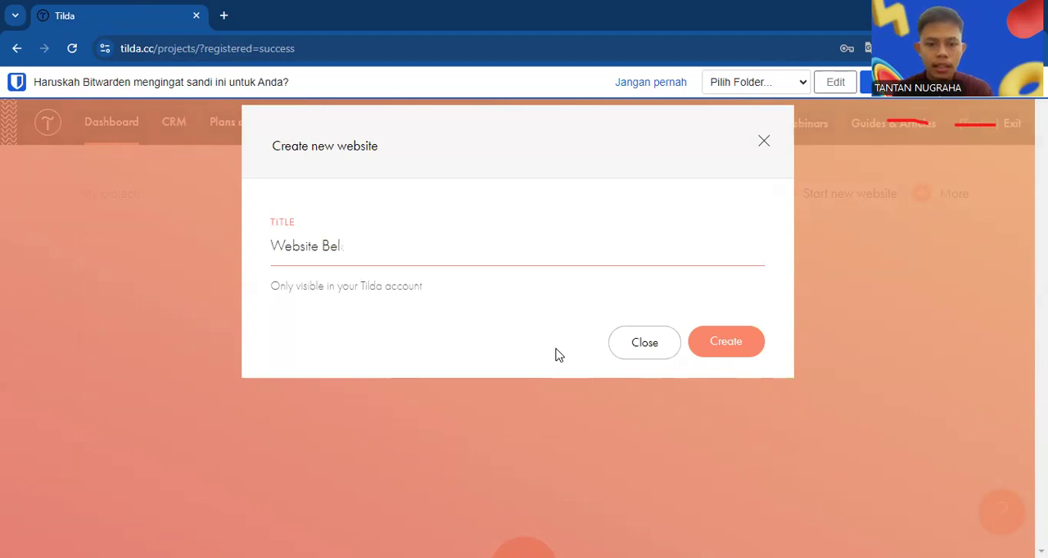
key("BackSpace")
type("Karya")
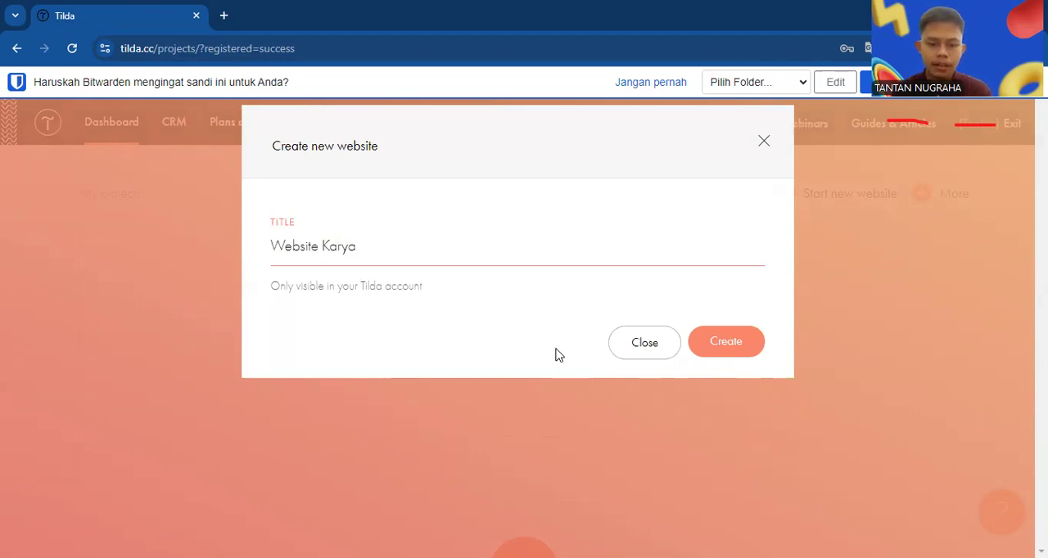
type(" 3D")
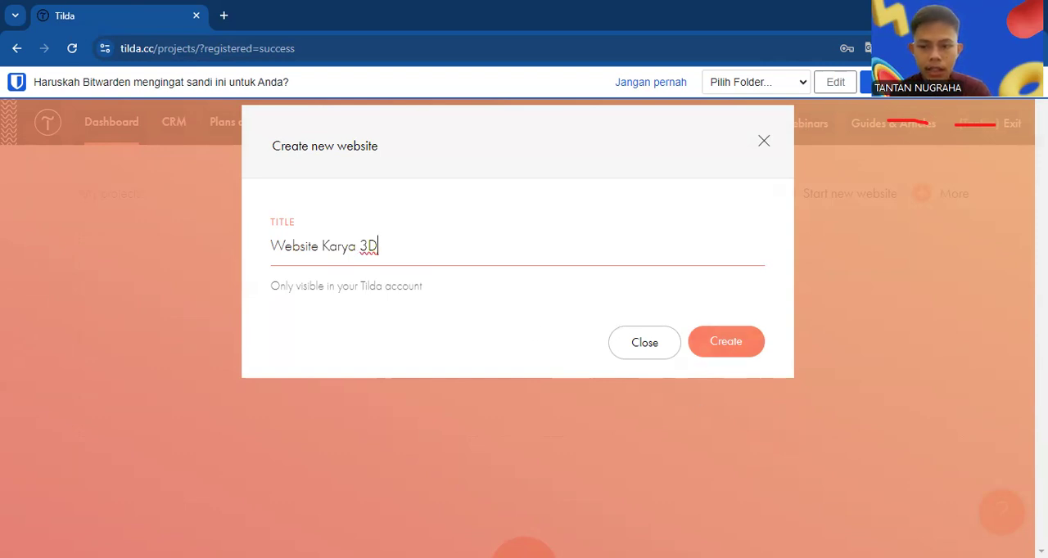
left_click_drag(735, 304, 773, 308)
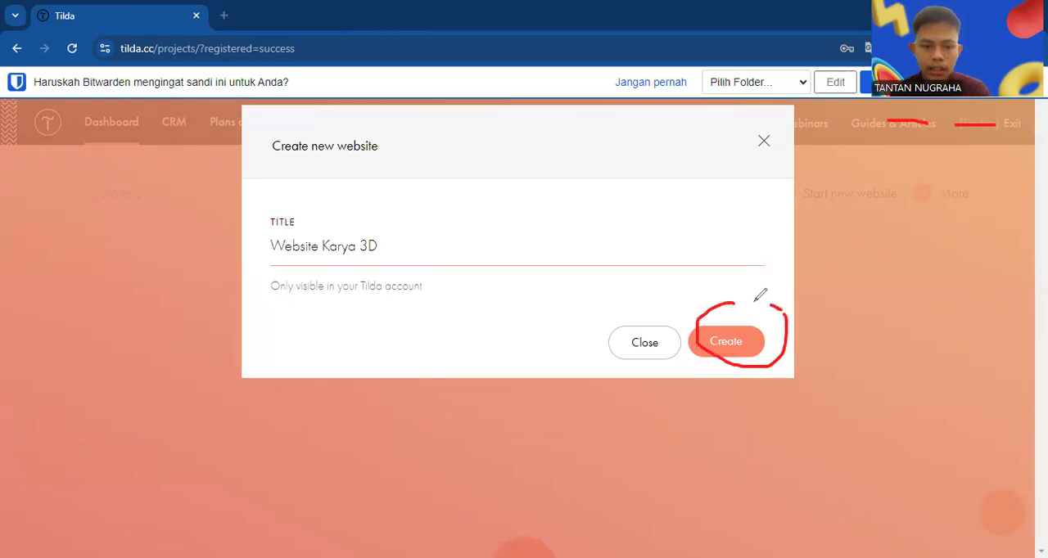
left_click(752, 344)
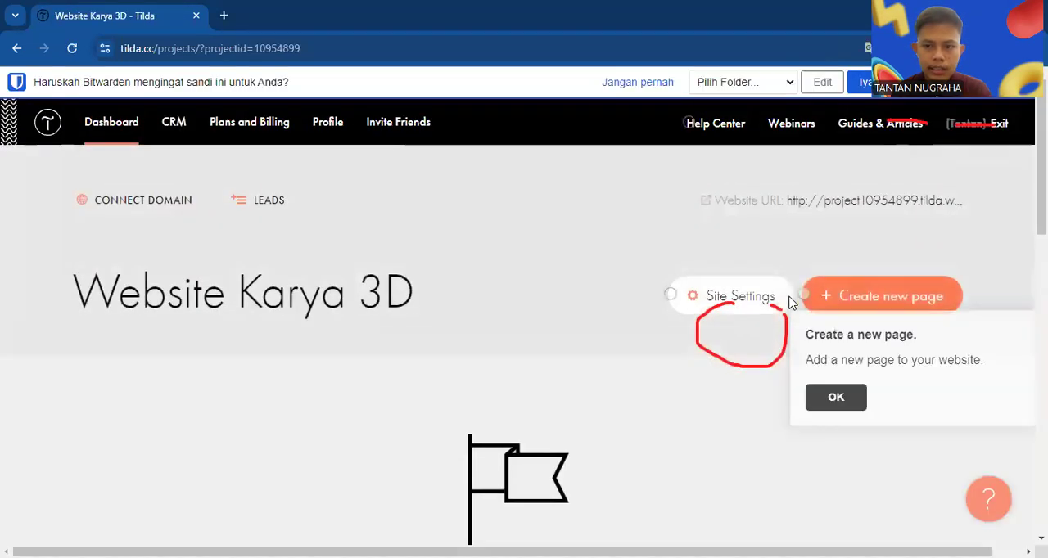
Dismiss the Site Settings hint and open the settings of the Website Karya 3D project.
scroll(570, 305, "down", 2)
scroll(572, 305, "up", 2)
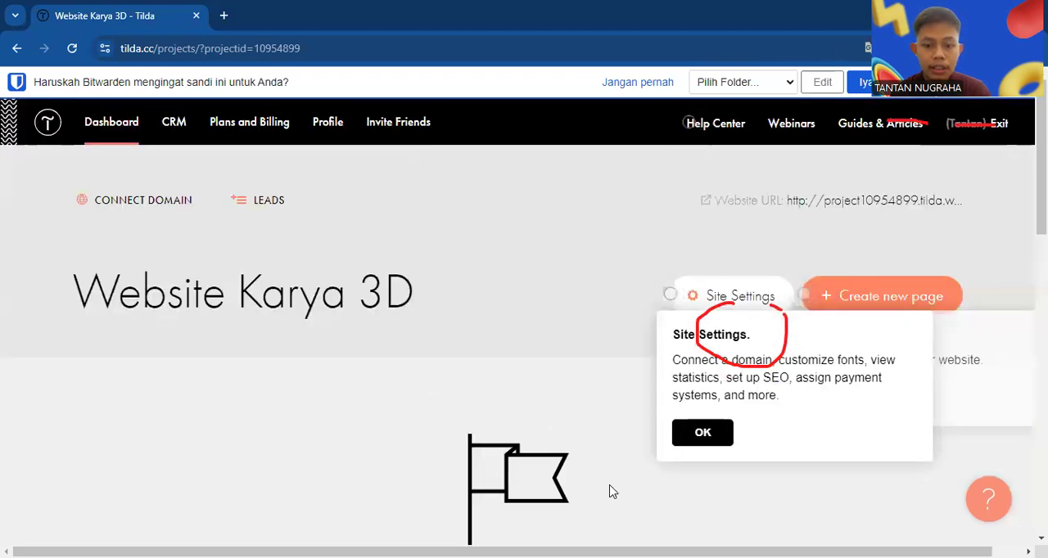
left_click_drag(423, 306, 149, 323)
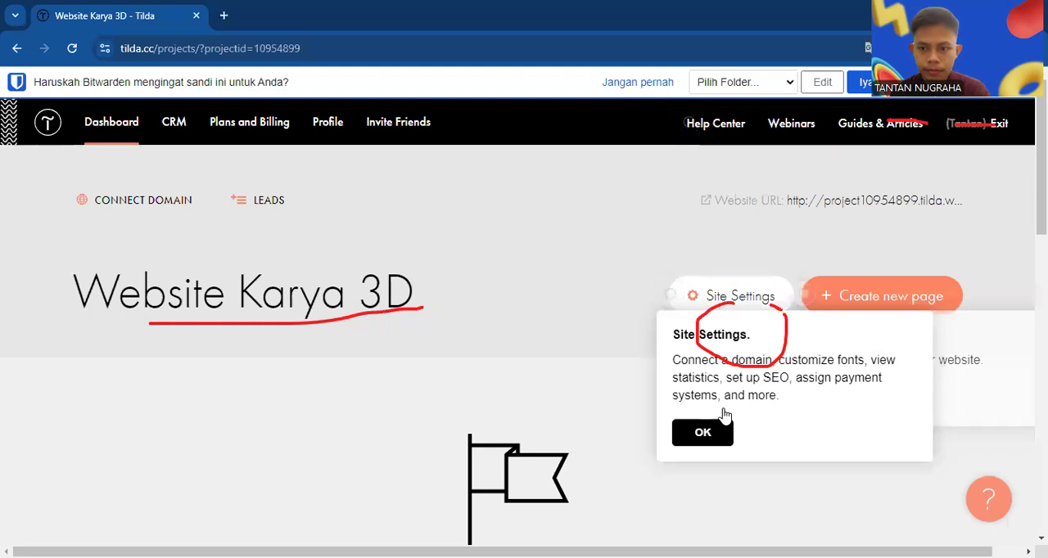
left_click(707, 433)
left_click(738, 296)
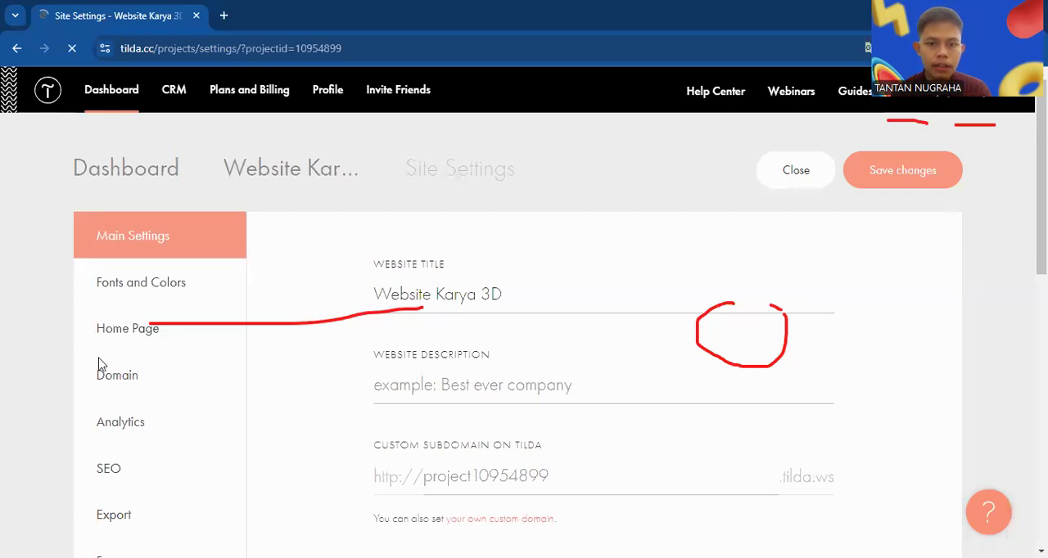
Set the website description to "Karya karya 3D ku" in the main settings.
mouse_move(112, 293)
left_mouse_down()
mouse_move(210, 251)
mouse_move(123, 238)
left_mouse_up()
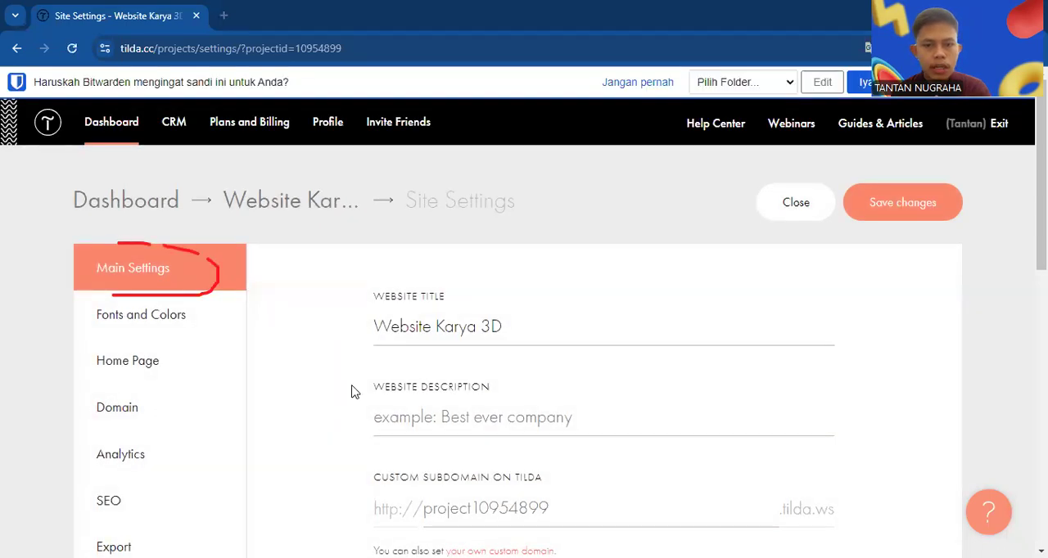
scroll(353, 392, "down", 1)
left_click(482, 251)
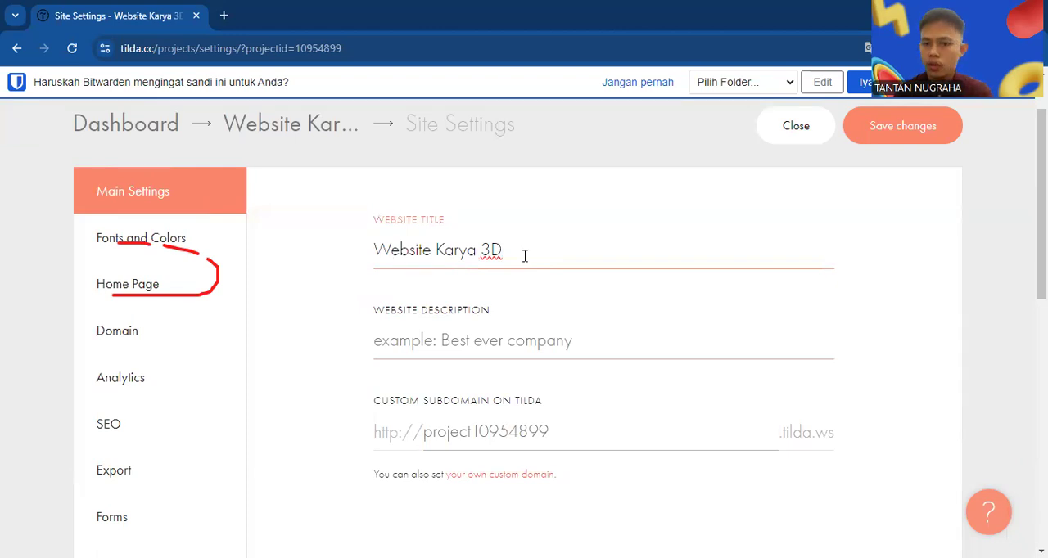
left_click(429, 340)
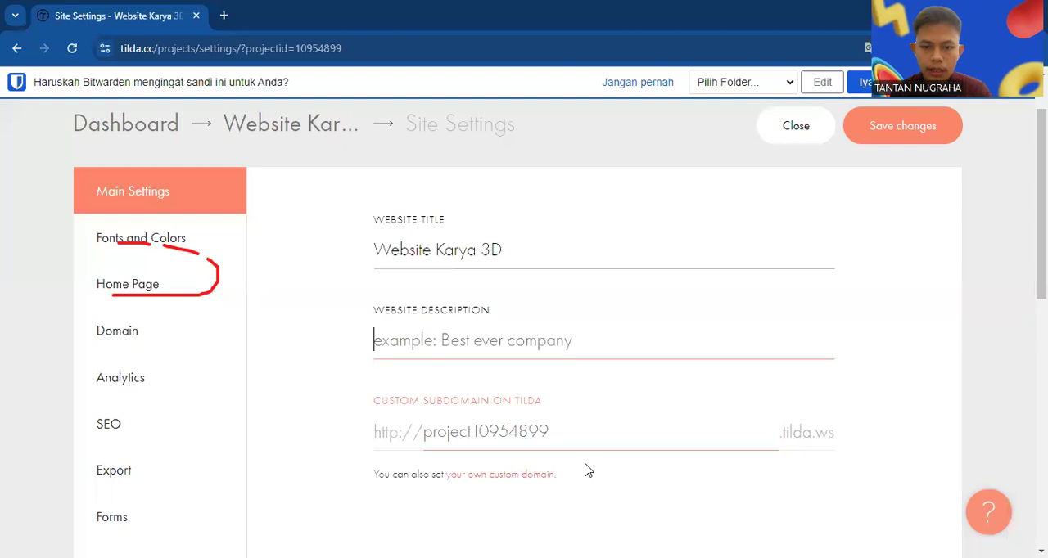
mouse_move(376, 352)
left_mouse_down()
mouse_move(594, 358)
mouse_move(469, 270)
mouse_move(452, 273)
left_mouse_up()
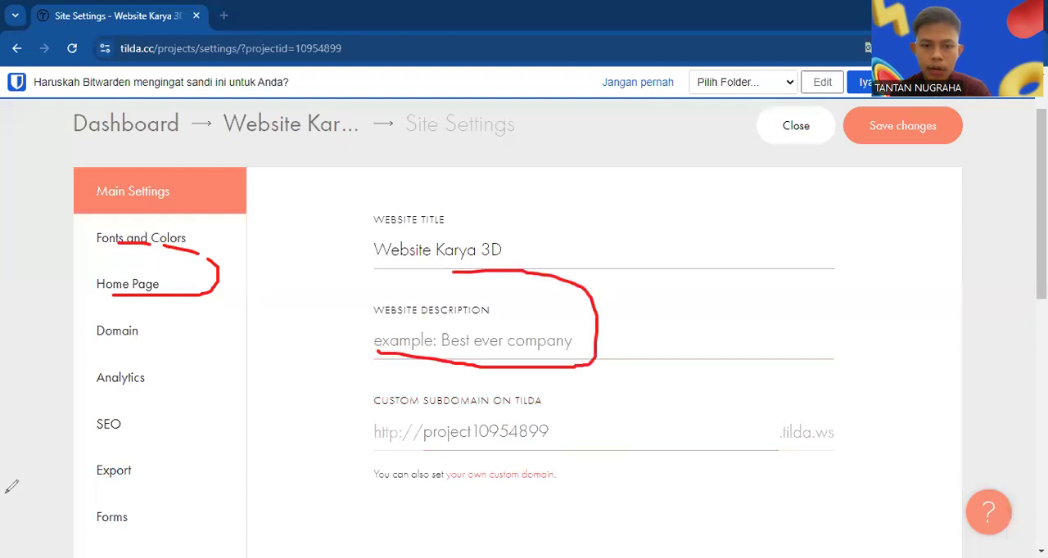
left_click(422, 347)
type("Karya kary")
key("BackSpace")
type("rya 3d")
key("BackSpace")
type("D ku")
Open the Fonts and Colors section of the site settings.
scroll(533, 421, "down", 1)
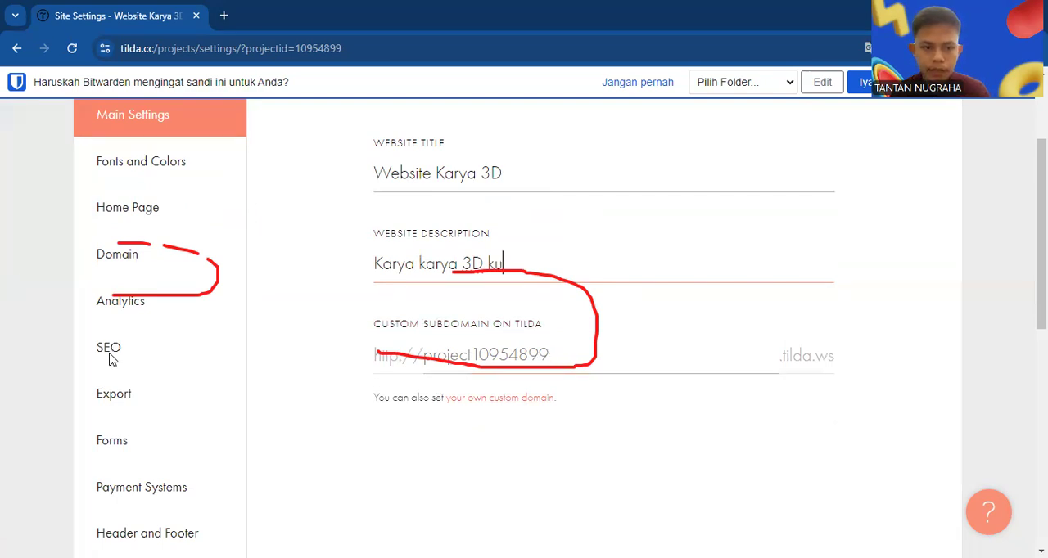
left_click(154, 178)
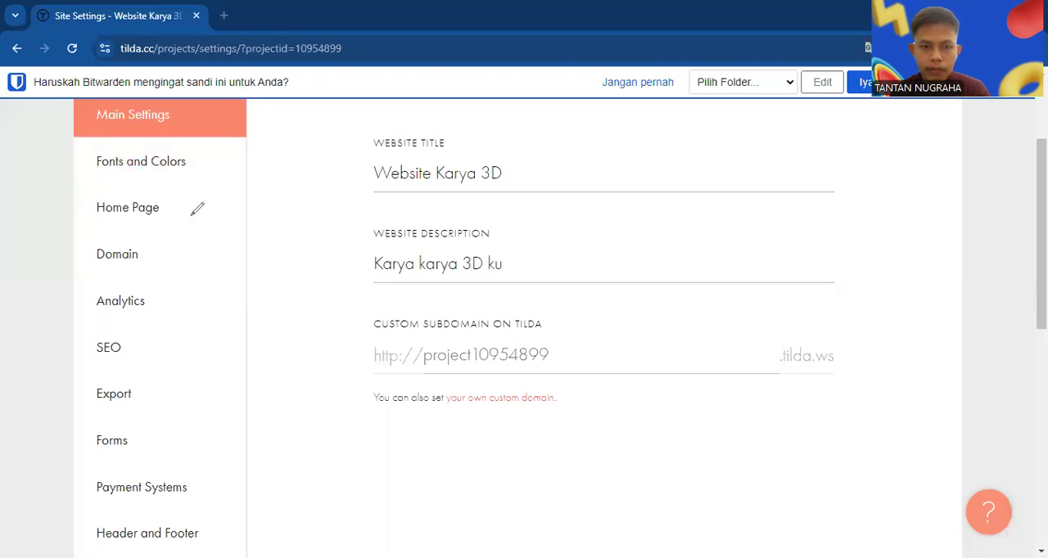
left_click_drag(108, 125, 96, 178)
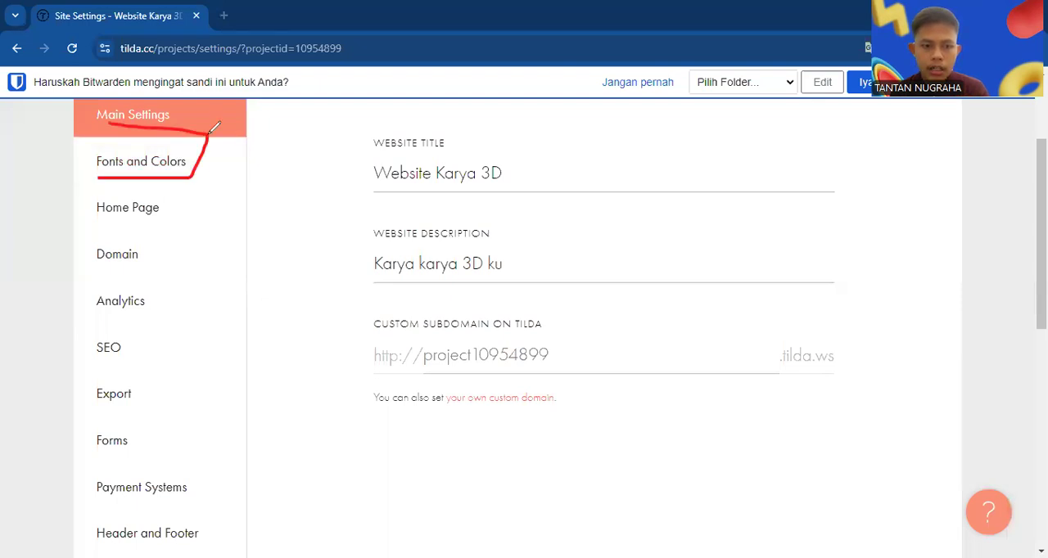
left_click(157, 151)
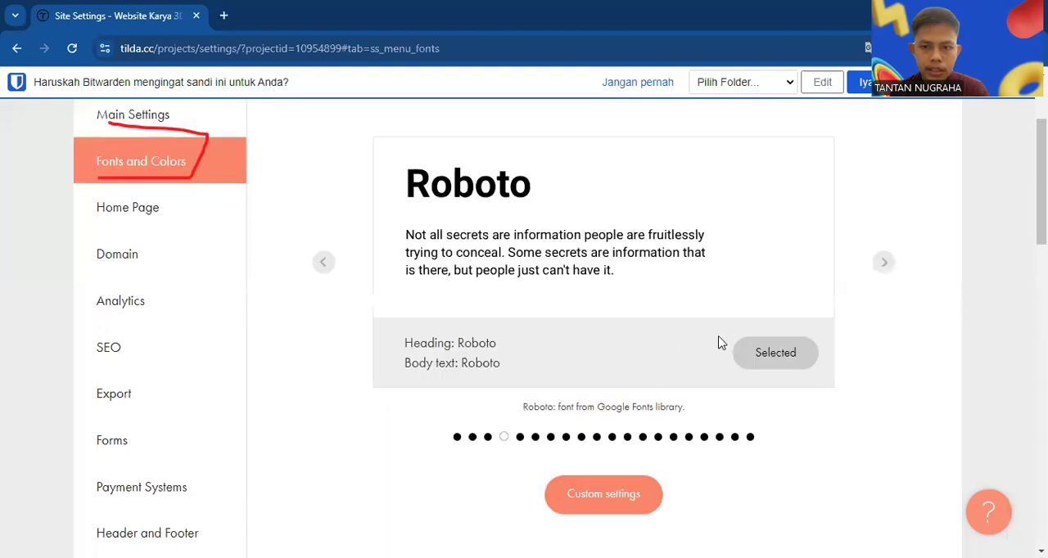
Browse the preset website fonts and examine the size and weight options for body text and headings.
scroll(720, 336, "down", 1)
scroll(720, 342, "up", 2)
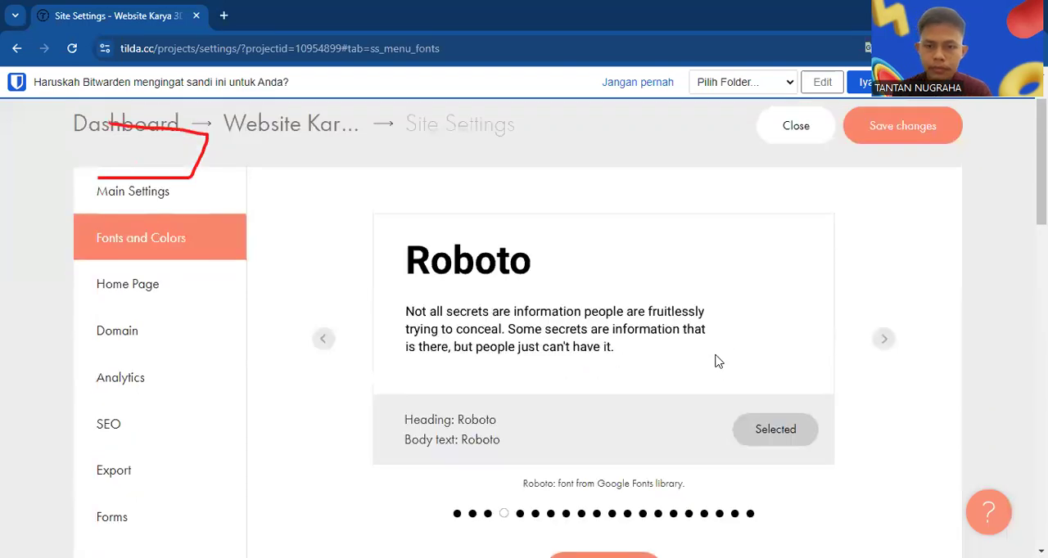
scroll(718, 360, "down", 1)
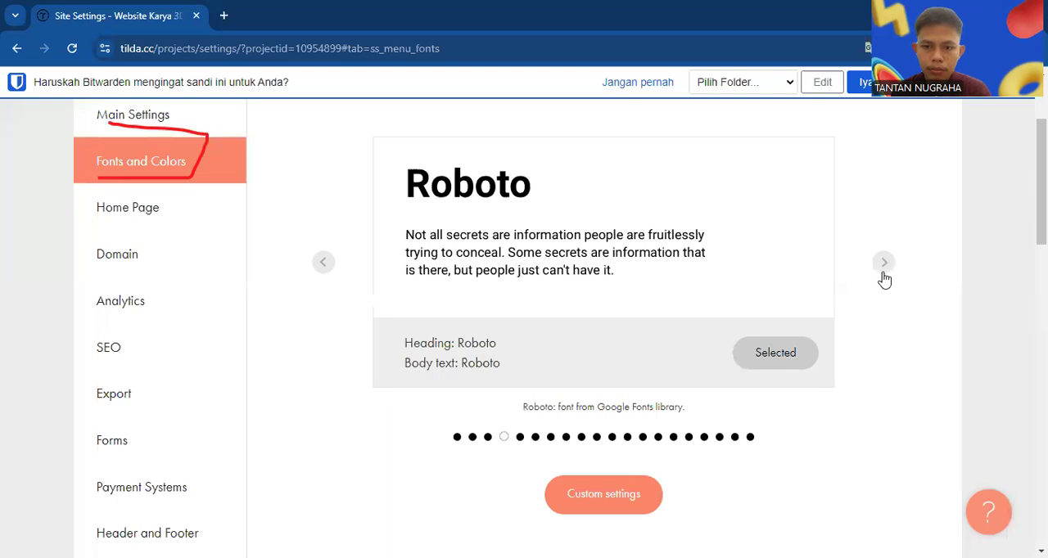
left_click(884, 277)
left_click(883, 264)
left_click(884, 264)
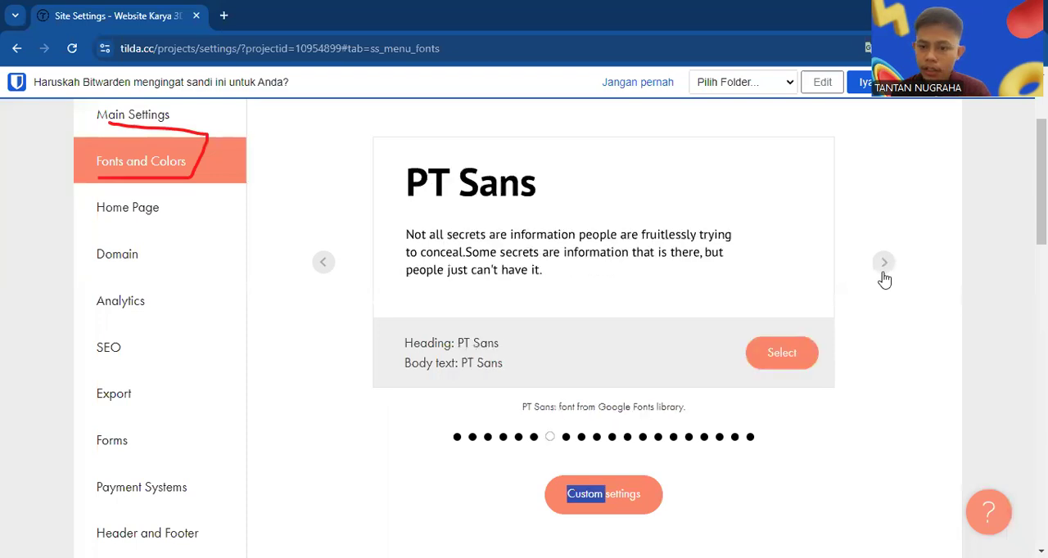
left_click(884, 276)
scroll(678, 368, "down", 3)
scroll(678, 367, "up", 1)
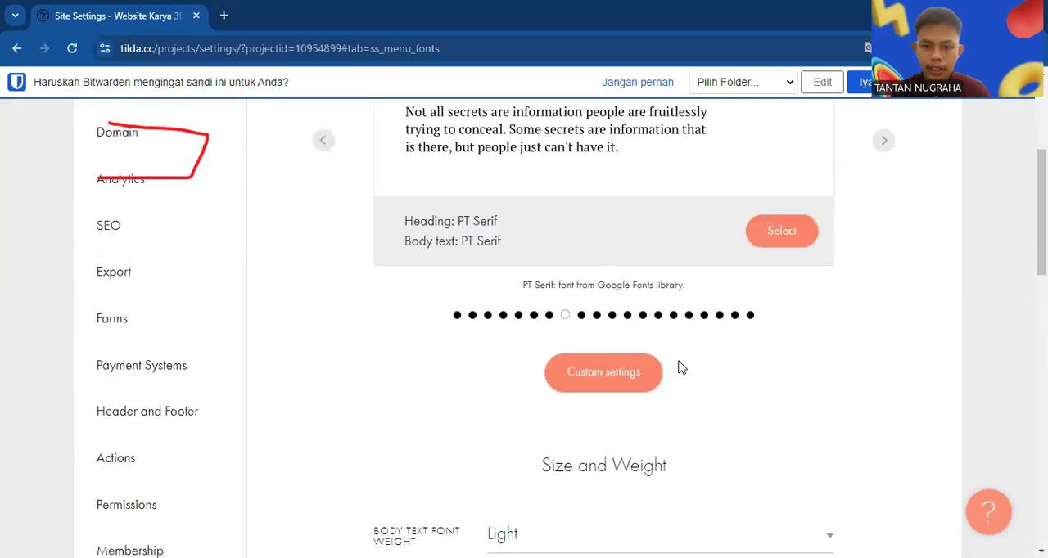
scroll(679, 368, "up", 2)
left_click(325, 269)
left_click(325, 268)
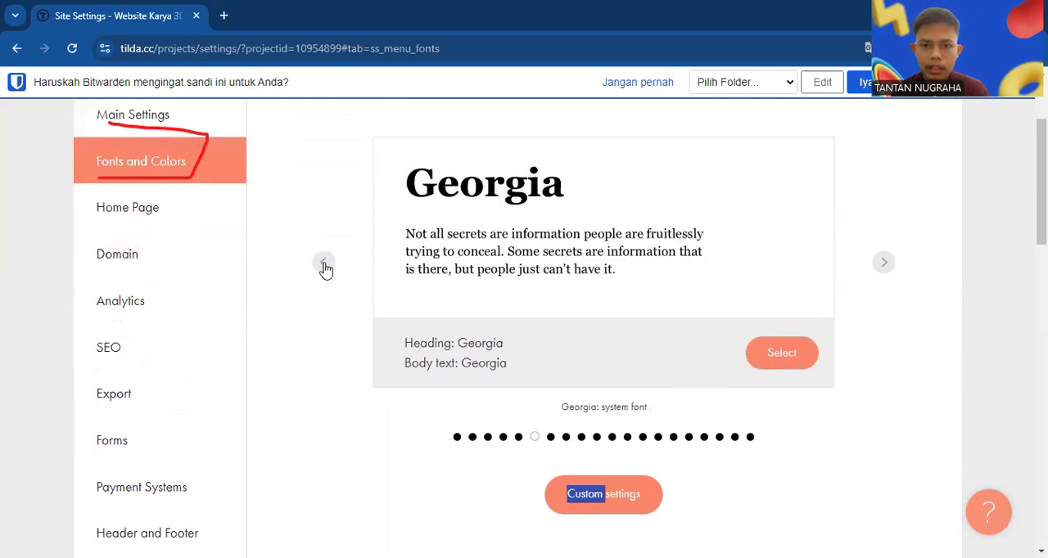
scroll(473, 293, "down", 2)
scroll(469, 324, "up", 2)
scroll(468, 324, "down", 3)
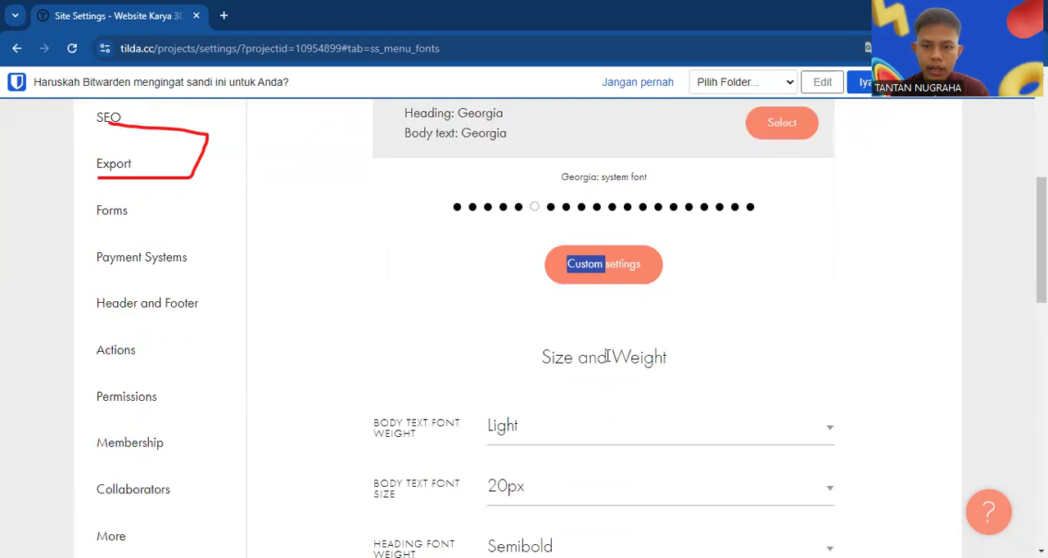
Examine the font size and weight options and the heading, body text, link and background colors of the site.
scroll(612, 356, "down", 2)
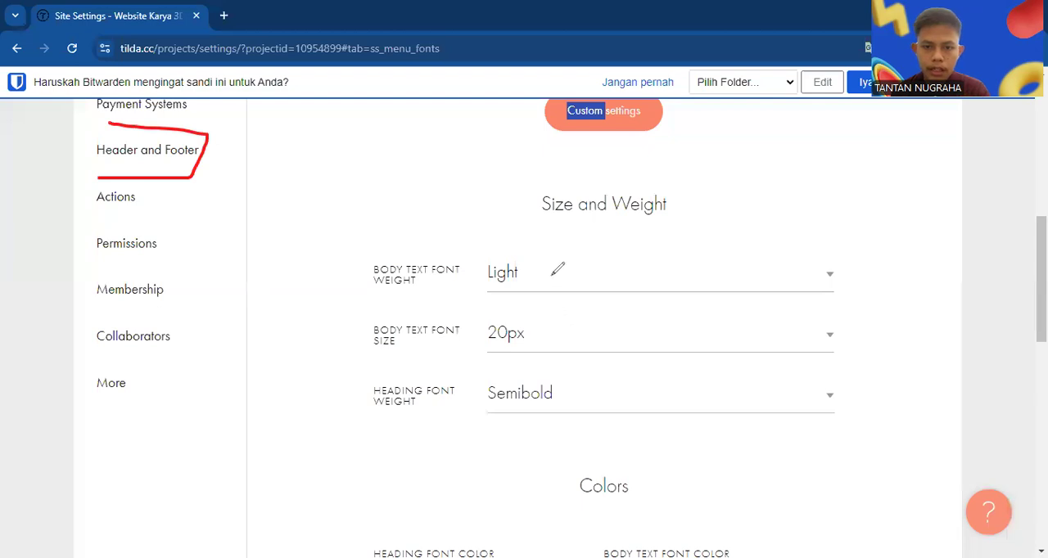
left_click(552, 276)
left_click_drag(550, 277, 590, 257)
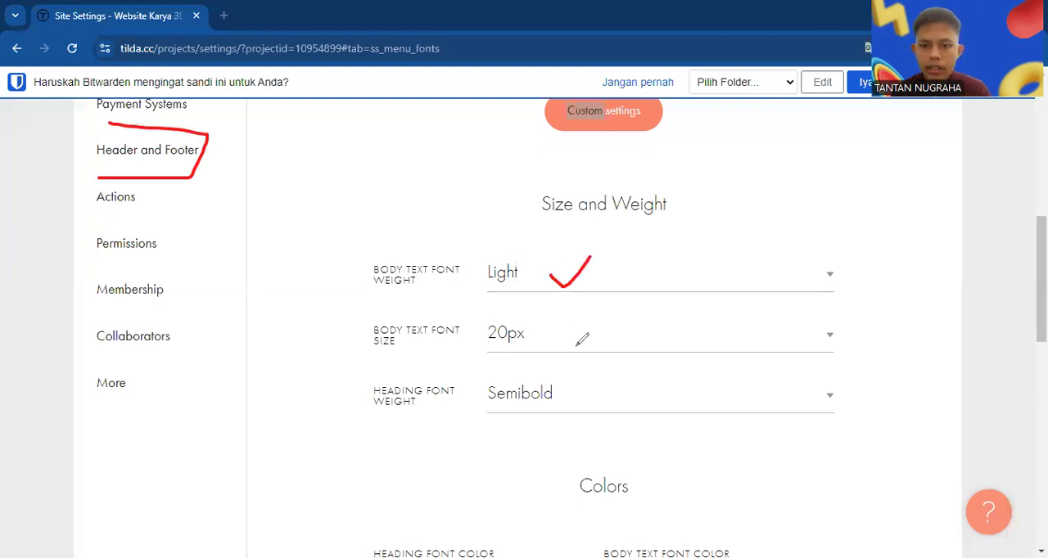
left_click_drag(575, 340, 608, 300)
left_click(618, 400)
left_click_drag(617, 401, 661, 358)
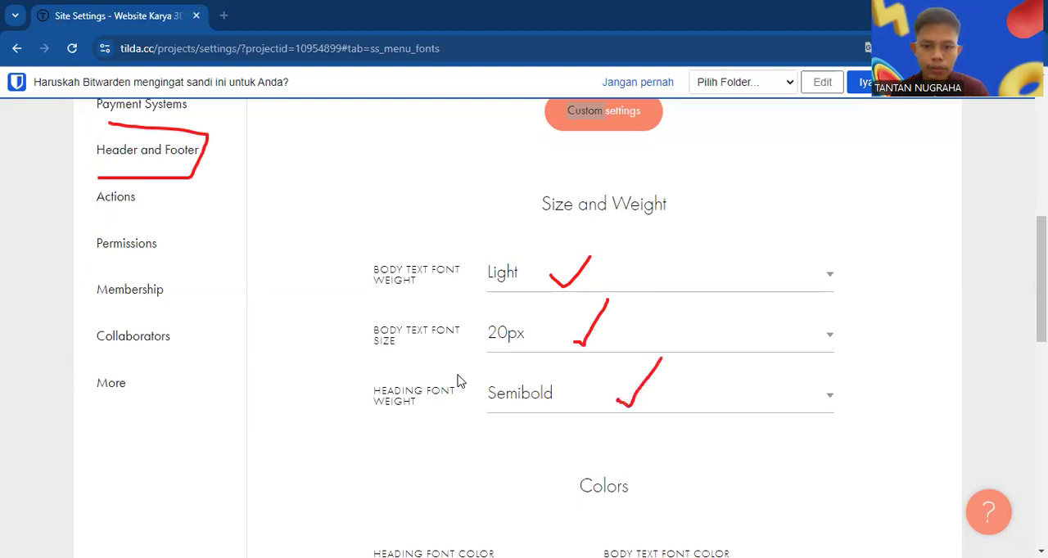
scroll(458, 381, "down", 4)
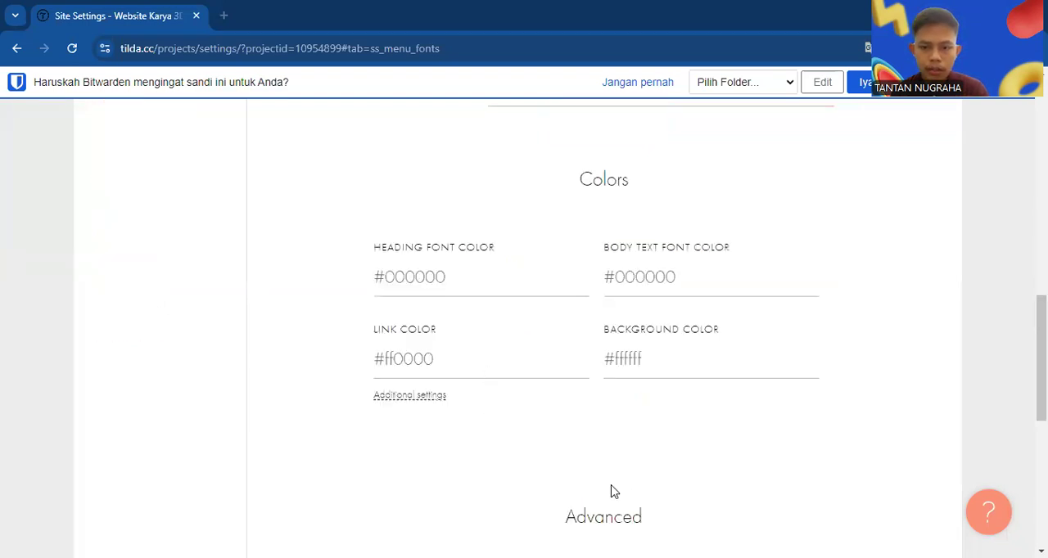
left_click_drag(438, 292, 385, 291)
left_click_drag(603, 293, 698, 294)
left_click_drag(388, 371, 434, 371)
left_click_drag(606, 370, 652, 370)
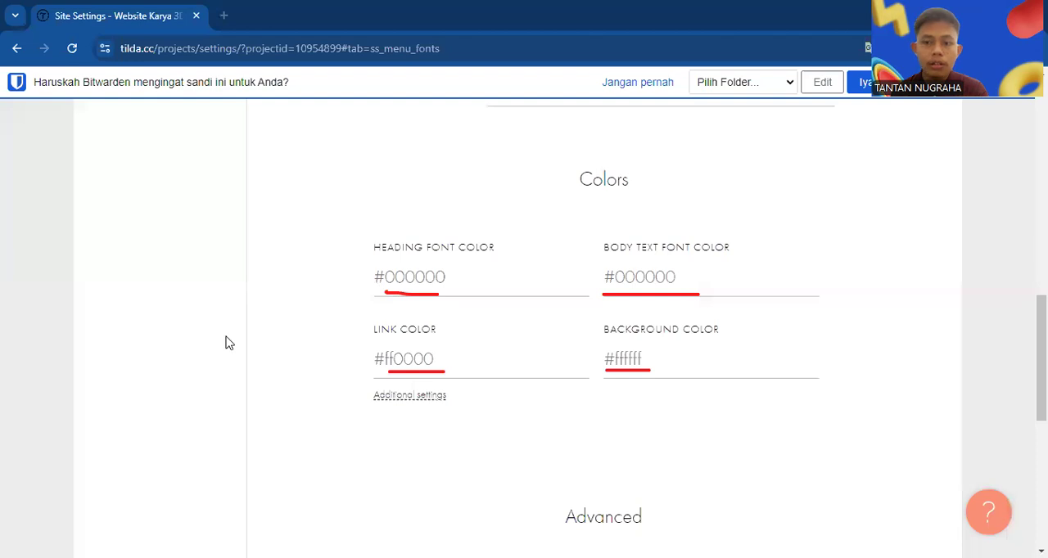
Look through the Home Page, Domain, Analytics and SEO sections of the site settings, including the available home page choices.
scroll(328, 342, "up", 10)
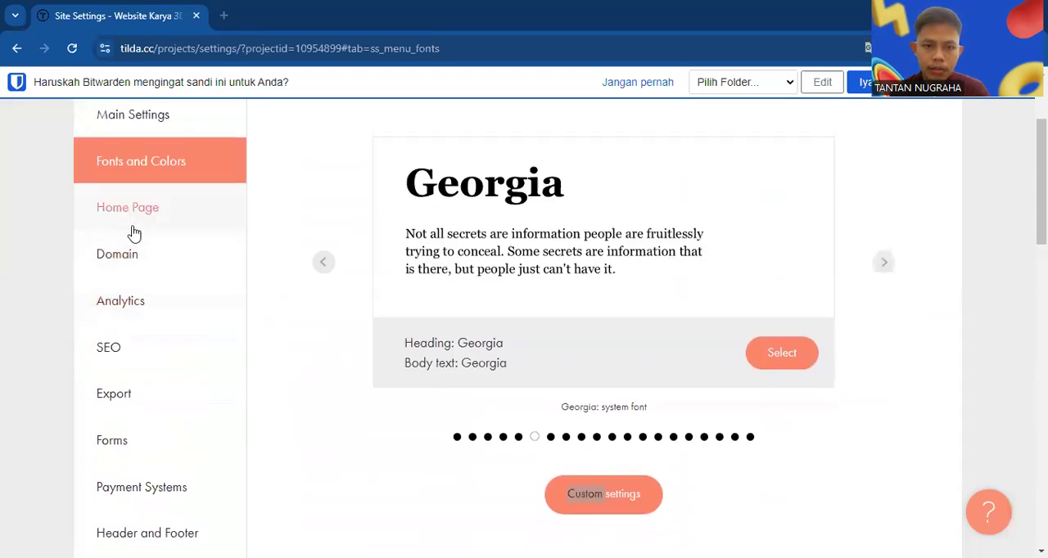
left_click(131, 221)
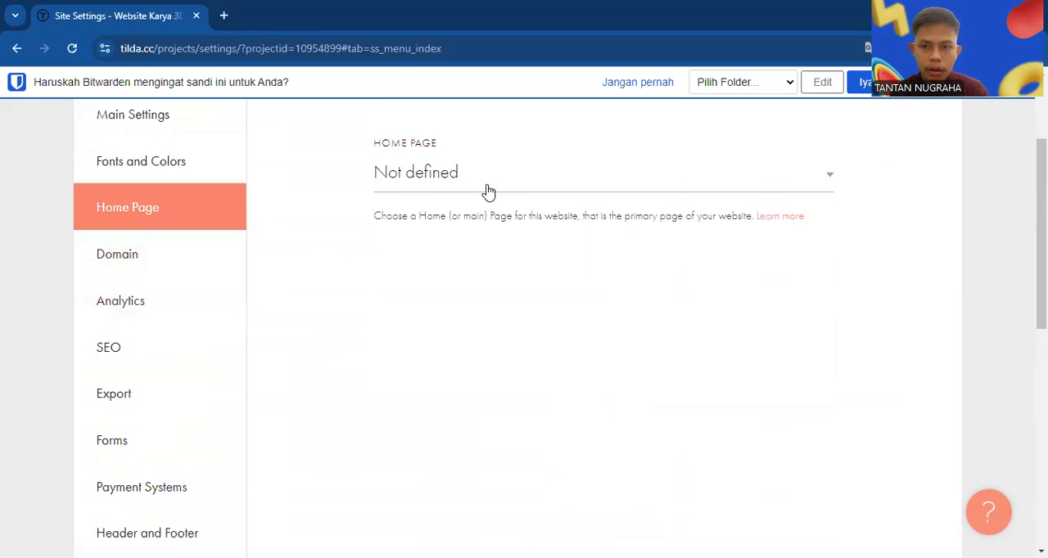
left_click(530, 184)
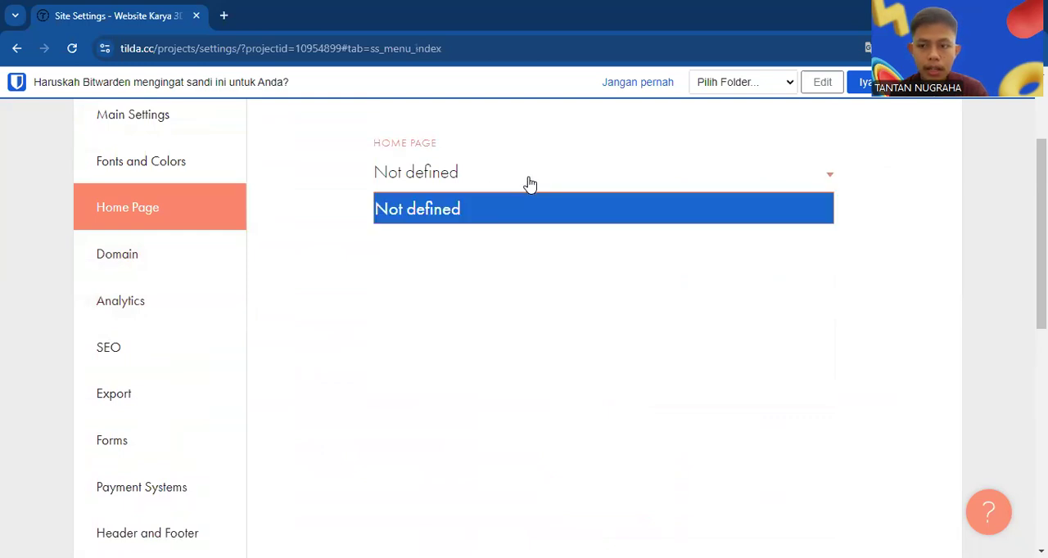
left_click(530, 185)
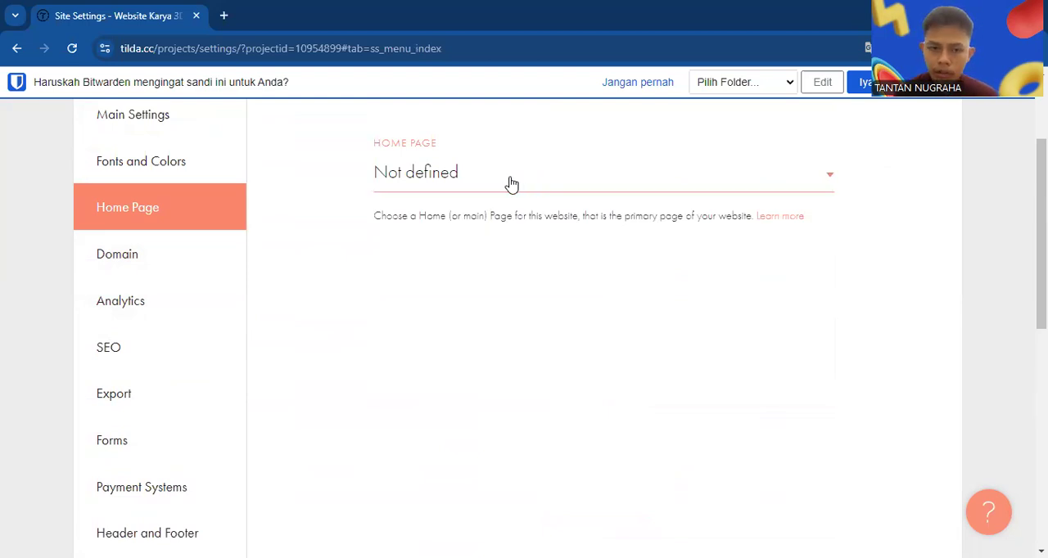
left_click(119, 258)
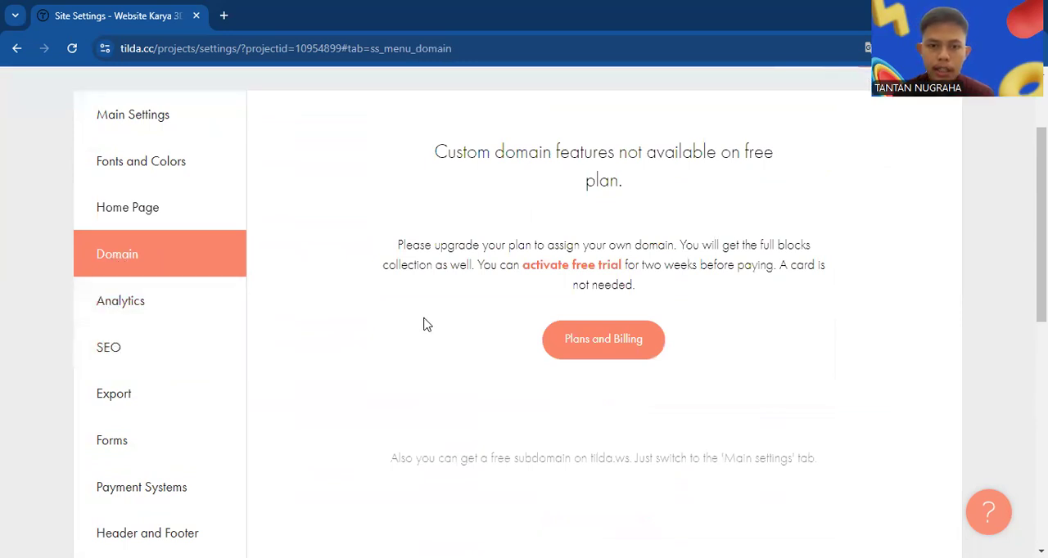
left_click(141, 311)
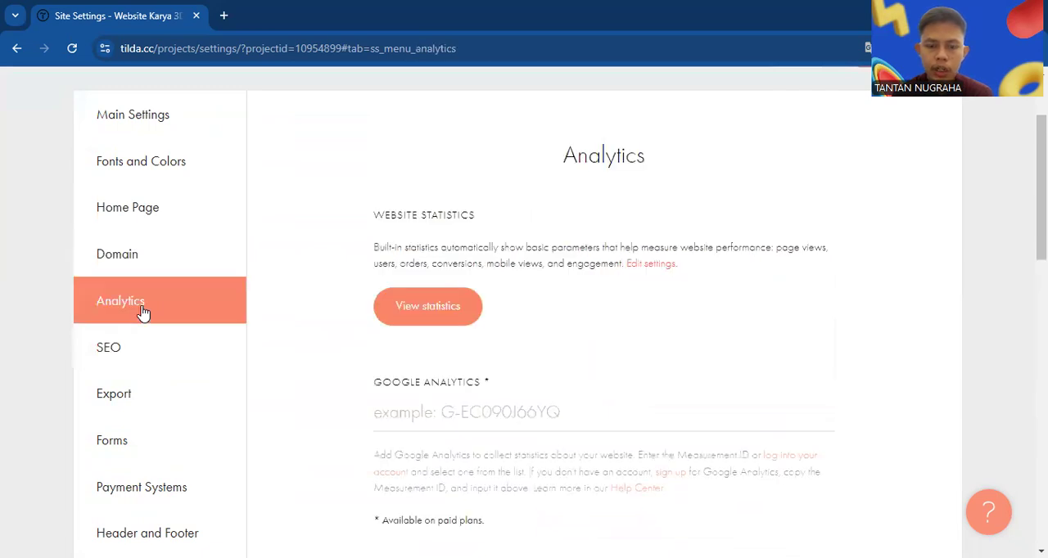
left_click(145, 369)
scroll(172, 403, "down", 2)
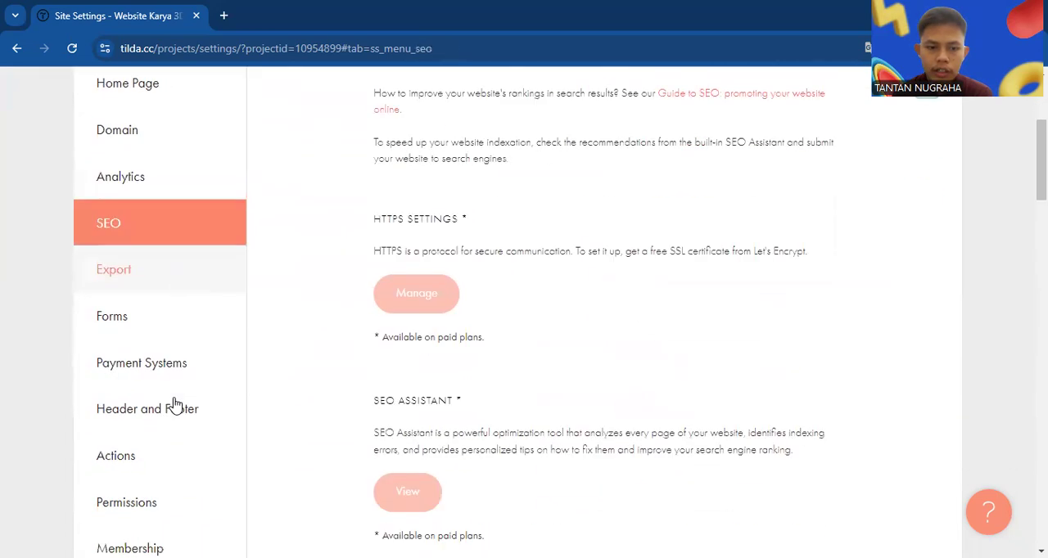
Examine the form connection services and the header and footer assignment options in the site settings.
left_click(144, 296)
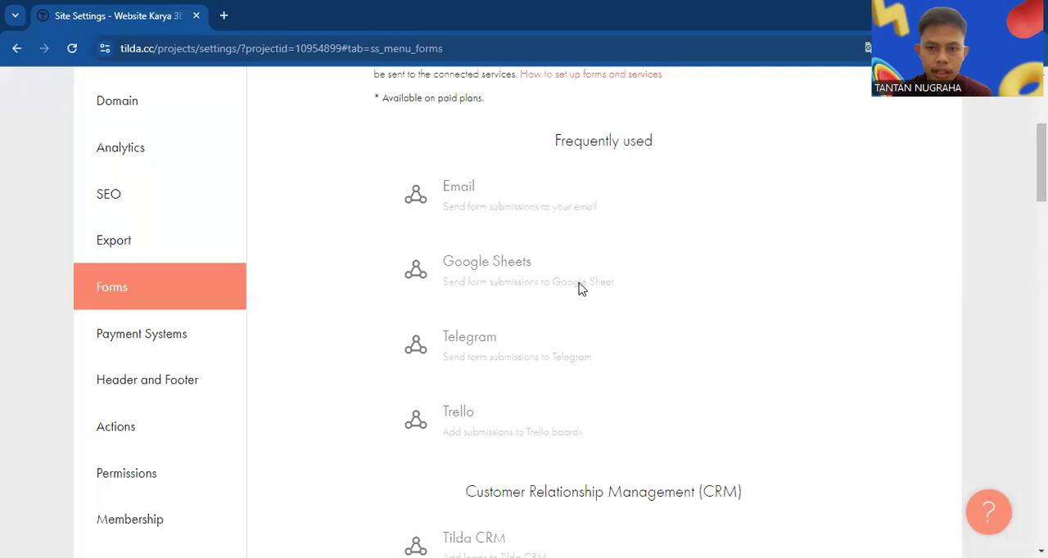
scroll(578, 288, "up", 3)
scroll(580, 291, "down", 3)
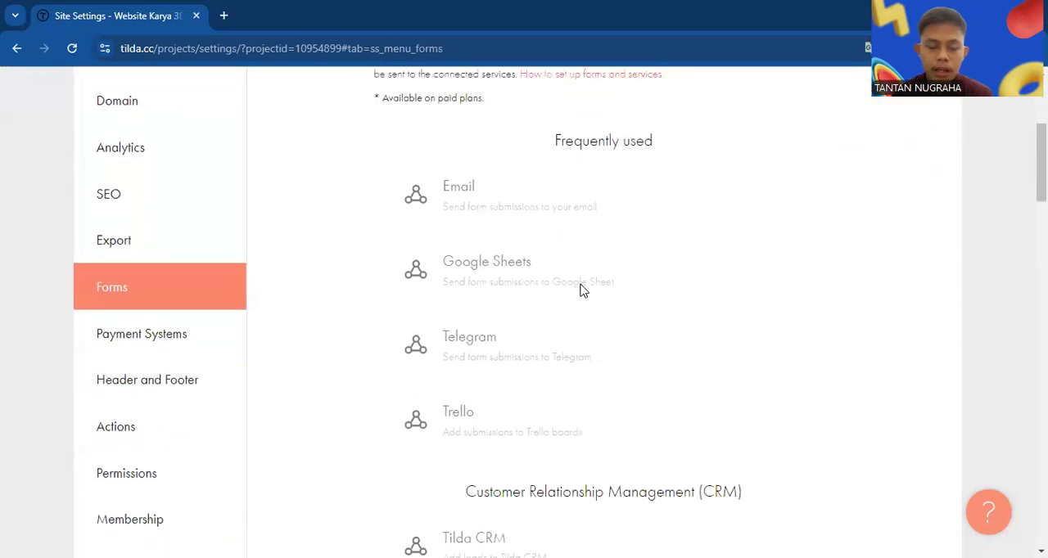
left_click(166, 388)
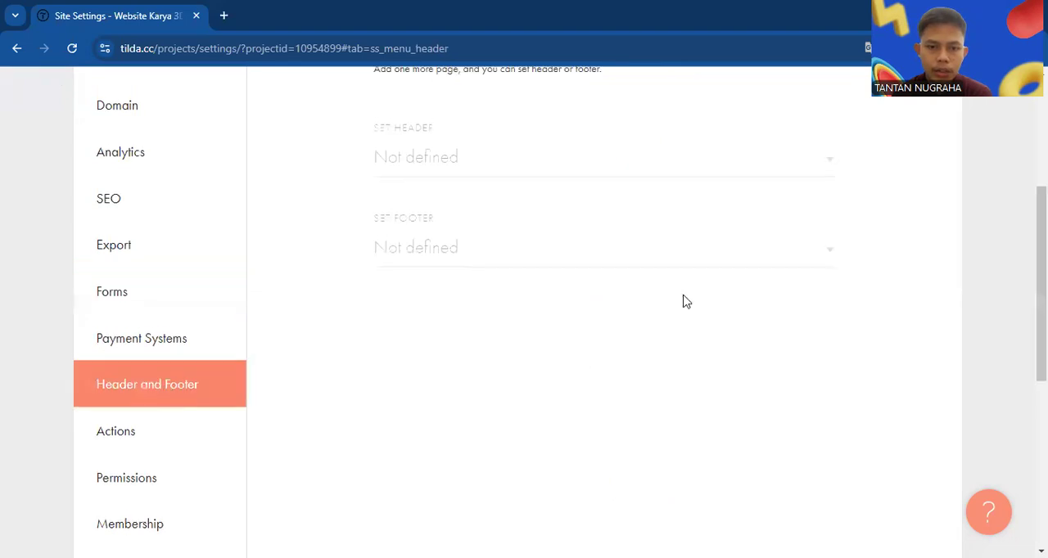
scroll(685, 299, "up", 3)
scroll(686, 302, "down", 2)
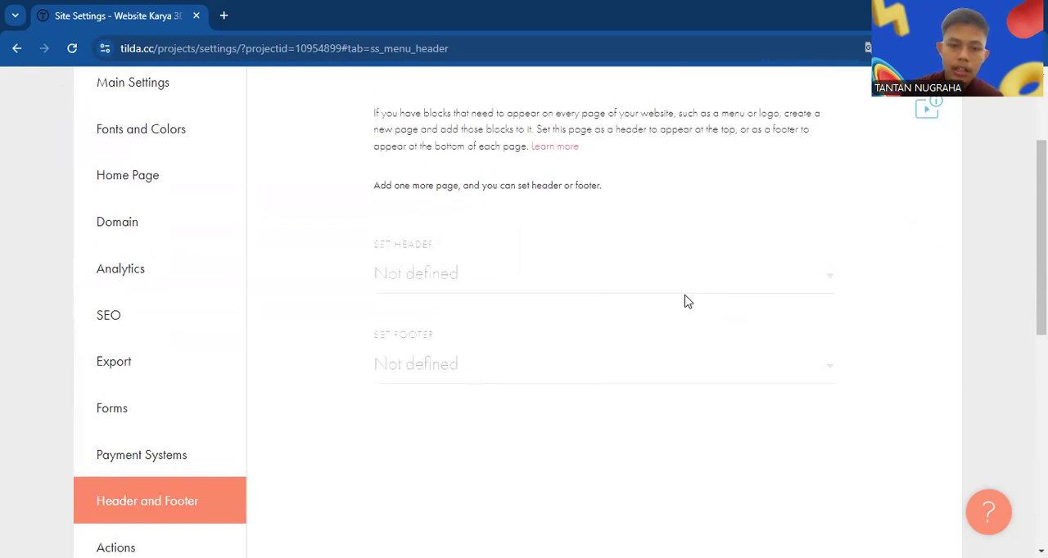
scroll(613, 334, "down", 3)
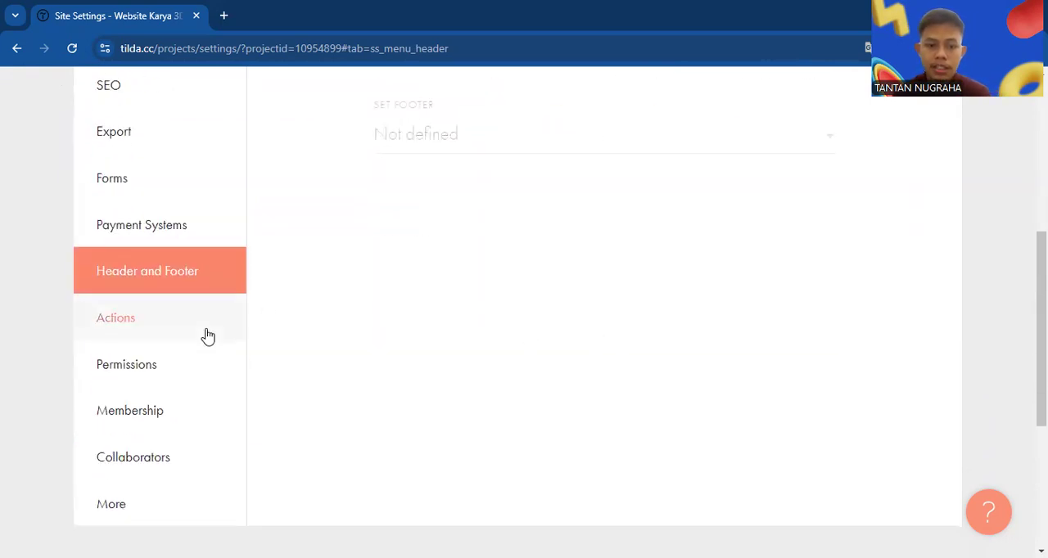
Save the site settings changes and close the settings to return to the Website Karya 3D project.
scroll(823, 332, "up", 5)
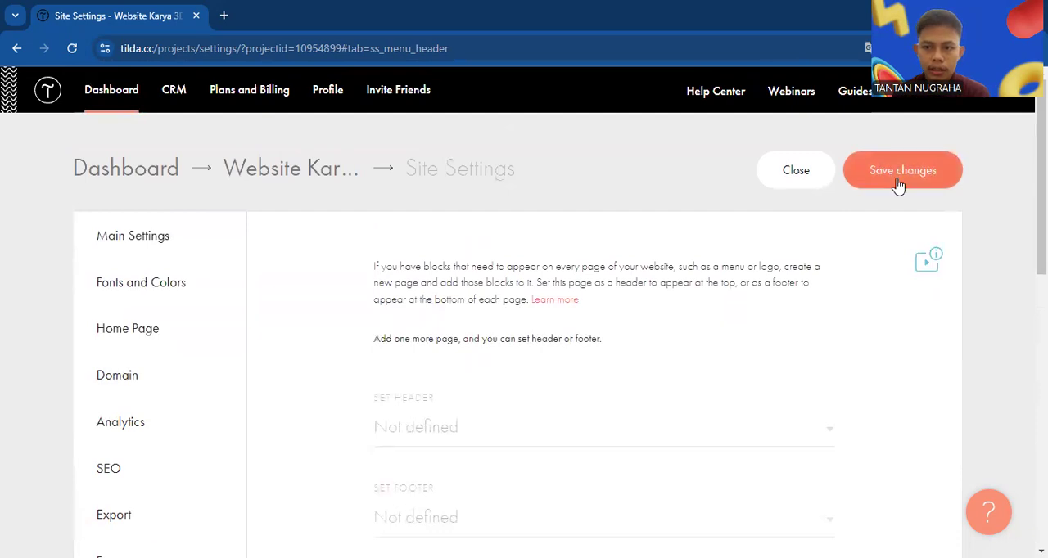
left_click(851, 181)
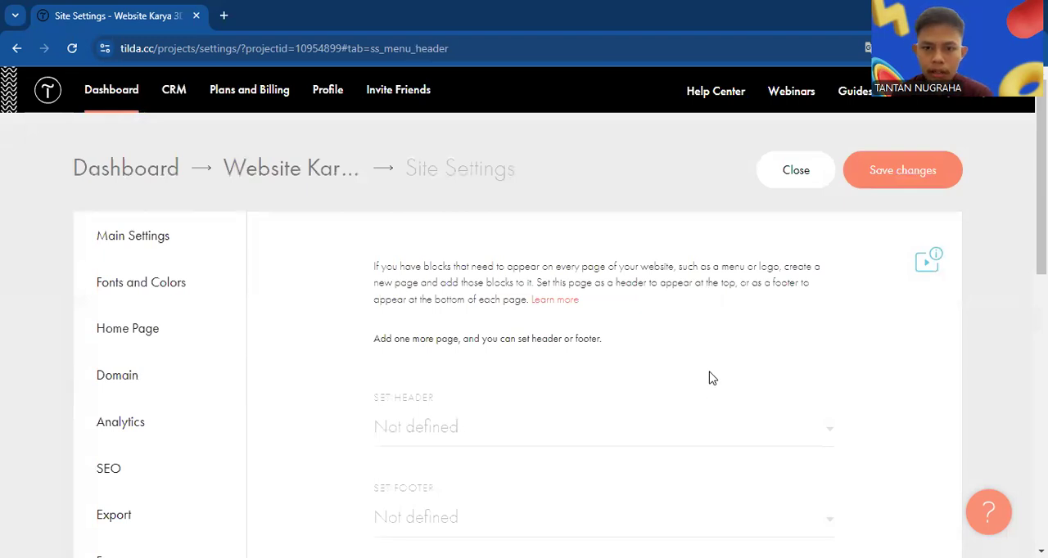
left_click(787, 176)
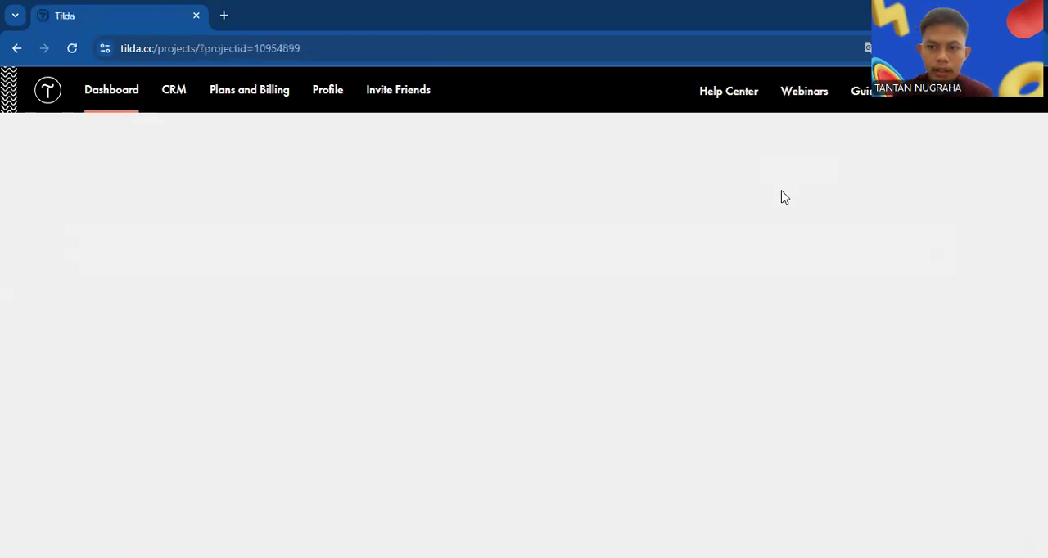
Start creating a new page for the Website Karya 3D project.
scroll(732, 317, "down", 2)
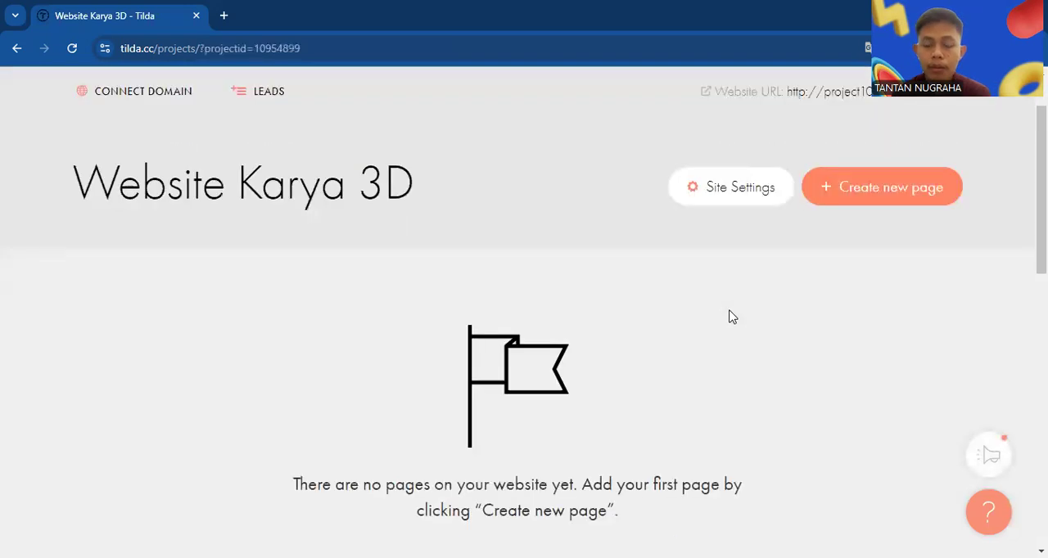
mouse_move(847, 210)
left_mouse_down()
mouse_move(970, 167)
mouse_move(820, 154)
left_mouse_up()
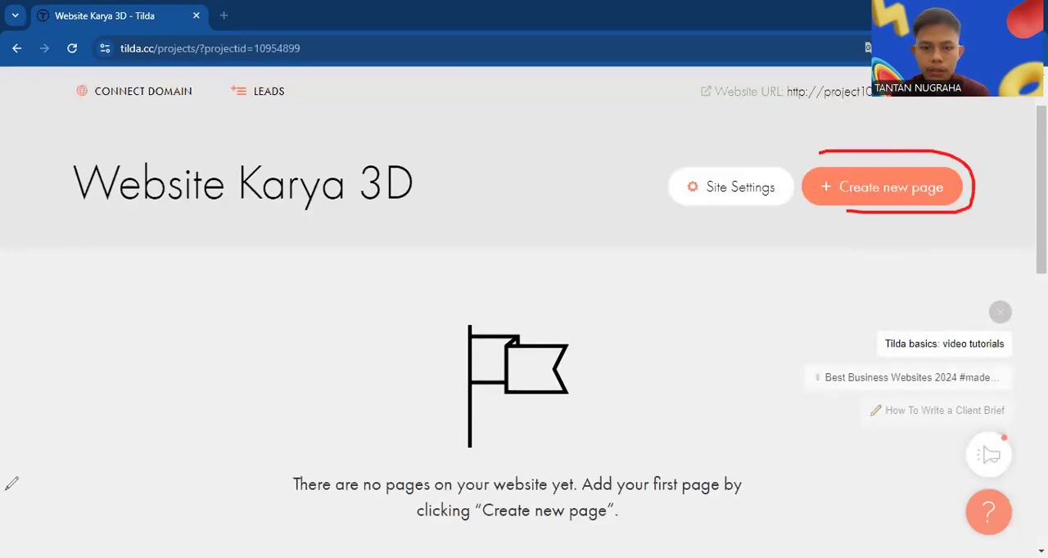
left_click(836, 193)
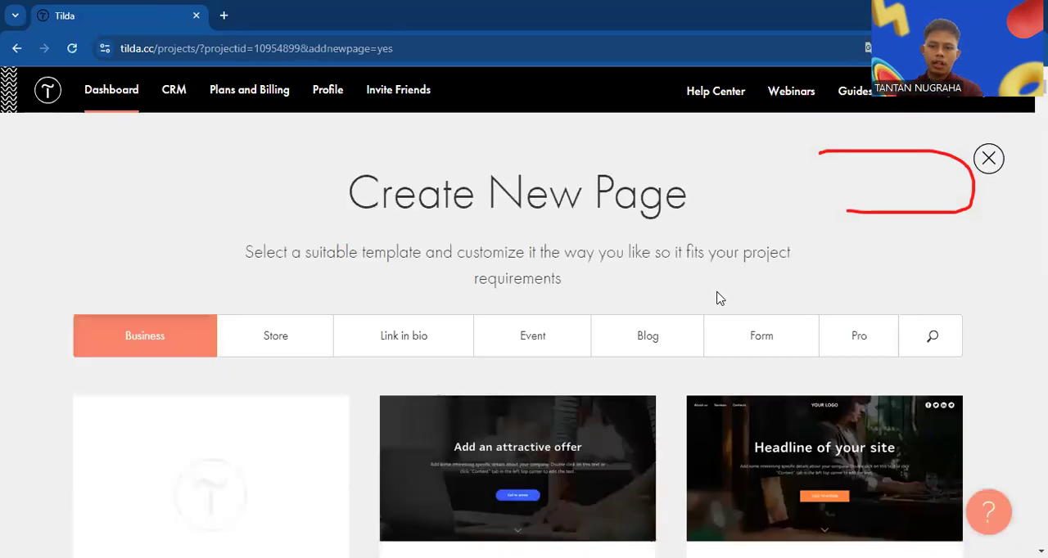
Browse the Business page templates and compare the basic business, company and landing page designs.
scroll(716, 299, "down", 2)
scroll(718, 292, "up", 2)
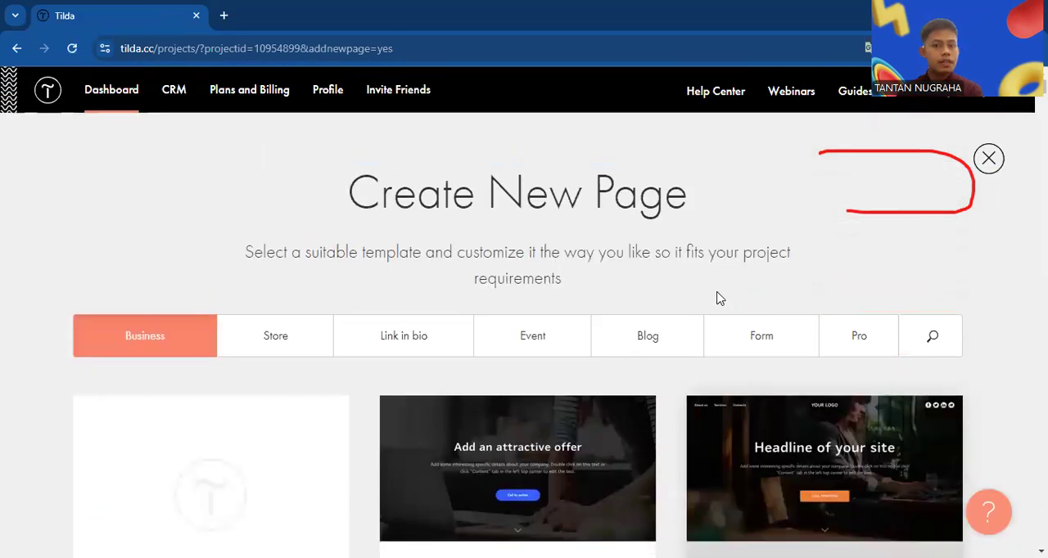
scroll(720, 300, "down", 1)
scroll(721, 301, "down", 5)
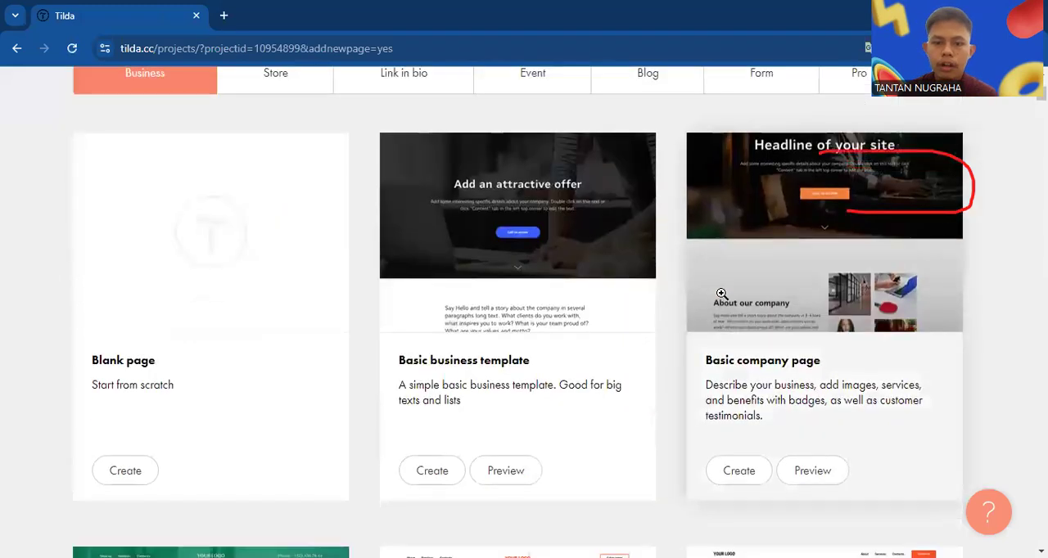
scroll(724, 301, "down", 3)
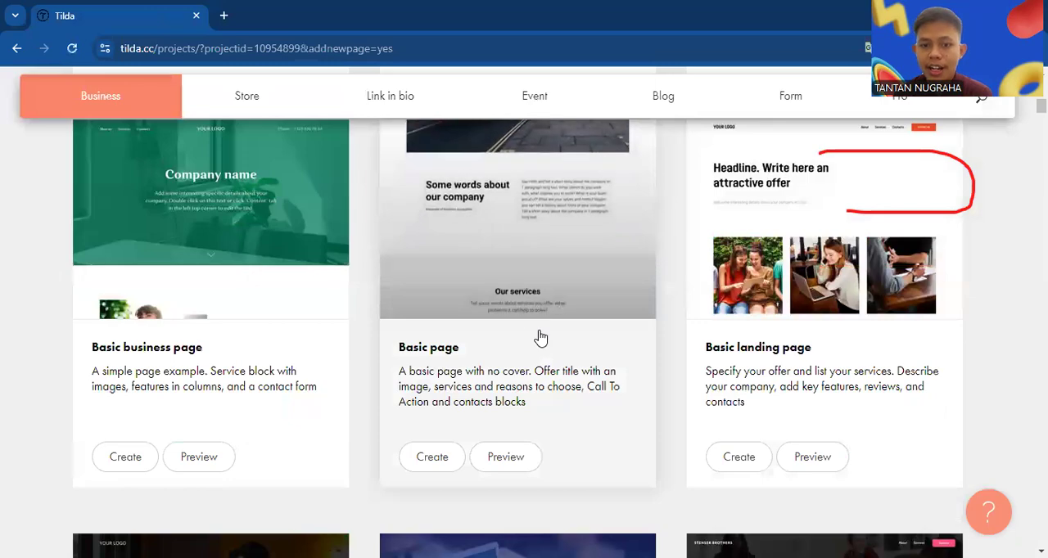
scroll(540, 337, "down", 2)
scroll(541, 334, "up", 7)
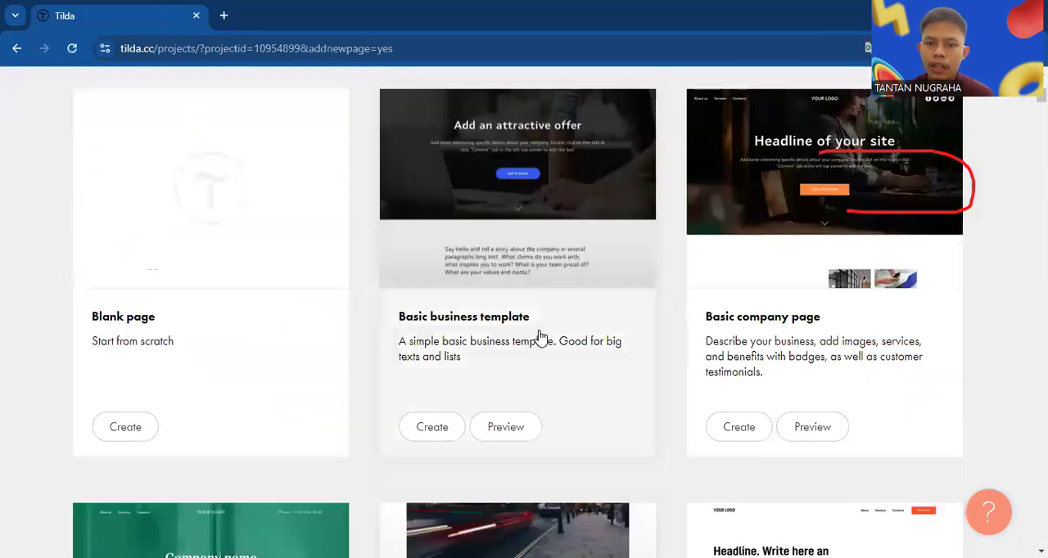
scroll(539, 330, "down", 1)
scroll(537, 335, "down", 4)
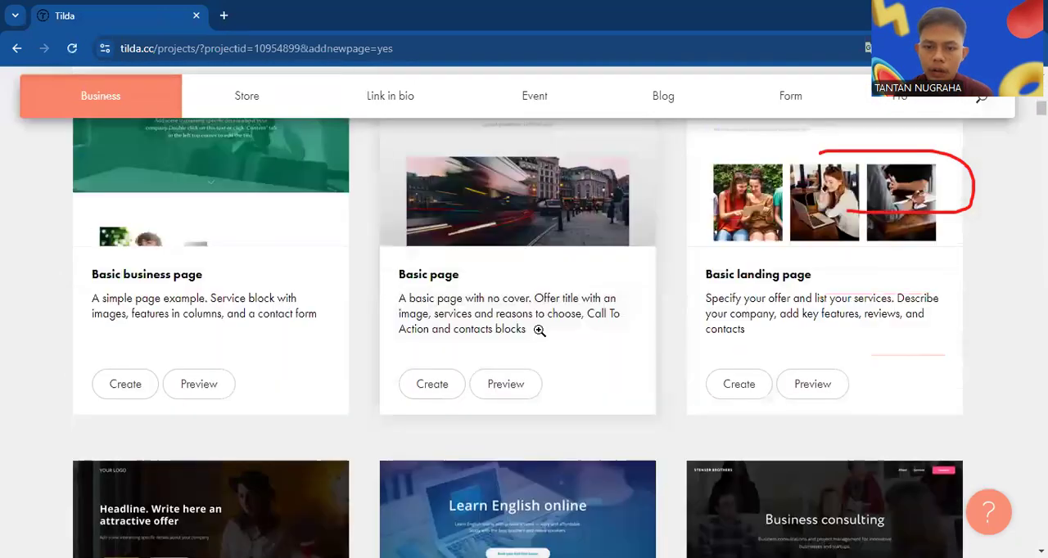
scroll(538, 335, "up", 4)
scroll(542, 335, "up", 3)
scroll(554, 330, "down", 7)
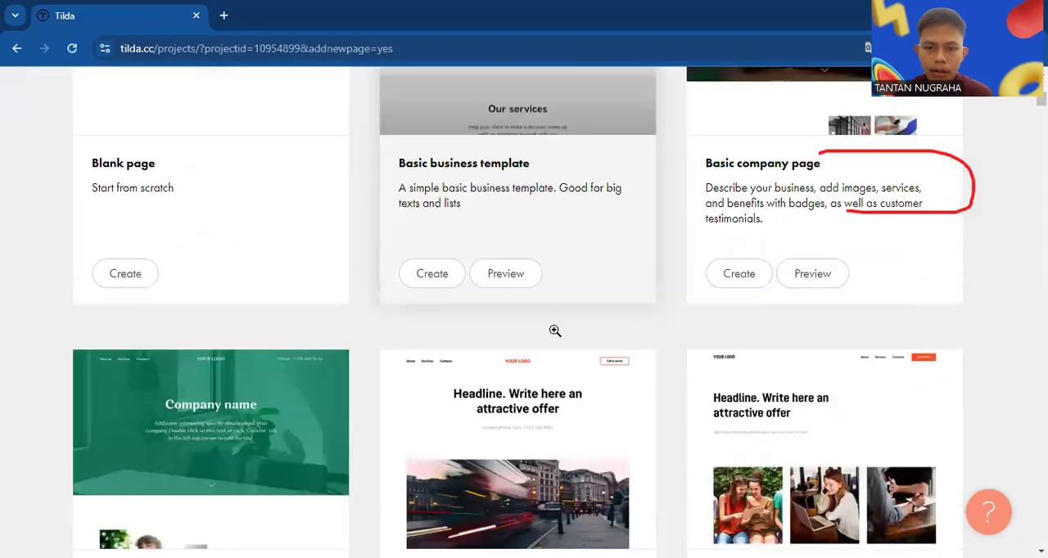
scroll(554, 330, "down", 5)
scroll(554, 330, "up", 3)
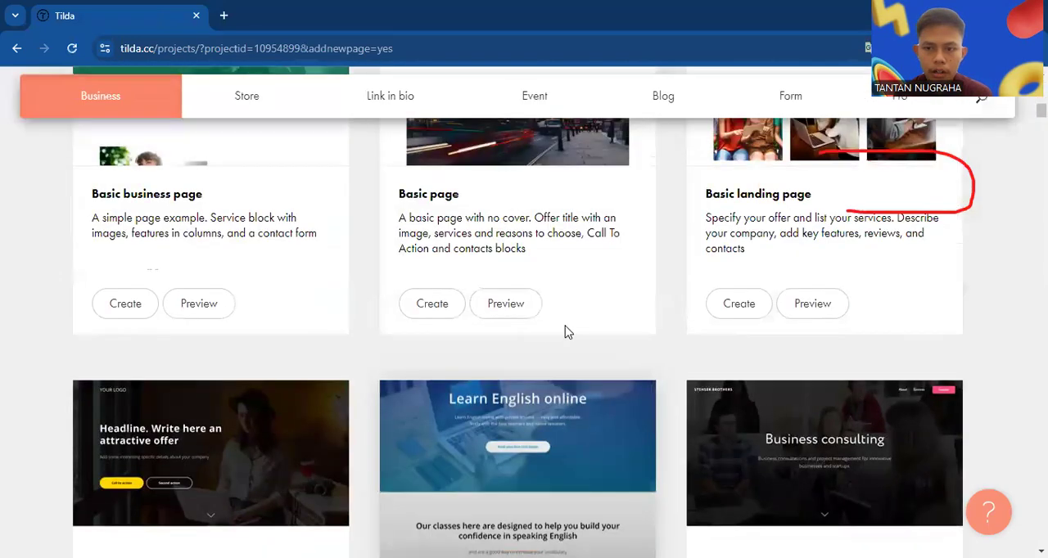
scroll(565, 333, "up", 3)
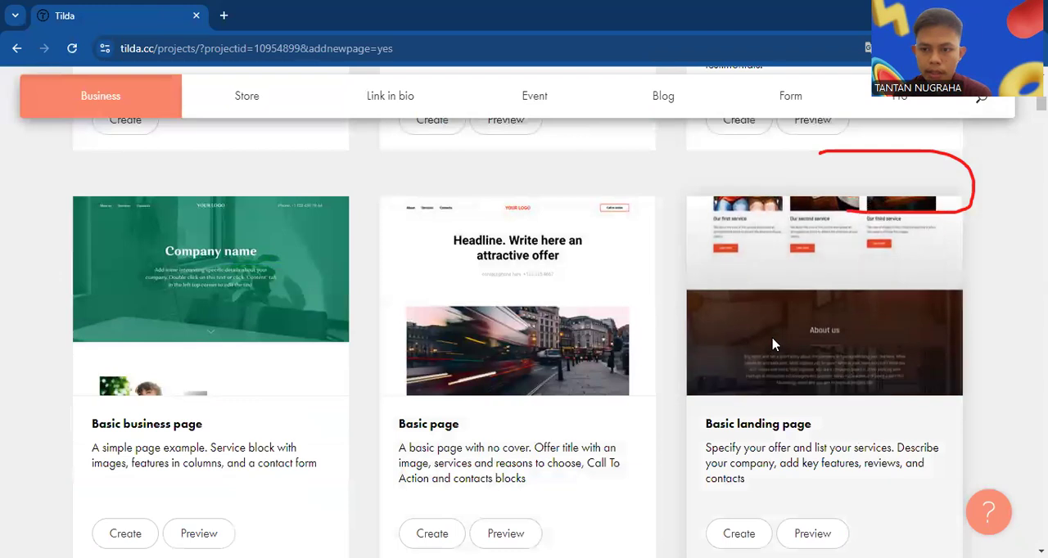
Preview the Basic landing page template and create the new page from it.
left_click(772, 336)
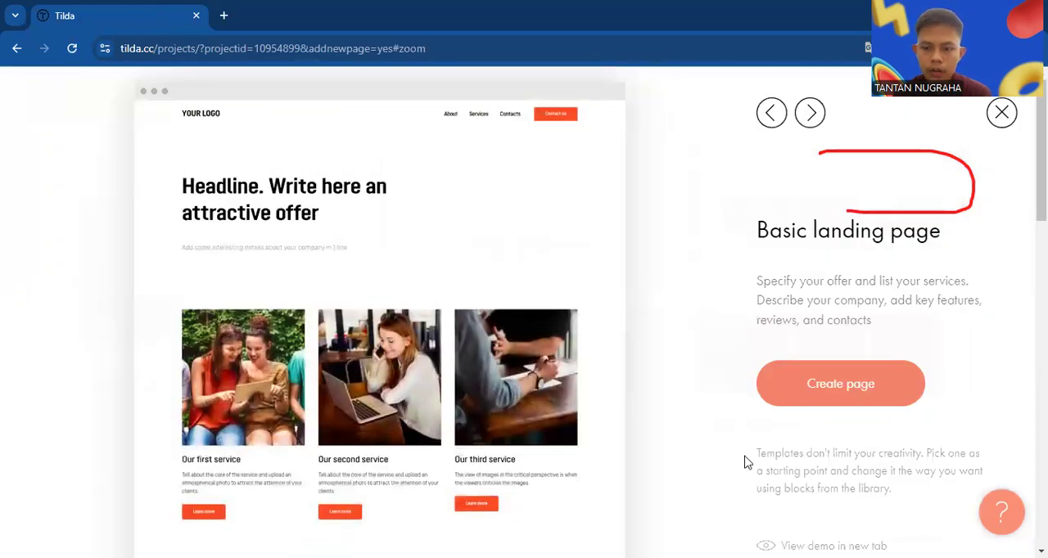
left_click_drag(806, 404, 773, 325)
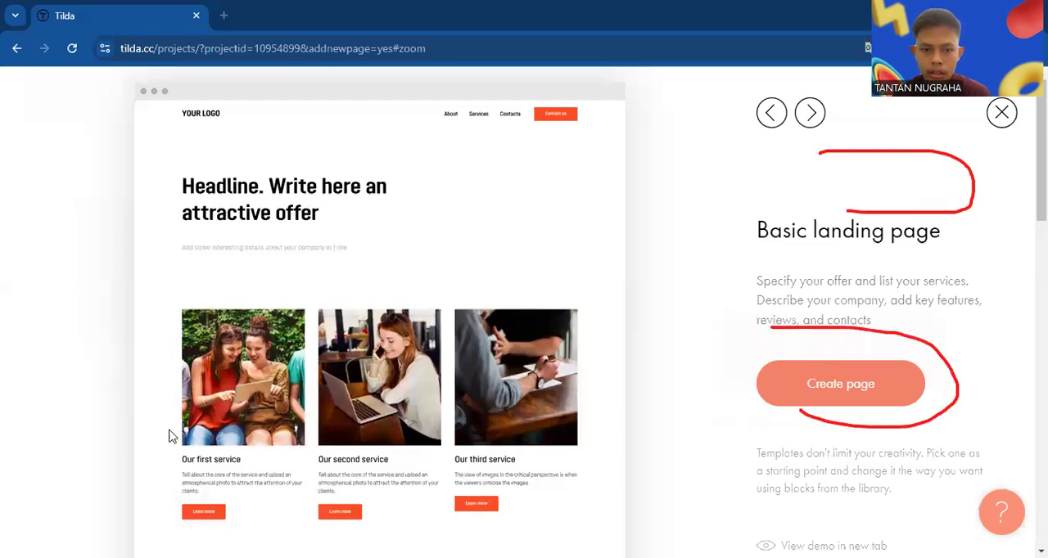
scroll(369, 346, "down", 15)
scroll(369, 346, "up", 5)
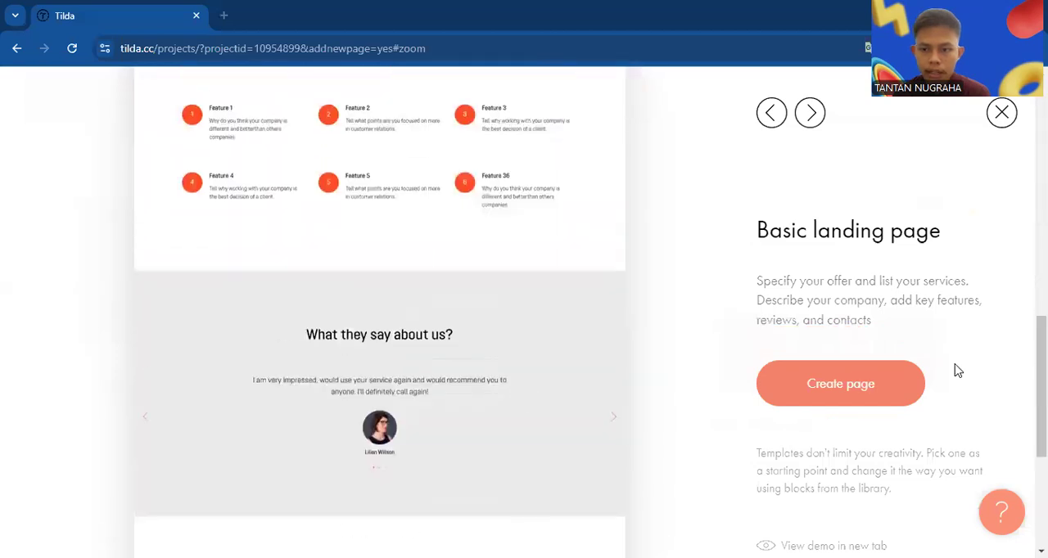
left_click(840, 383)
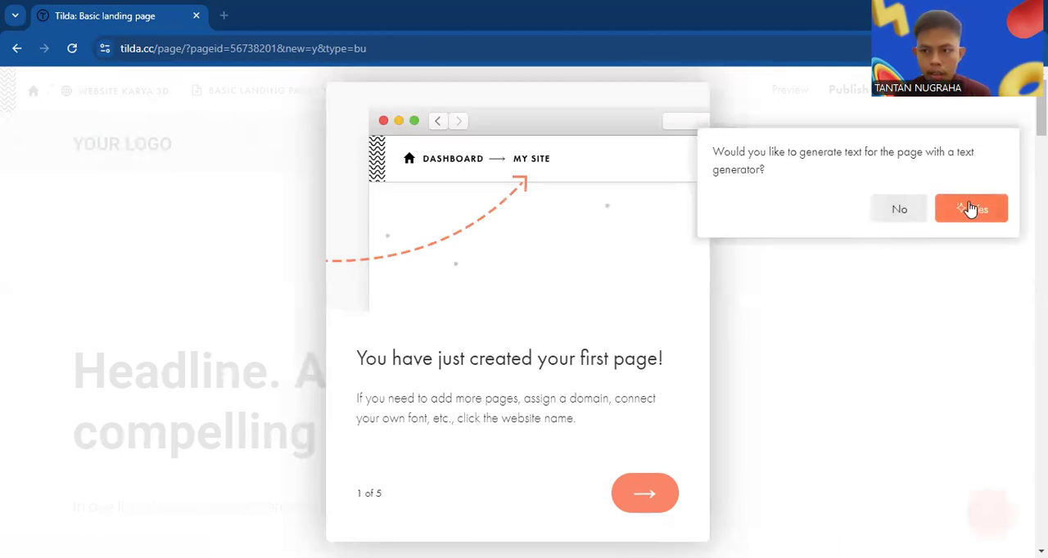
Decline generating the page text with the text generator and go through the five-part onboarding introduction to reach the page editor.
left_click(905, 210)
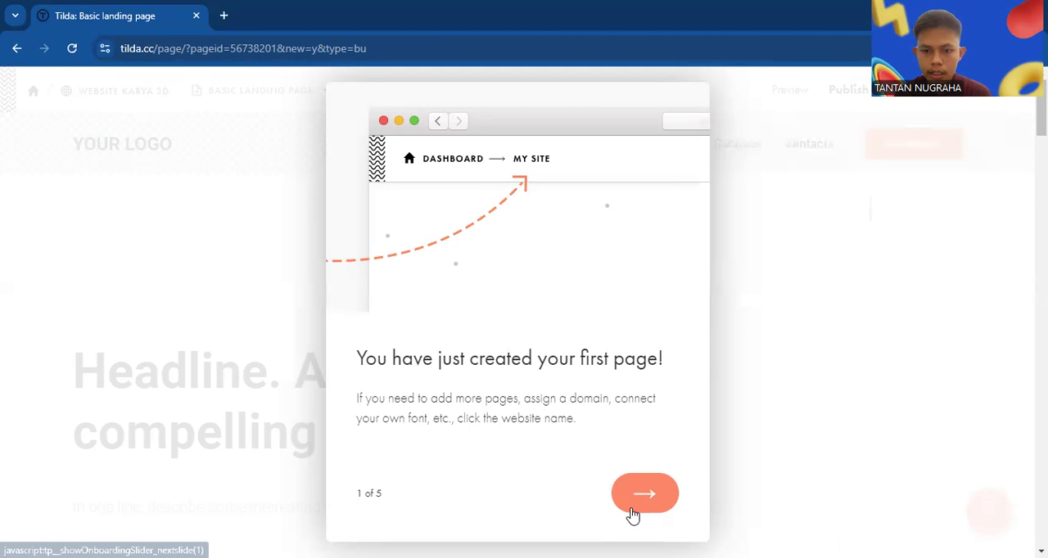
left_click(631, 514)
left_click(632, 511)
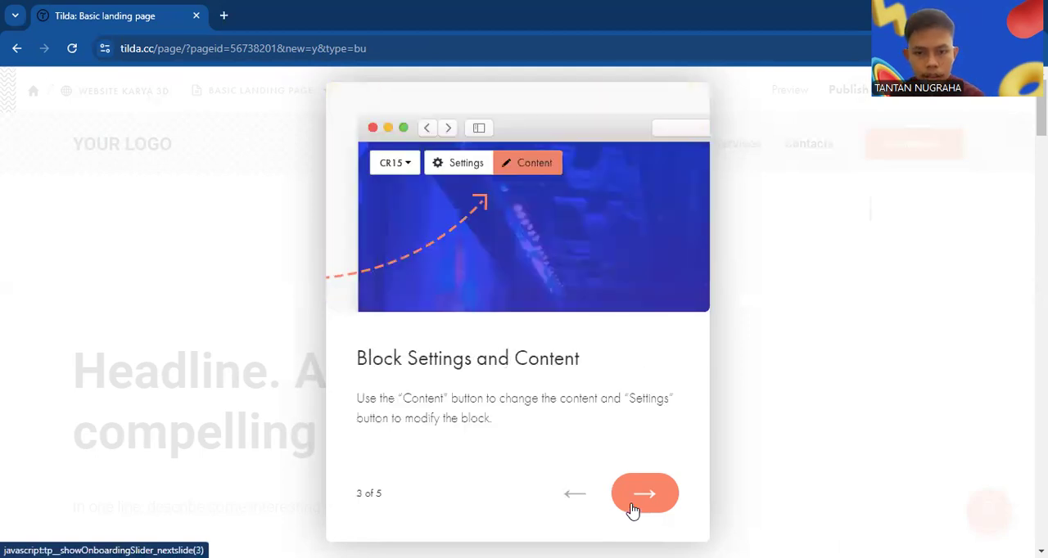
left_click(632, 511)
left_click(633, 510)
left_click(633, 511)
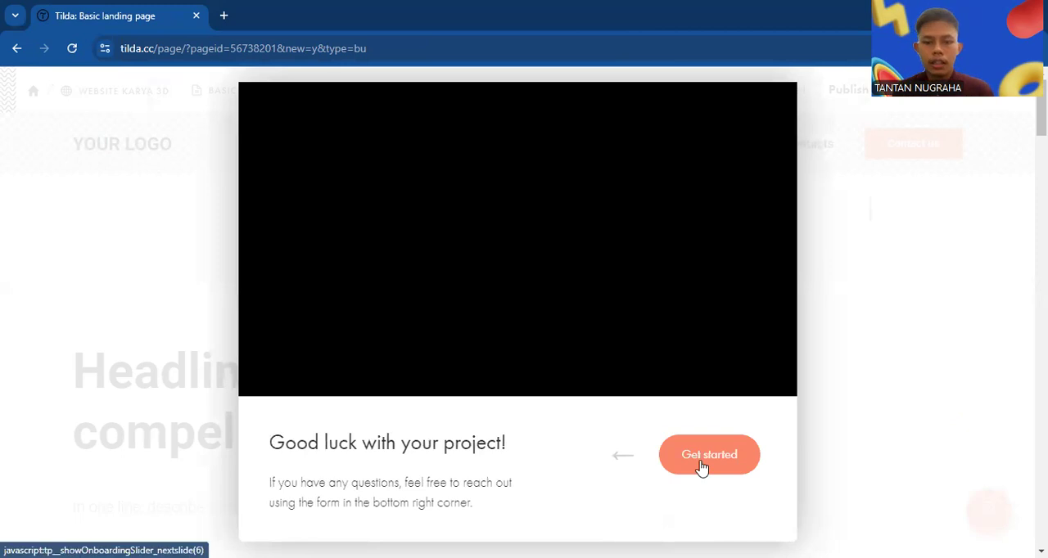
left_click(700, 465)
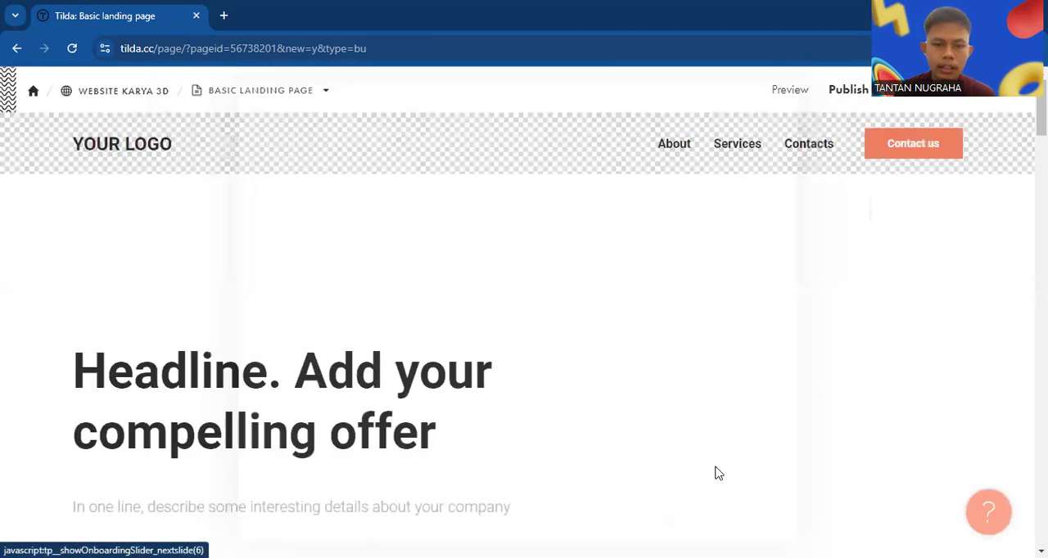
Look over the new landing page, dismiss the hint about the list of pages and settings, and return to the page.
scroll(500, 269, "down", 1)
scroll(505, 270, "up", 1)
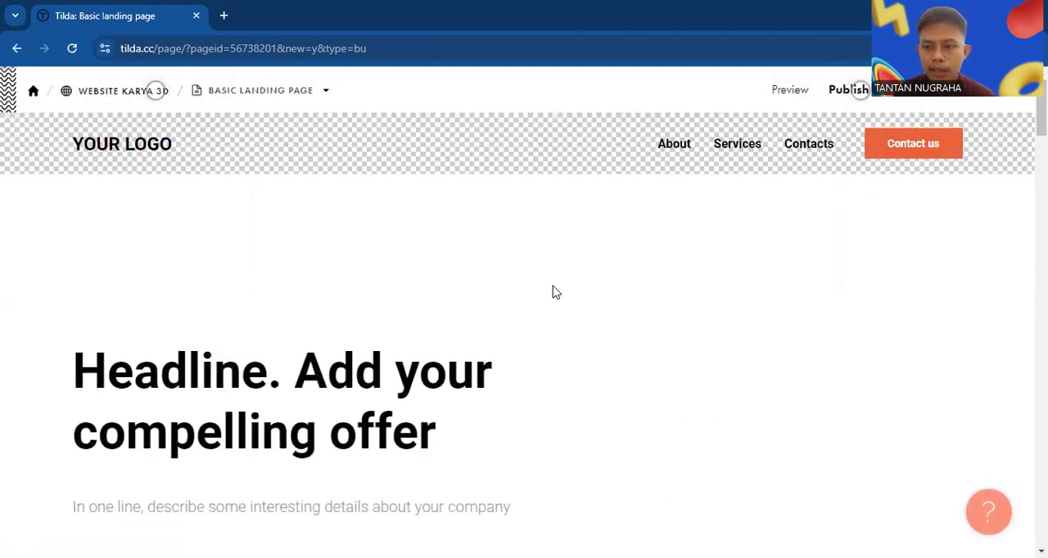
mouse_move(645, 298)
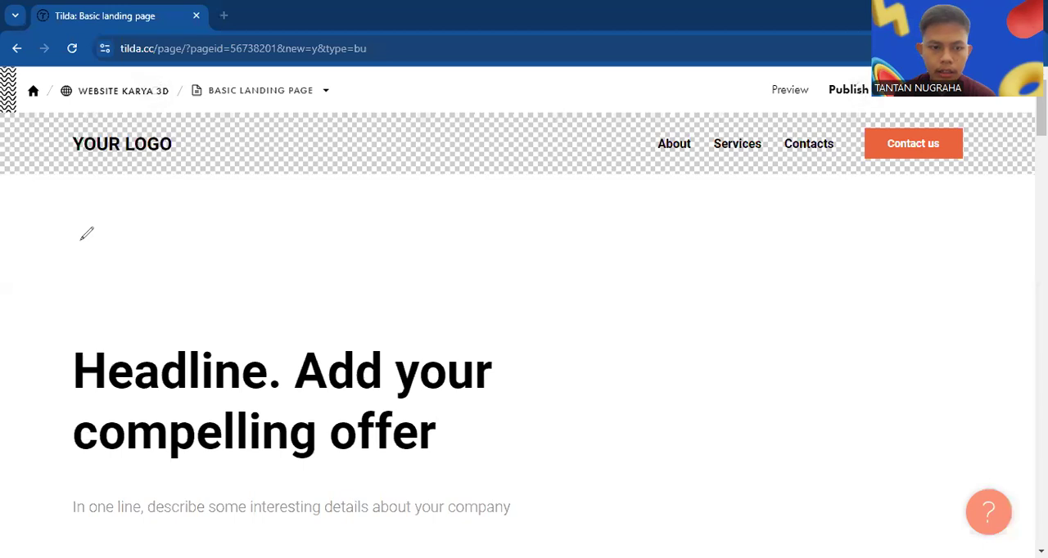
left_click(157, 211)
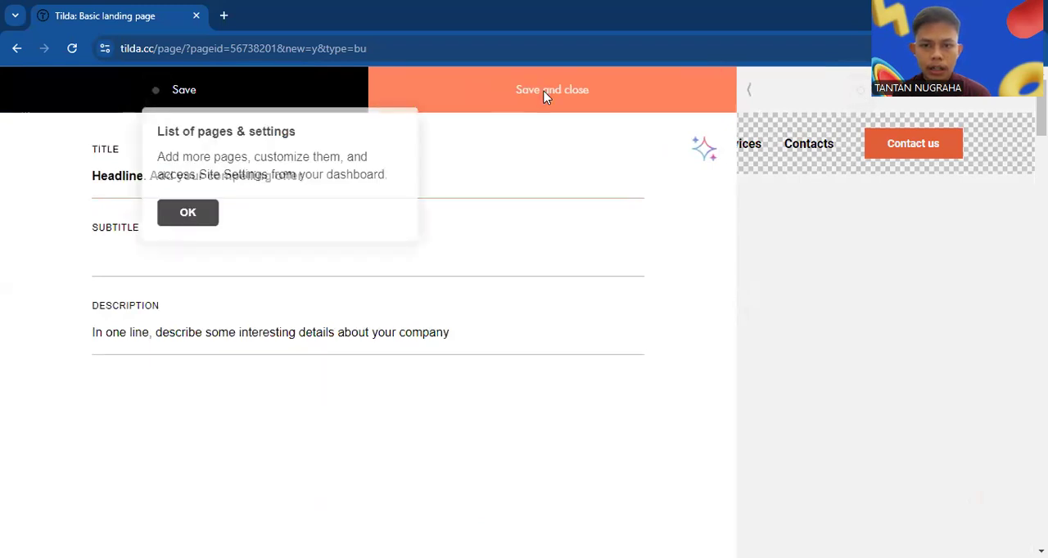
left_click(165, 209)
left_click(448, 109)
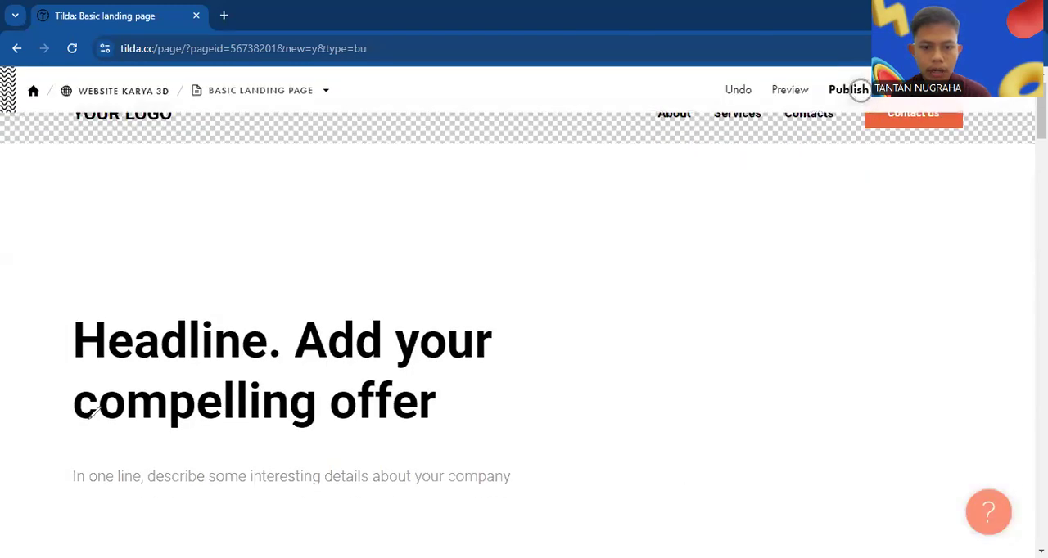
mouse_move(87, 420)
left_mouse_down()
mouse_move(424, 291)
mouse_move(82, 279)
mouse_move(59, 388)
left_mouse_up()
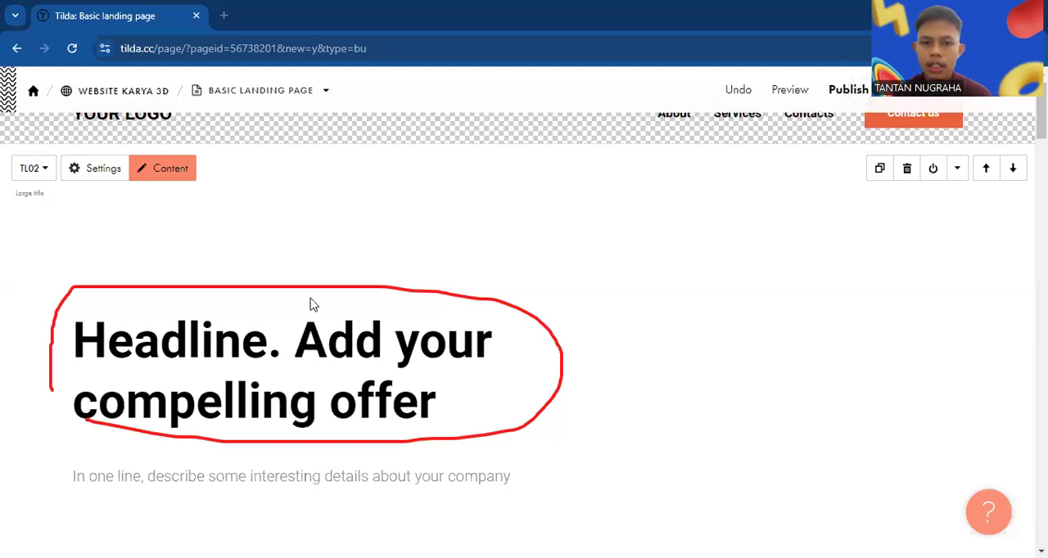
scroll(342, 252, "up", 2)
scroll(343, 252, "down", 1)
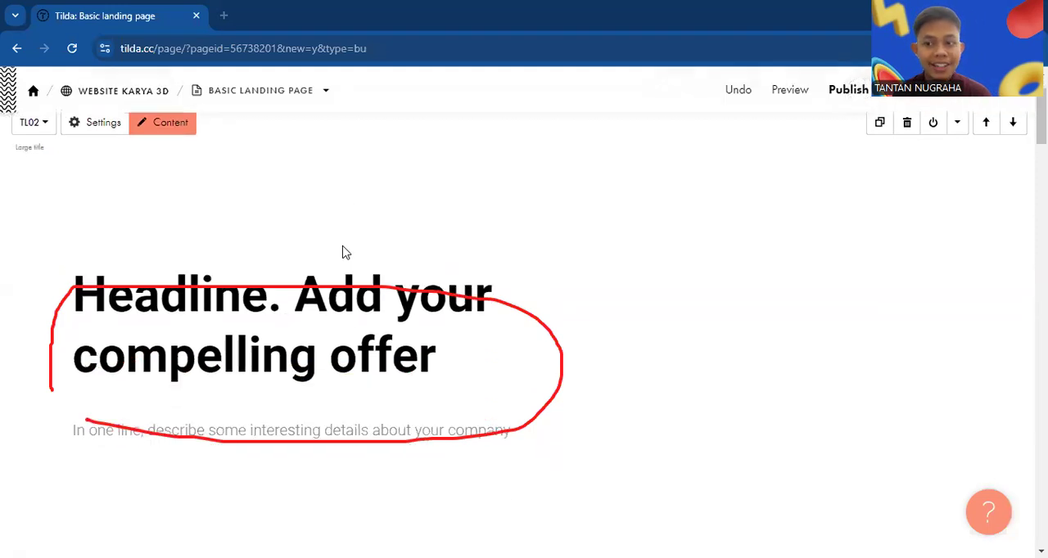
scroll(342, 252, "up", 2)
Replace the title in the large title block's content with "Lihat Hasil Karya 3D ku".
left_click(164, 196)
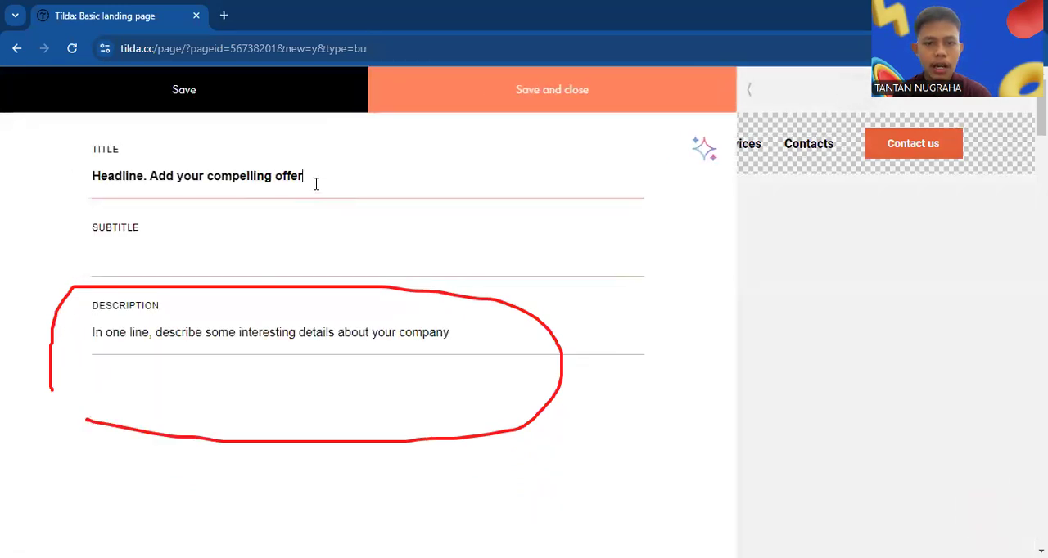
key("ctrl+a")
type("Li")
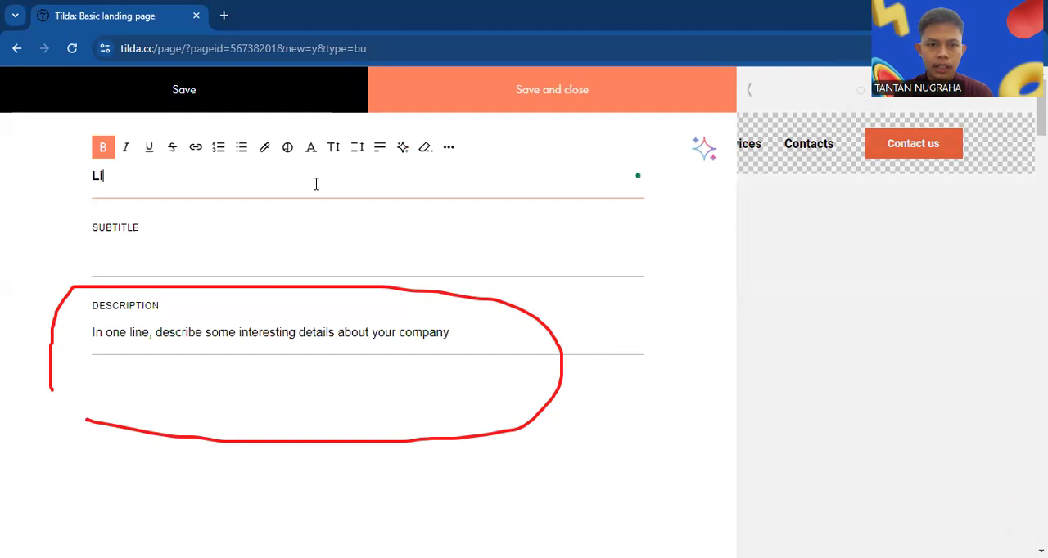
type("hat Hasil Karu")
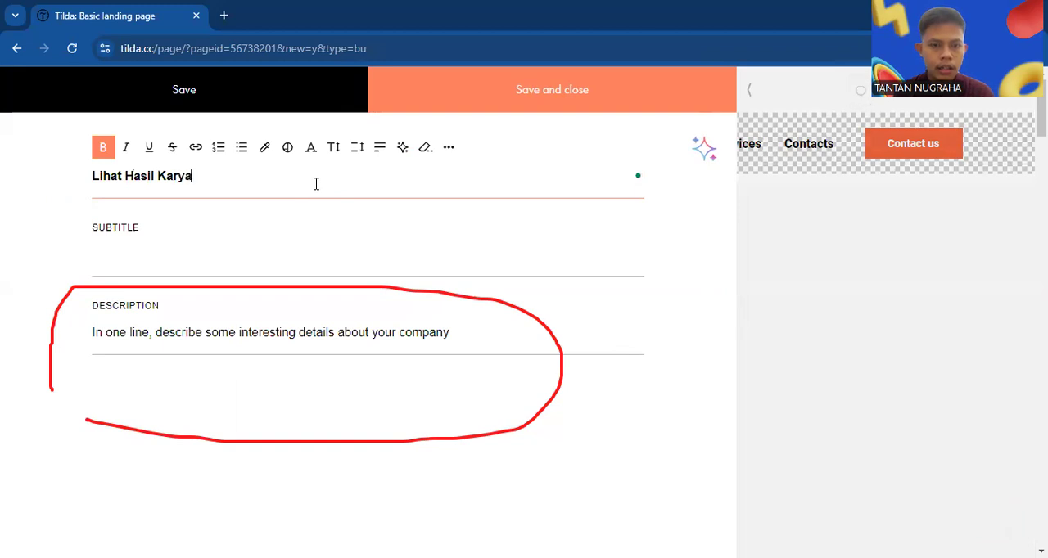
type("ya 3D k")
key("BackSpace")
type("KU")
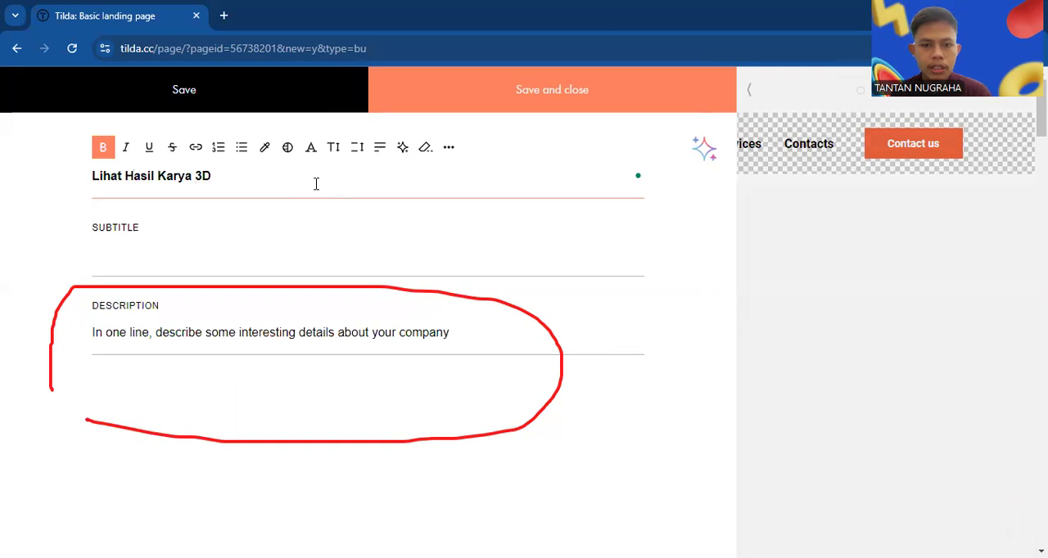
type("KU")
key("BackSpace")
key("BackSpace")
type("ku")
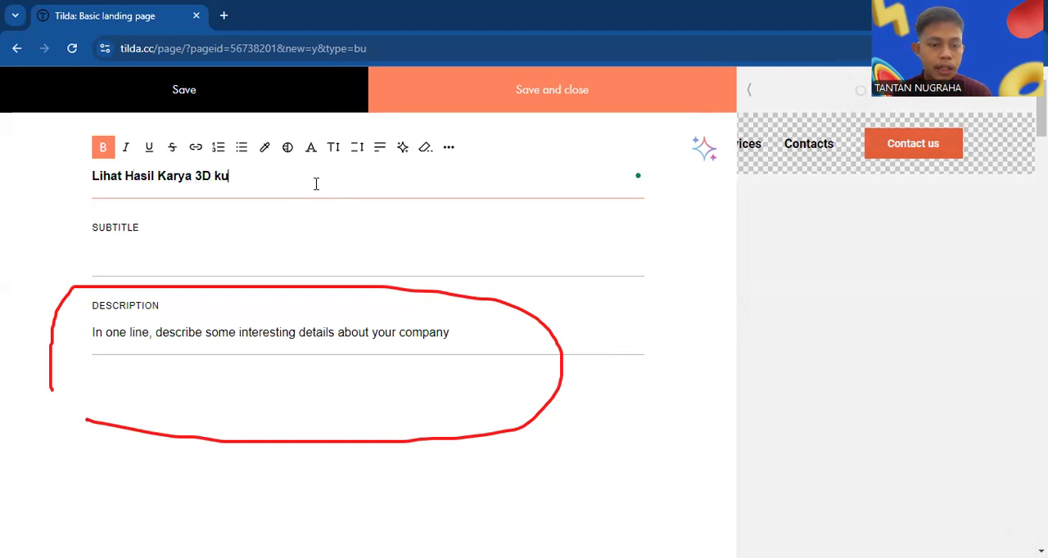
Replace the large title block's description with "Dalam website ini isinya adalah karya 3D yang saya buat".
left_click(298, 333)
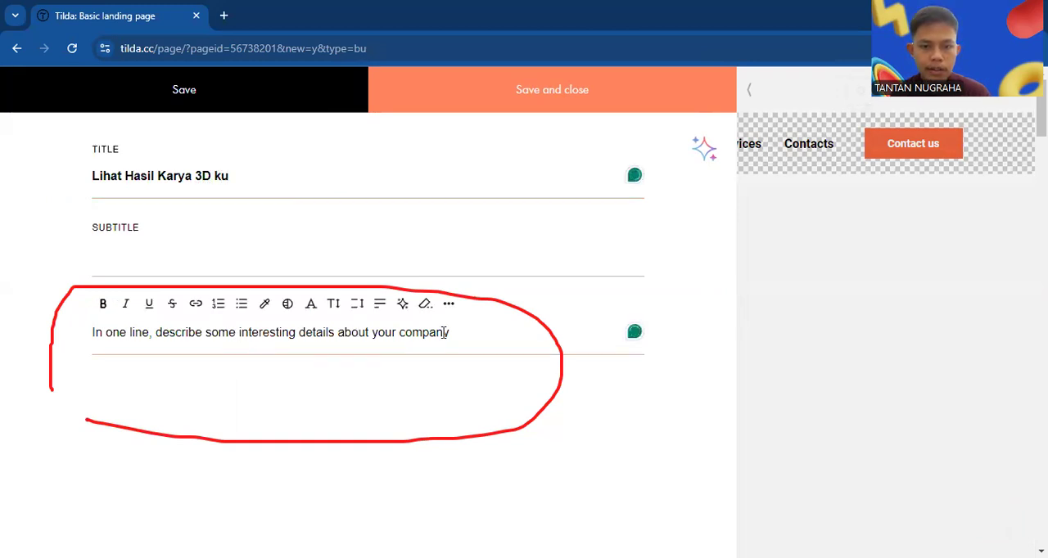
left_click_drag(467, 337, 91, 341)
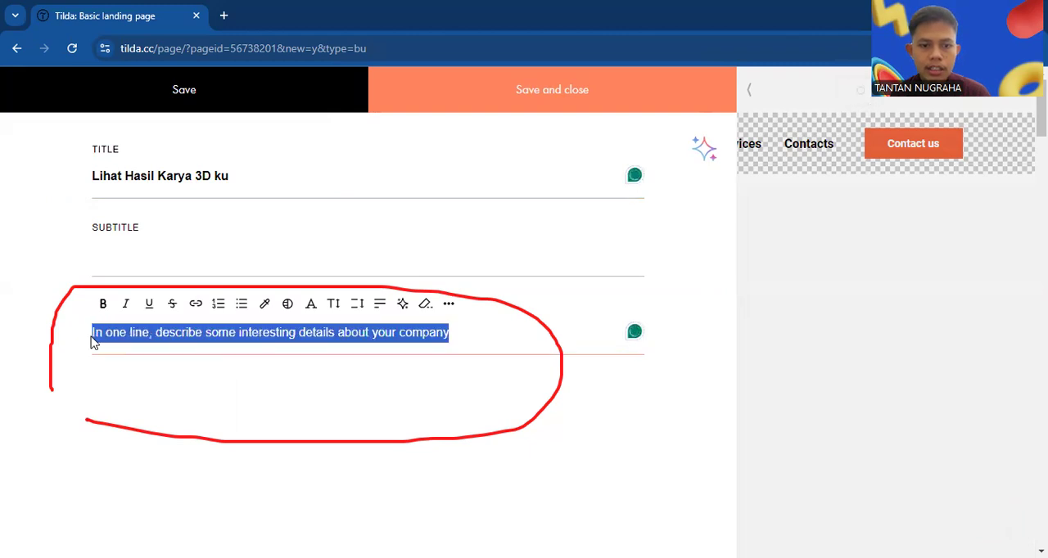
left_click(90, 343)
left_click_drag(452, 336, 84, 349)
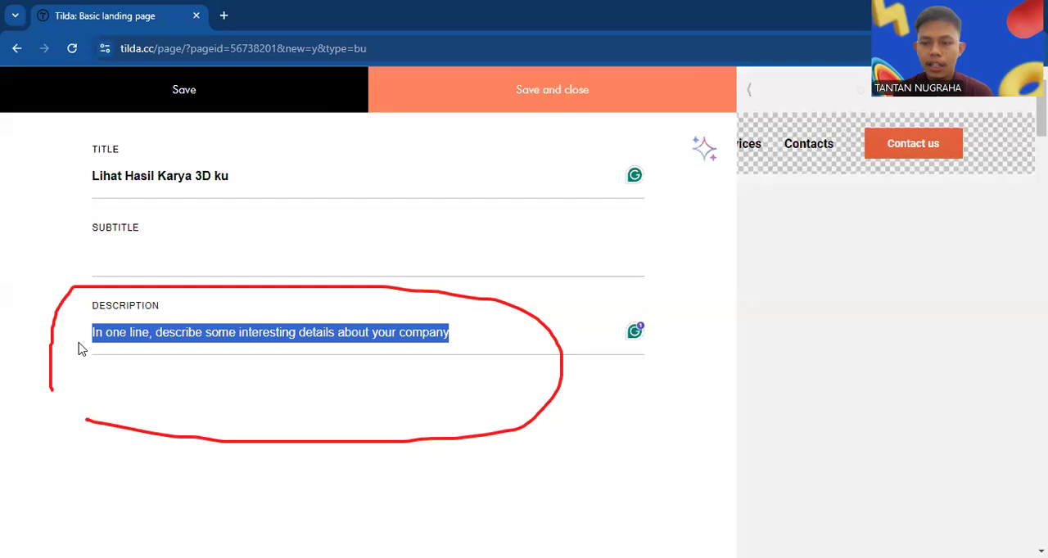
key("BackSpace")
type("D")
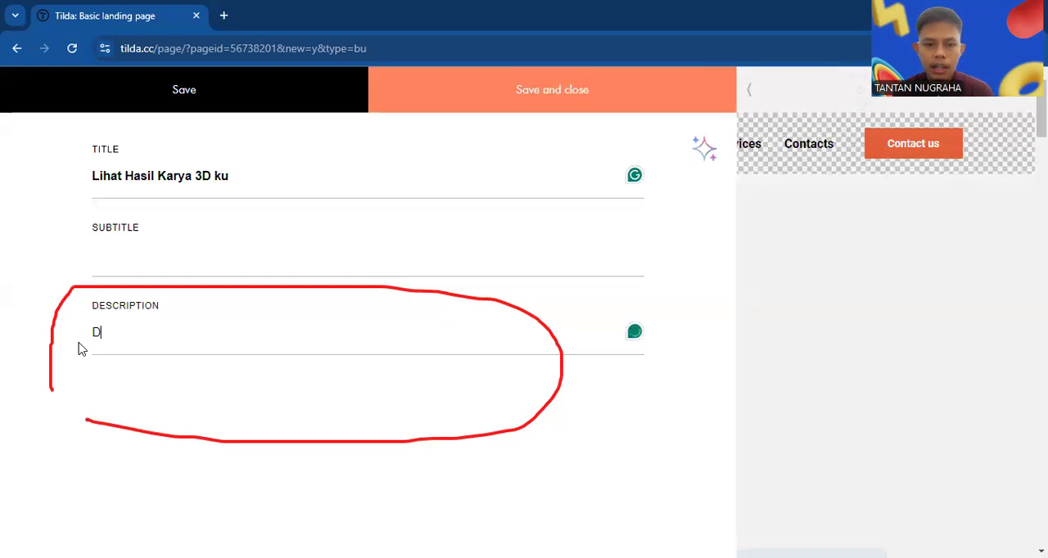
type("alam website")
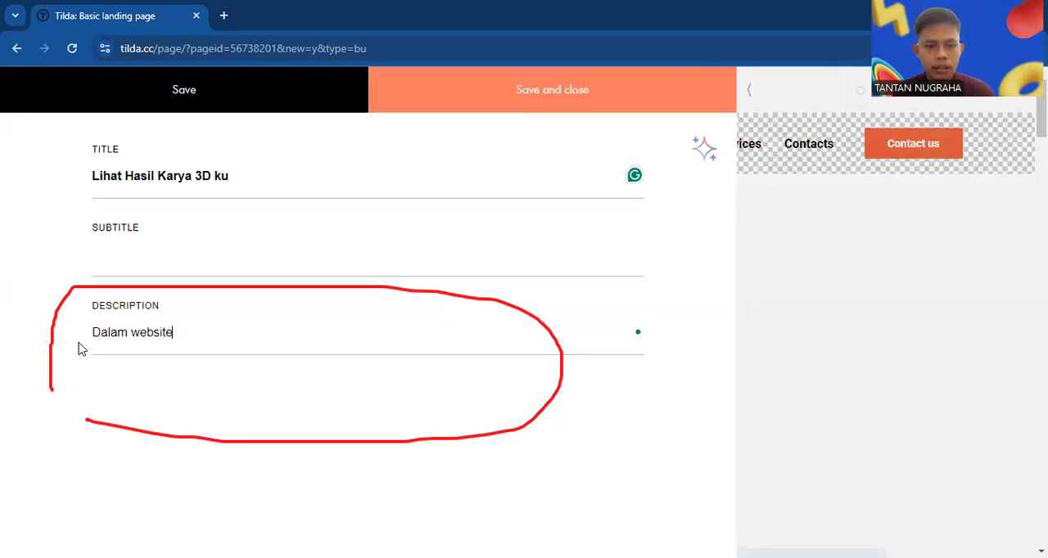
type(" ini is")
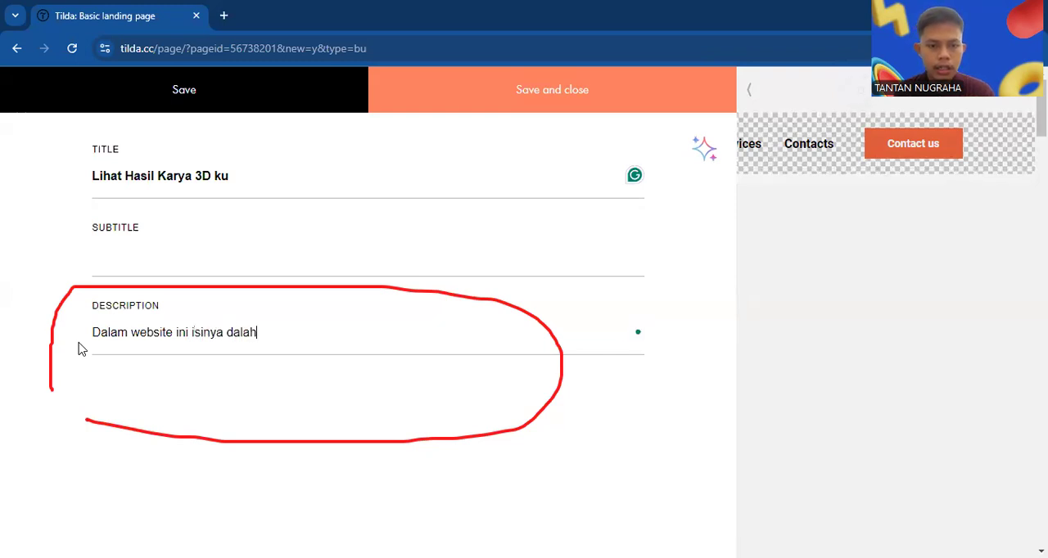
type("inya adala")
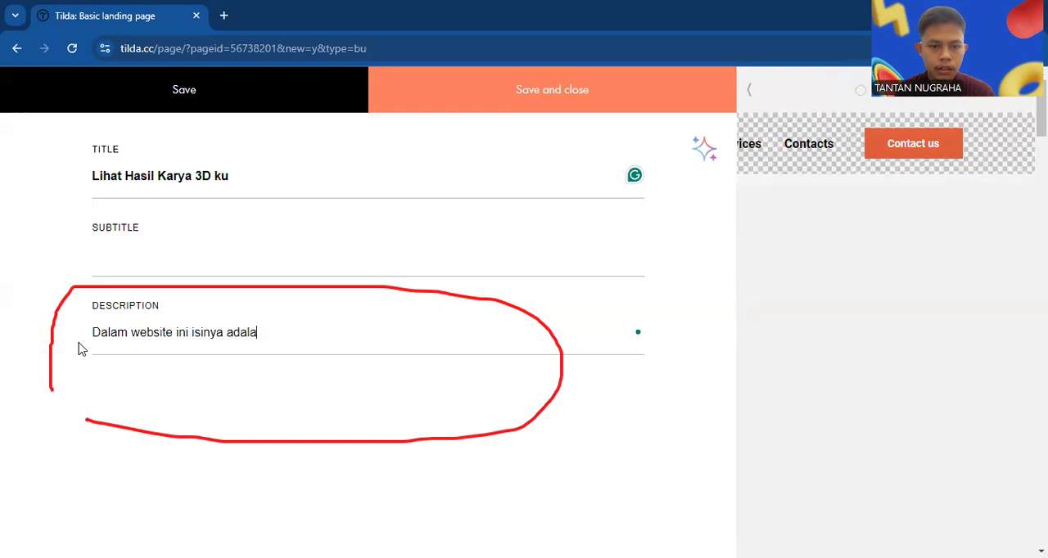
type("3D yang saya buat")
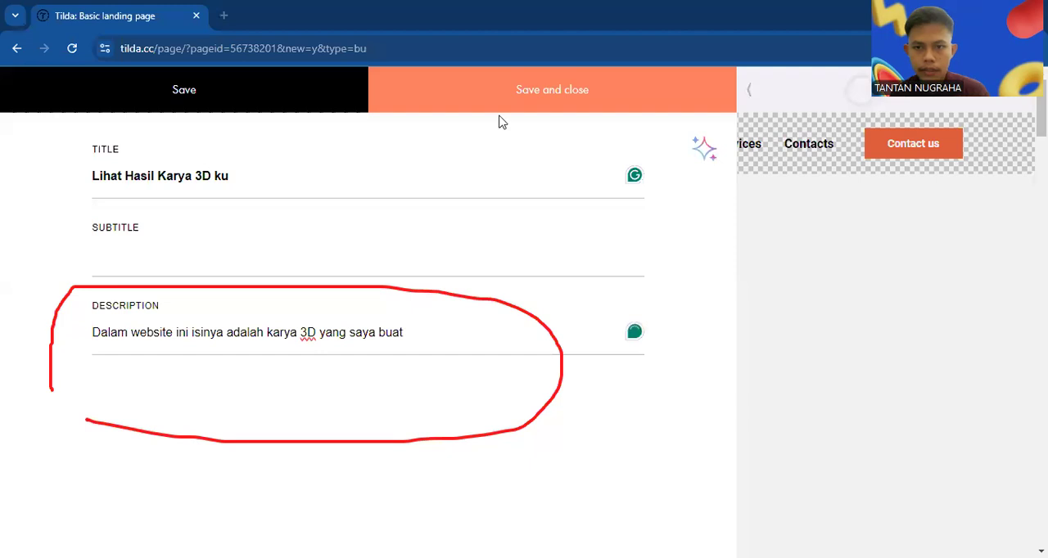
Save the large title block's content, close its editor and check the heading on the page.
left_click_drag(499, 116, 591, 39)
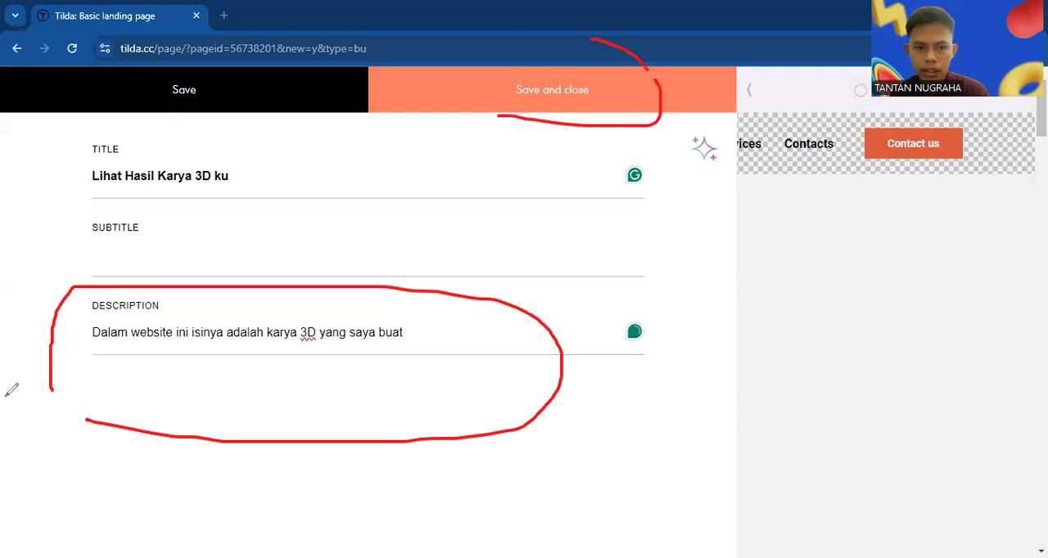
left_click(600, 92)
scroll(565, 324, "down", 2)
scroll(606, 409, "up", 1)
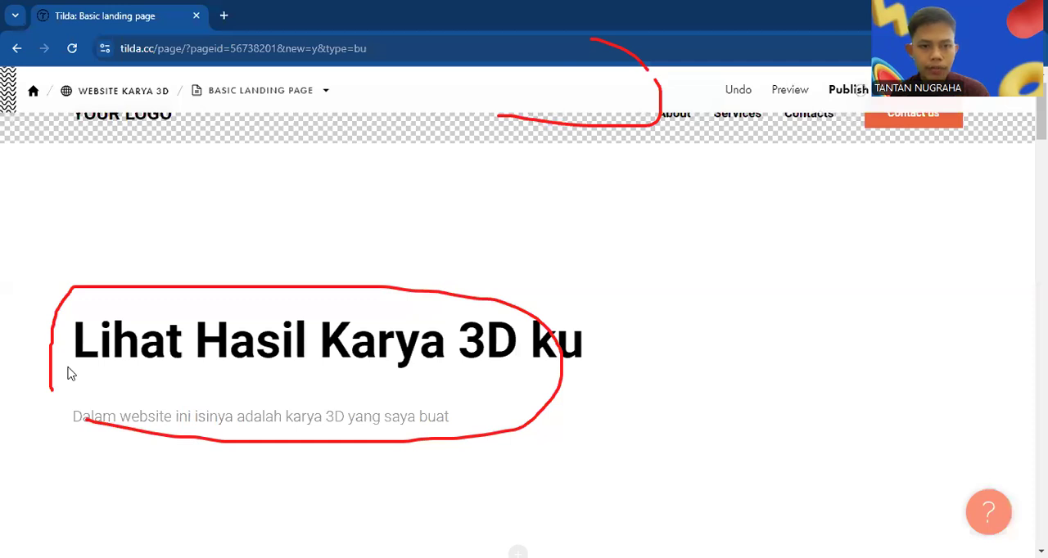
scroll(123, 270, "up", 1)
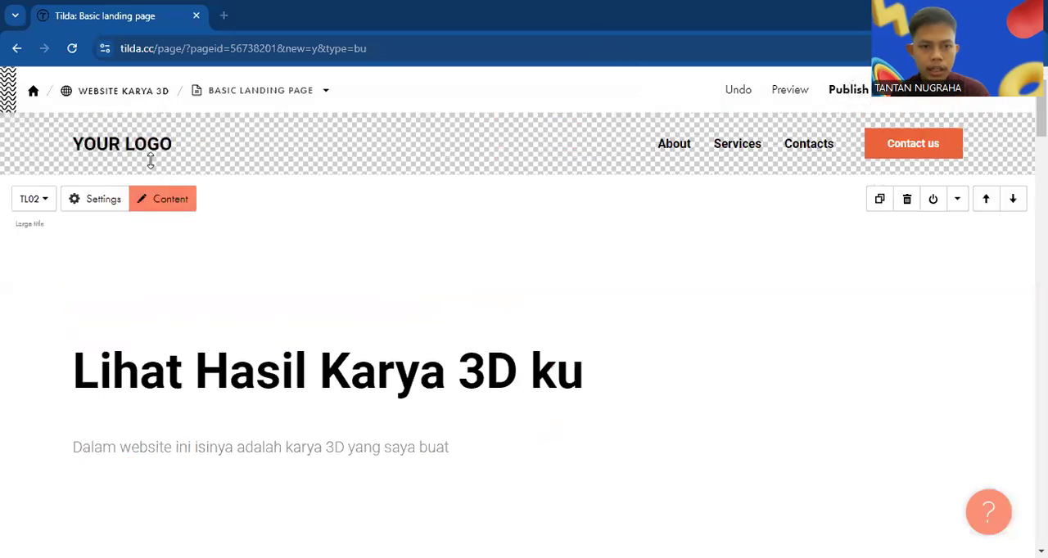
Open the menu items in the header menu block's content and rename the About item as "Beranda".
mouse_move(126, 143)
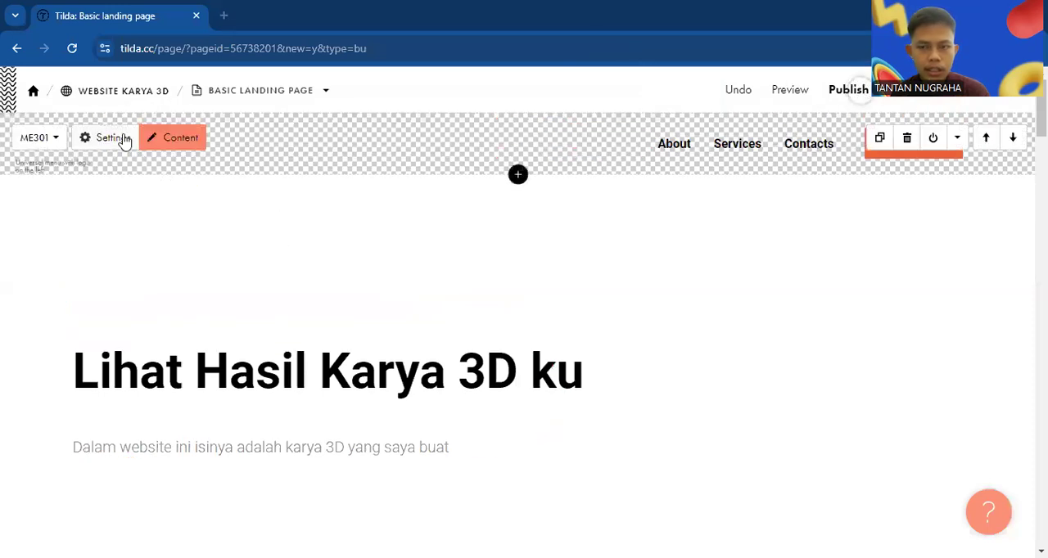
left_click(170, 139)
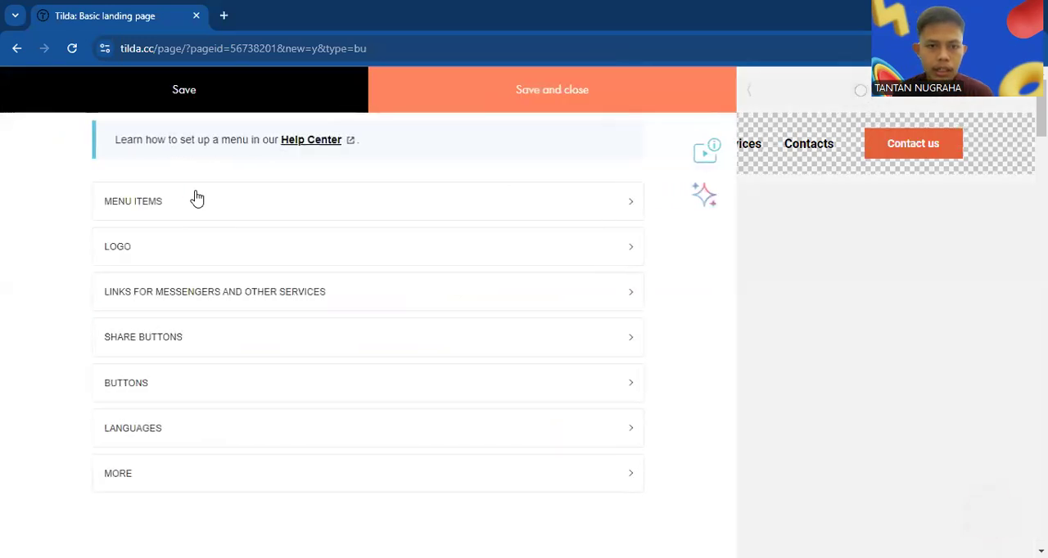
left_click(272, 206)
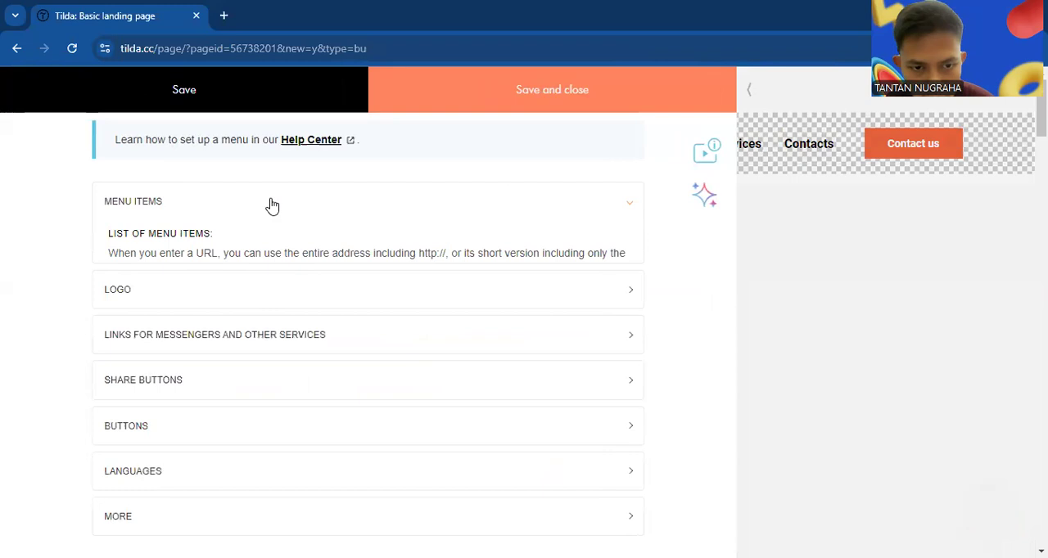
scroll(311, 283, "down", 1)
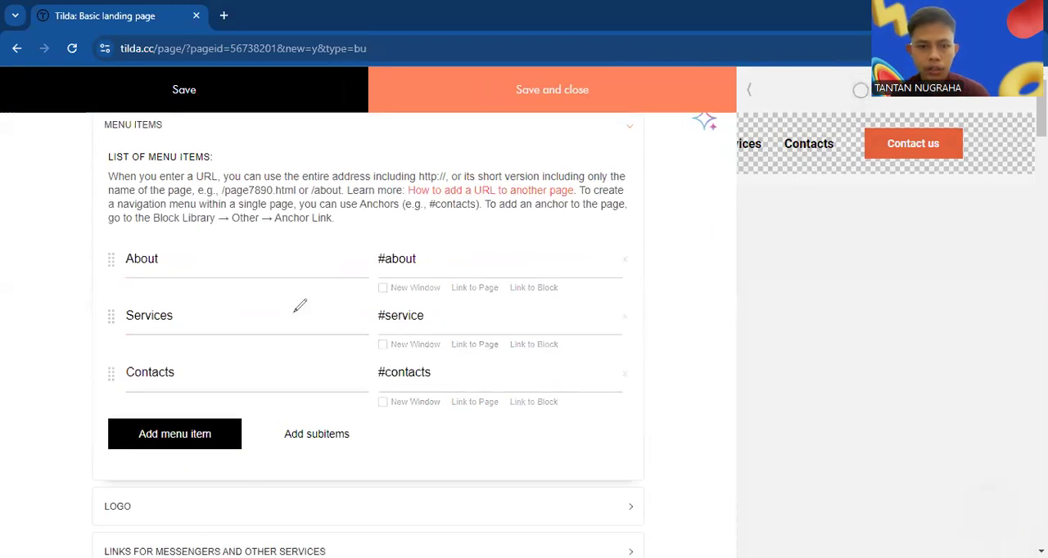
left_click_drag(127, 275, 187, 263)
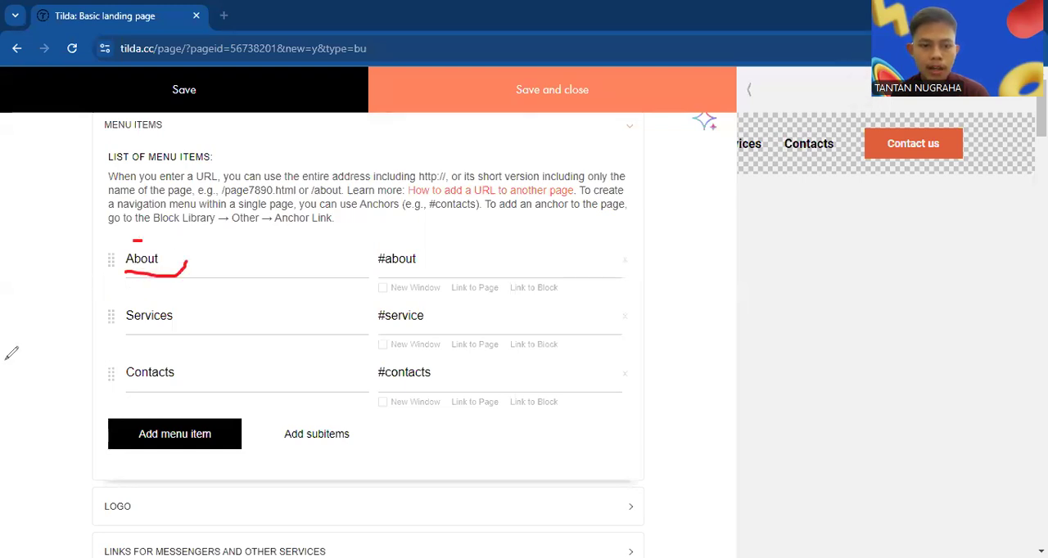
double_click(151, 268)
type("B")
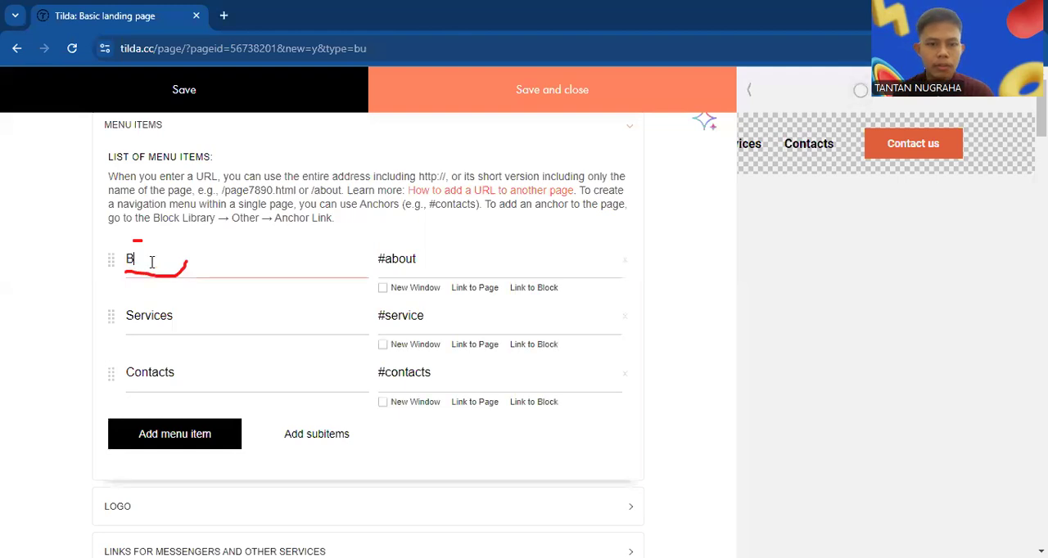
type("erands")
key("BackSpace")
type("a")
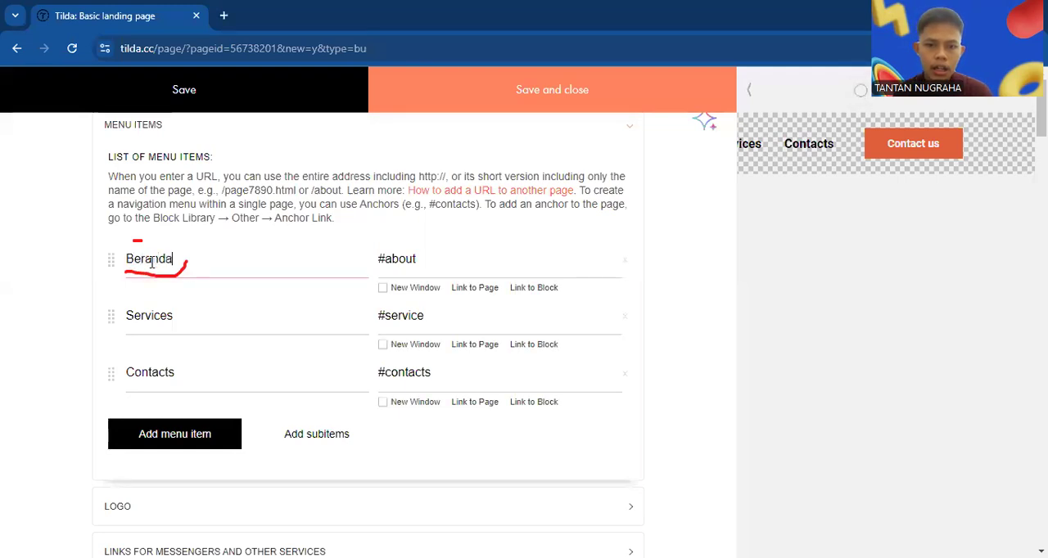
Rename the Services menu item as "Karya".
left_click(164, 315)
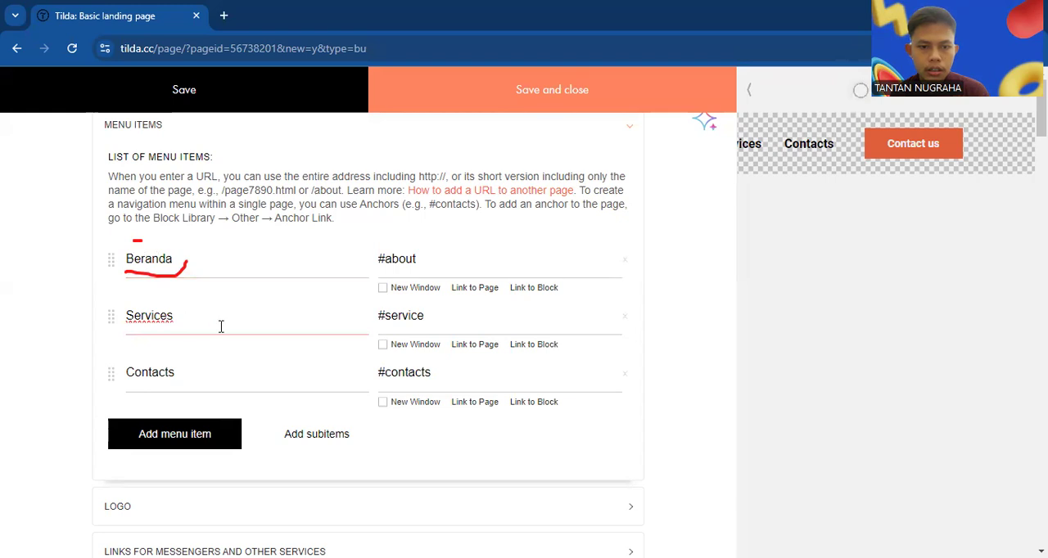
left_click_drag(221, 327, 93, 320)
key("BackSpace")
type("Karay")
type("ya")
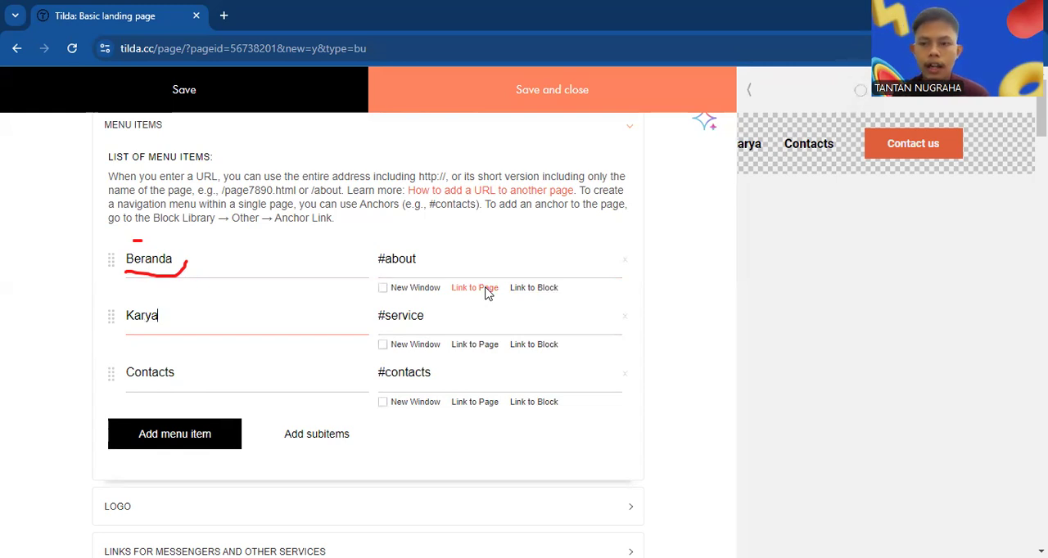
Search the web for "3d blender" in a new browser tab and open the blender.org result.
left_click(224, 15)
left_click(256, 43)
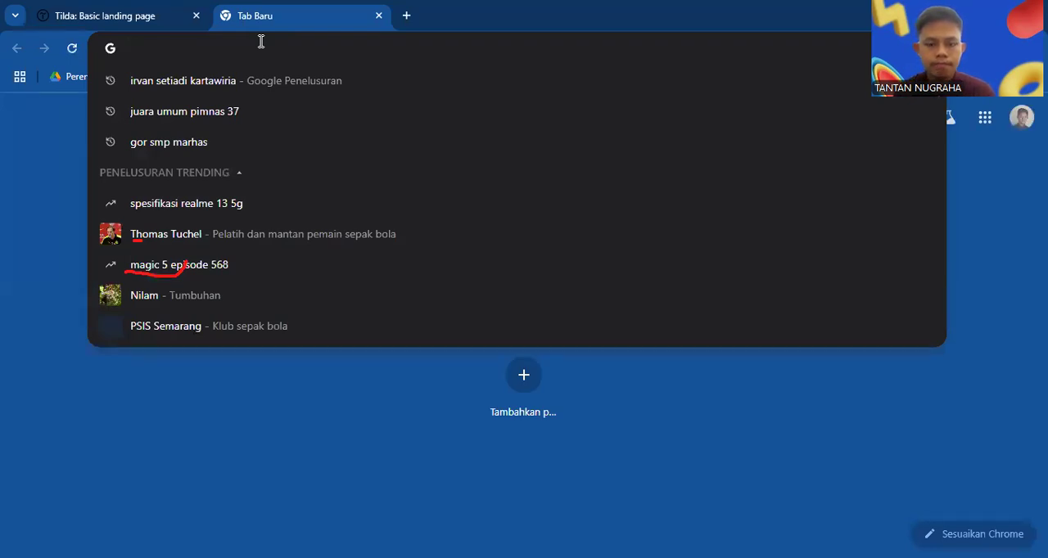
type("g")
key("BackSpace")
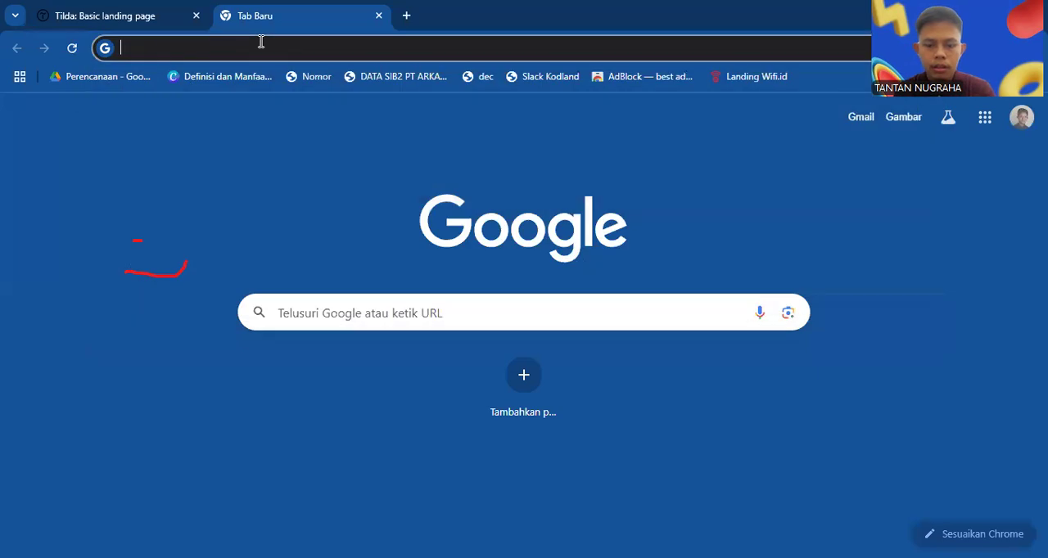
type("3d blen")
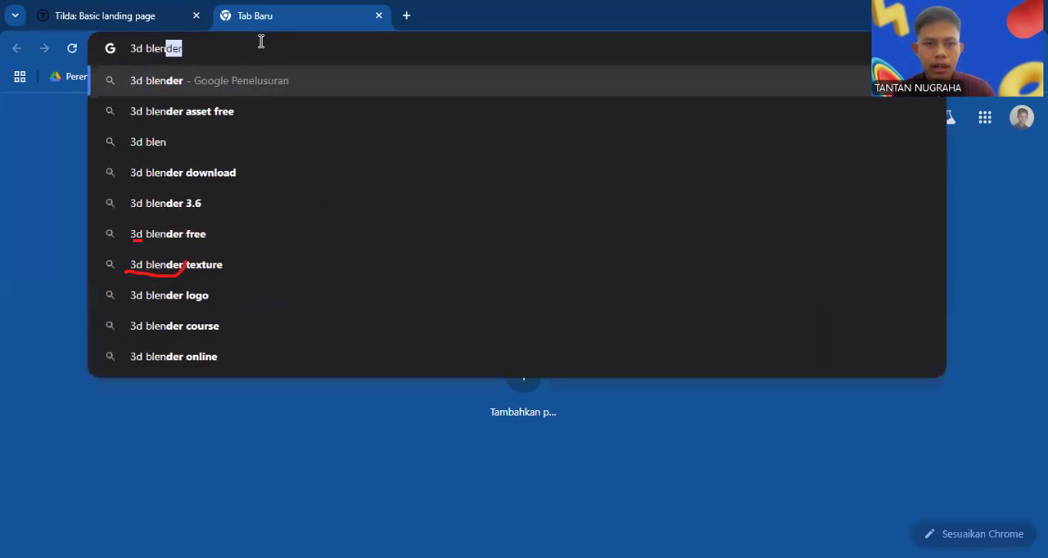
key("Return")
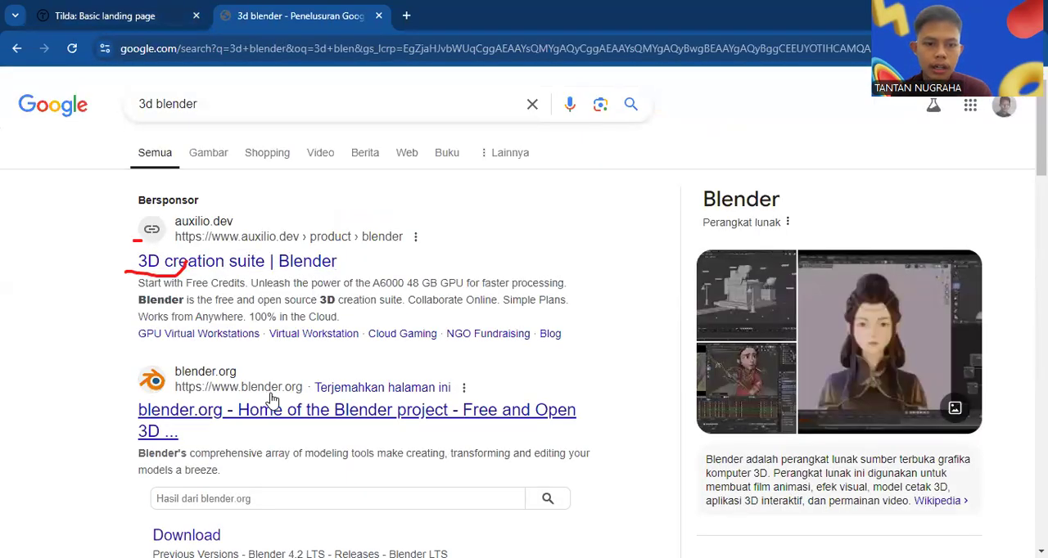
left_click(274, 401)
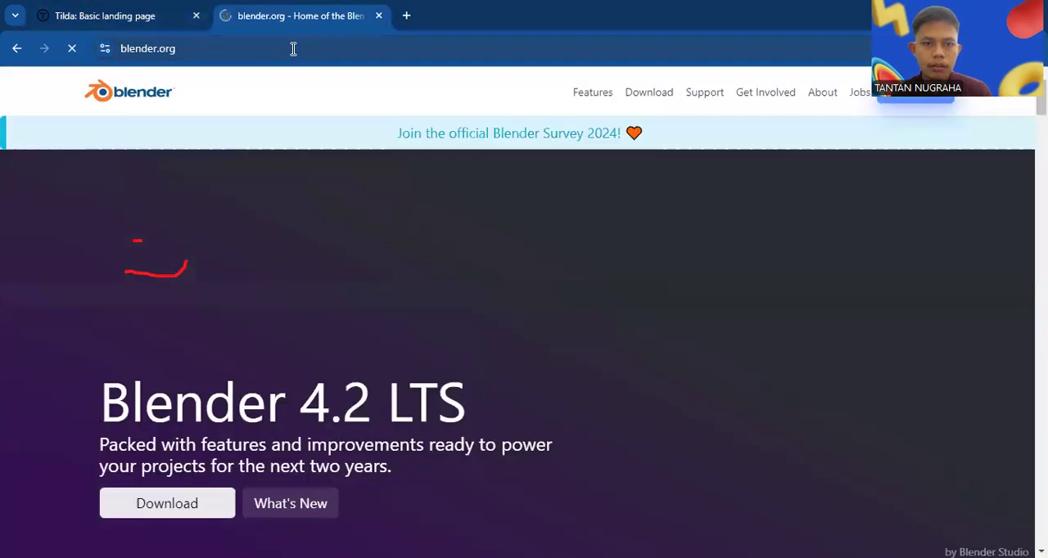
Copy the Blender website's full address and return to the Tilda page editor.
left_click(291, 48)
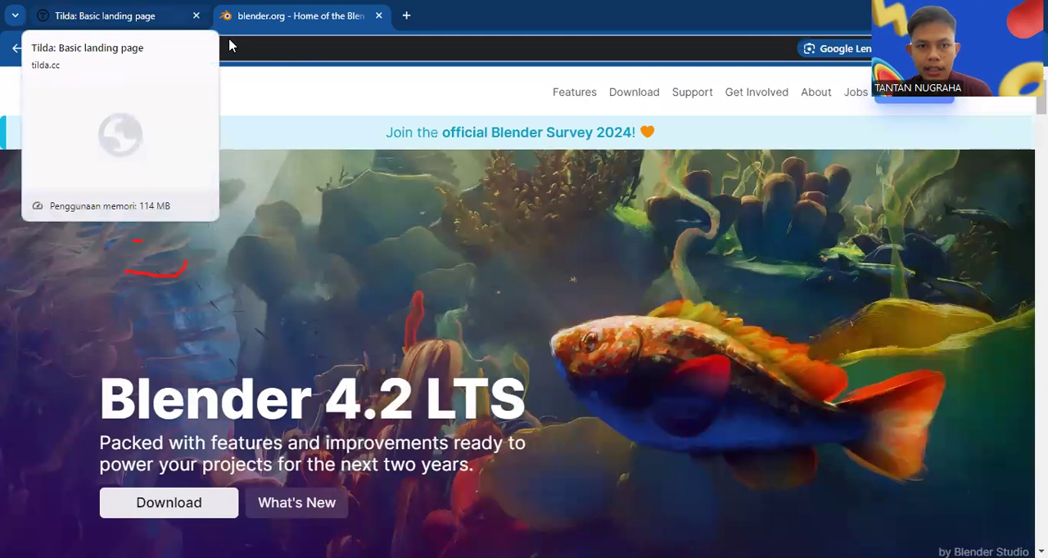
left_click(317, 55)
key("ctrl+a")
key("ctrl+c")
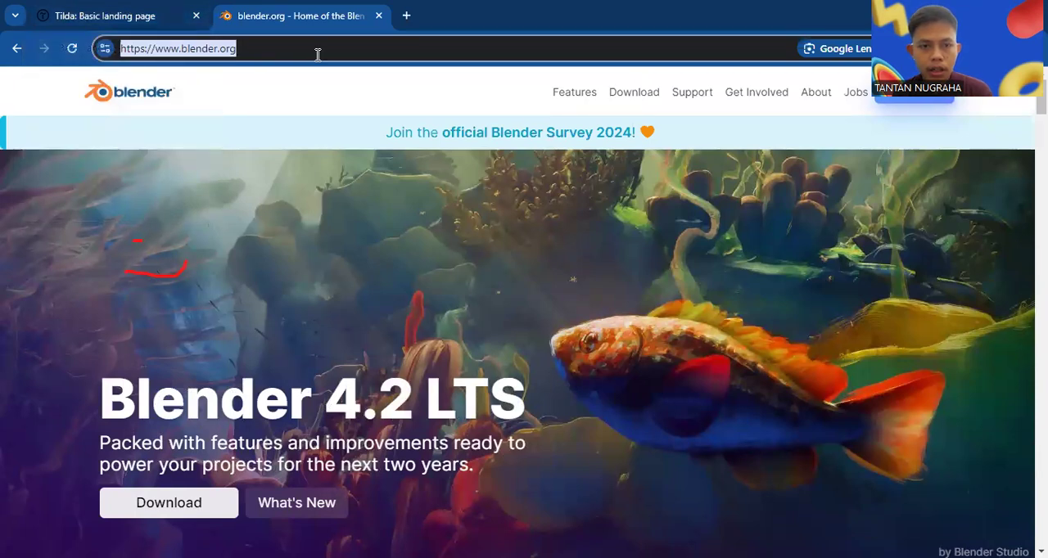
left_click(71, 23)
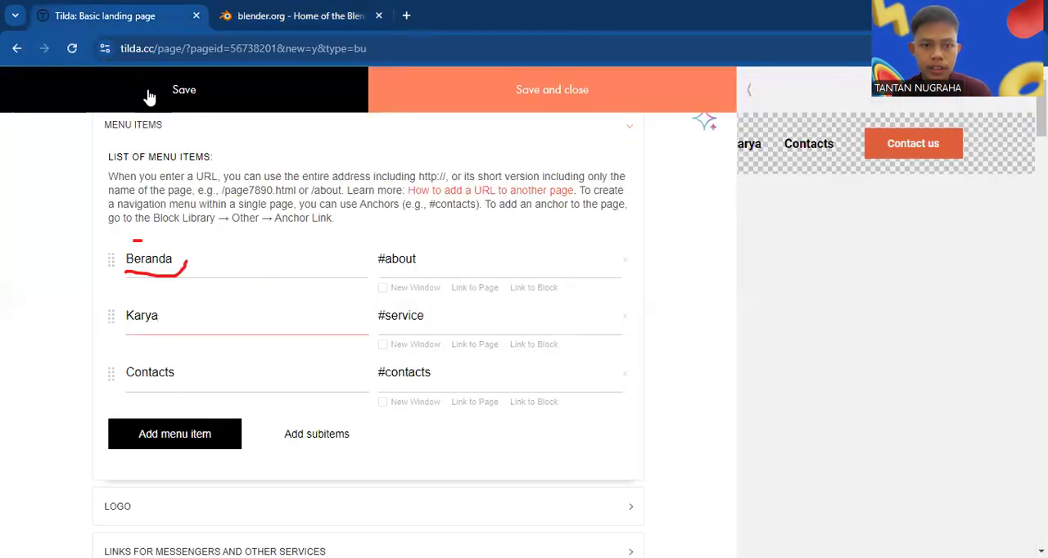
Rename the Contacts menu item as "Blender".
left_click(262, 373)
key("BackSpace")
key("BackSpace")
key("BackSpace")
key("BackSpace")
key("BackSpace")
key("BackSpace")
key("BackSpace")
type("Ble")
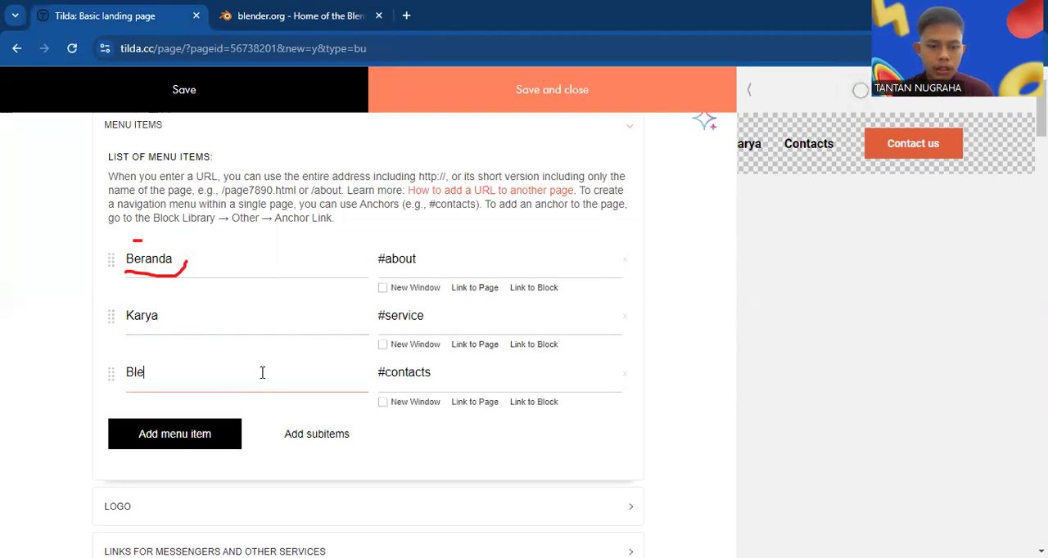
type("nd")
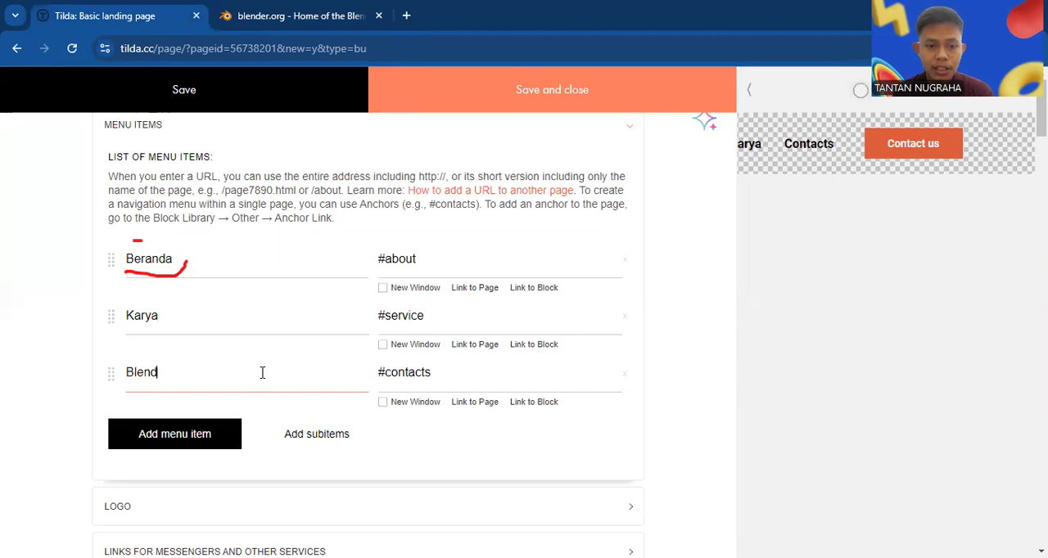
type("er")
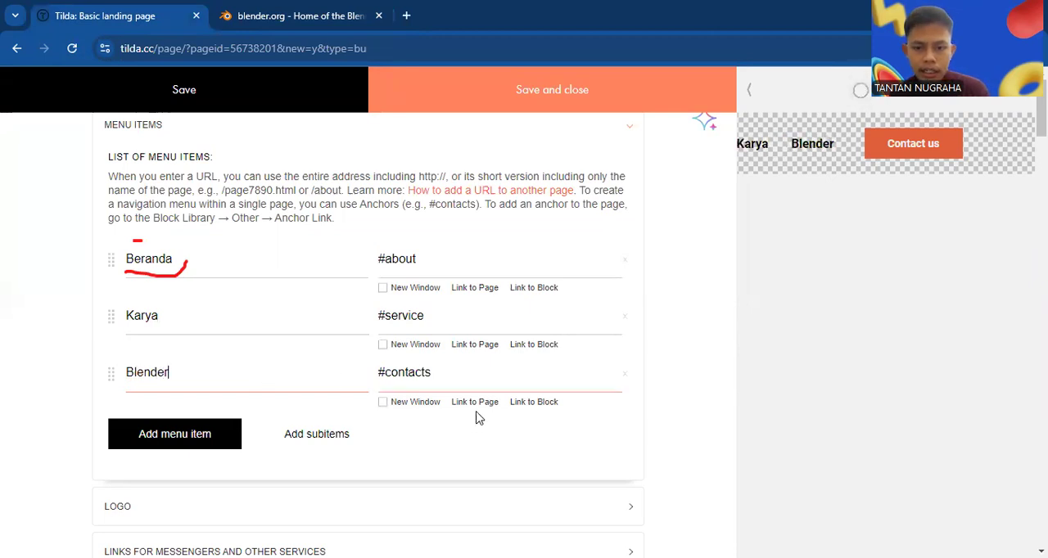
left_click(477, 405)
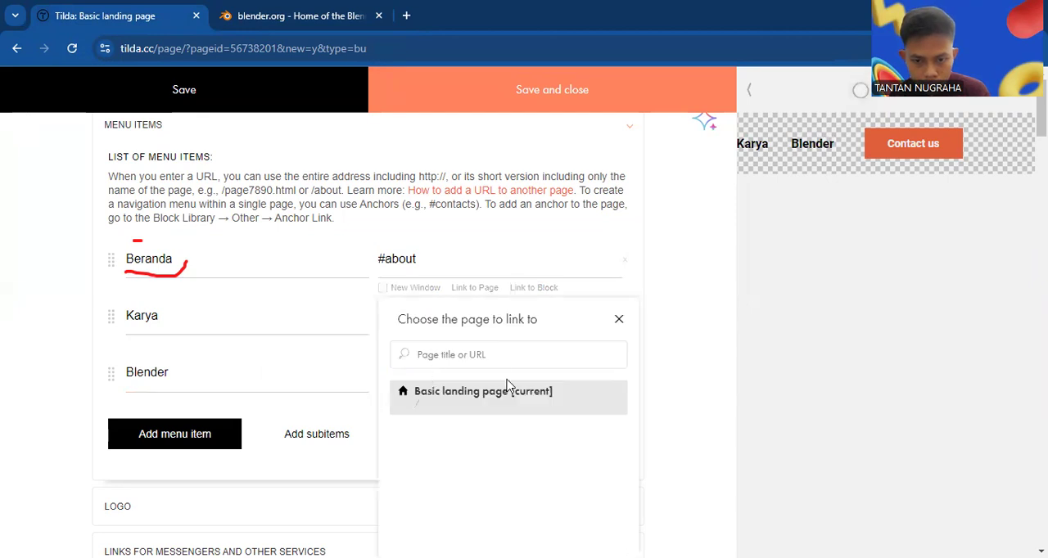
key("ctrl+v")
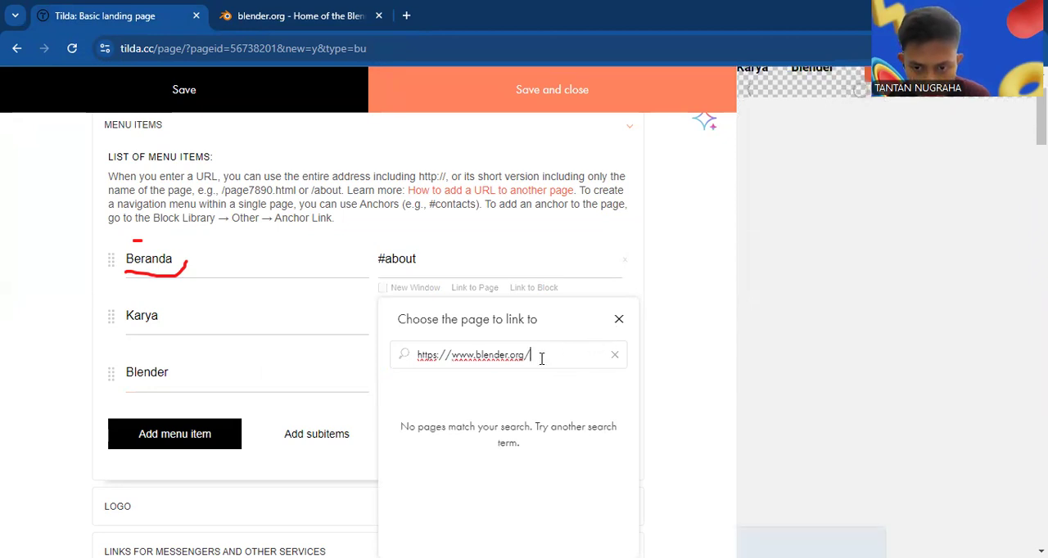
left_click(617, 320)
left_click(477, 402)
key("ctrl+v")
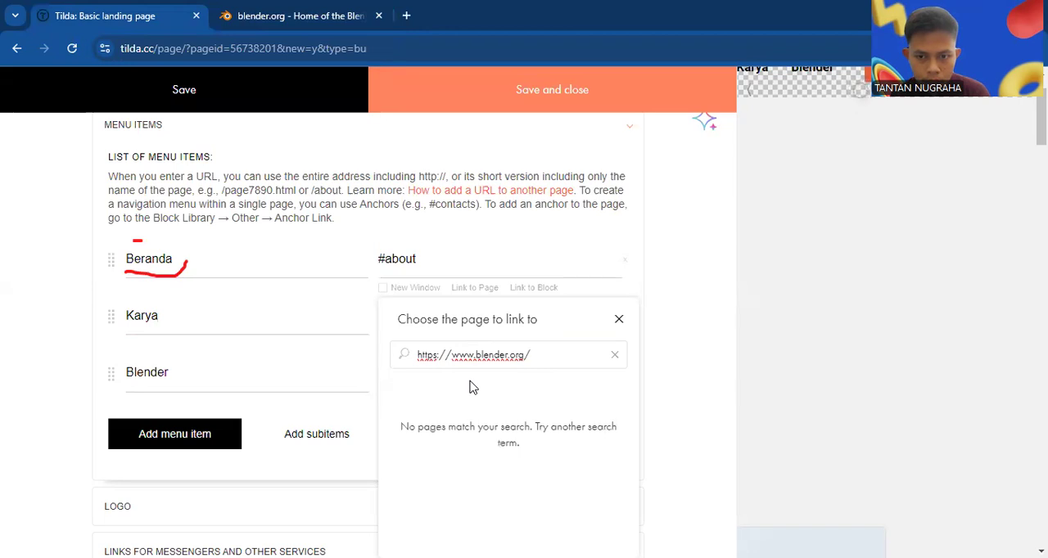
left_click(618, 319)
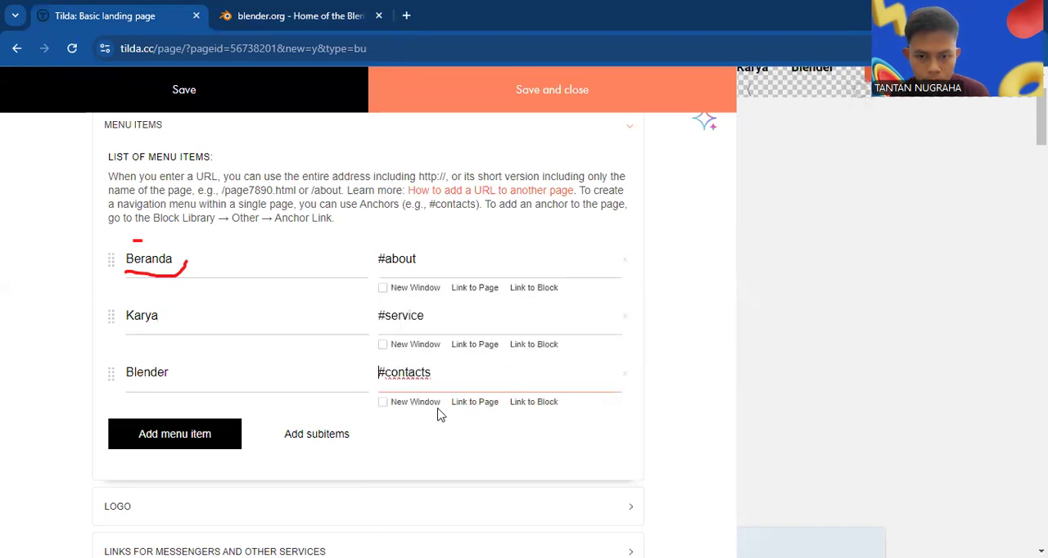
left_click(534, 402)
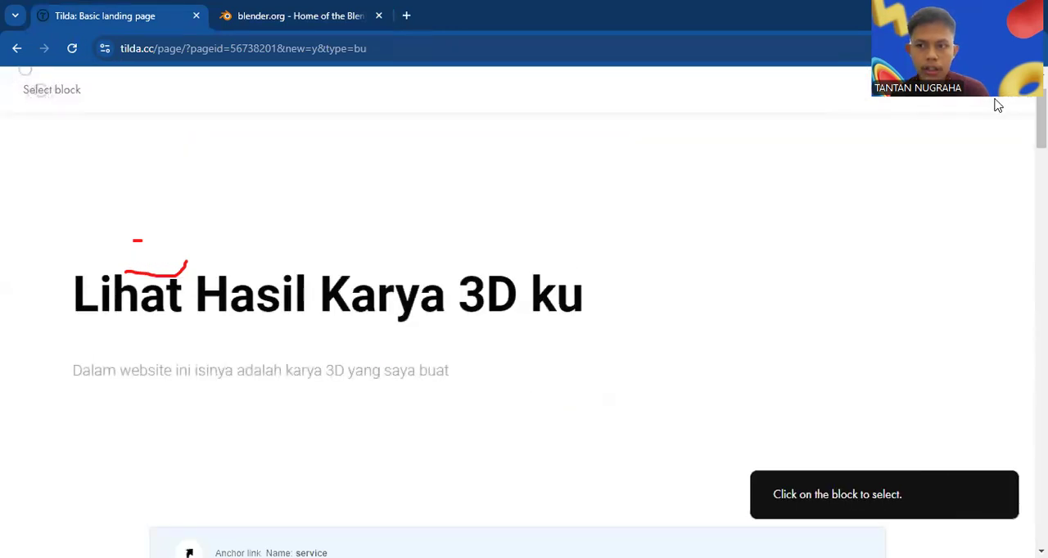
left_click(37, 89)
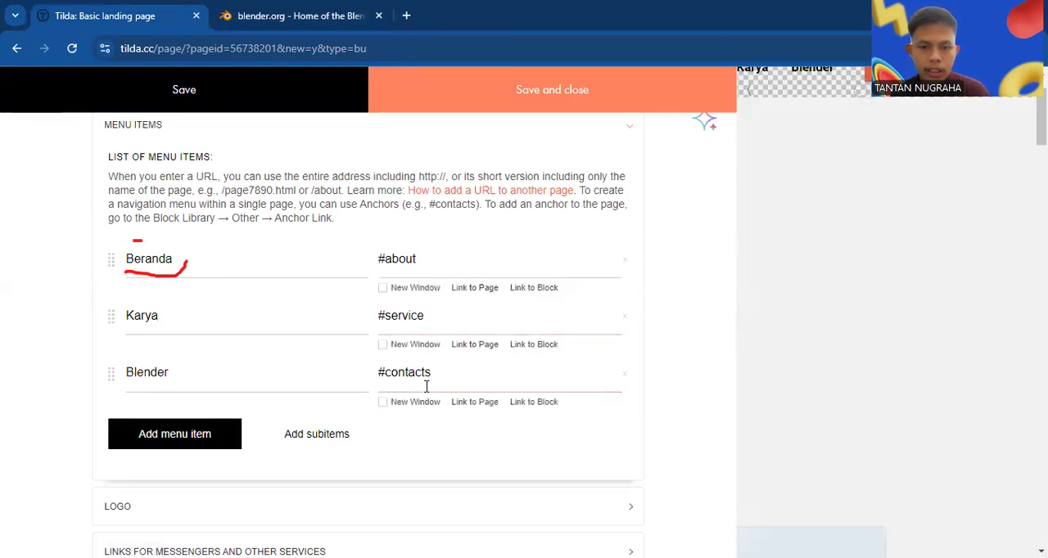
left_click(401, 415)
left_click(406, 380)
key("ctrl+a")
key("ctrl+v")
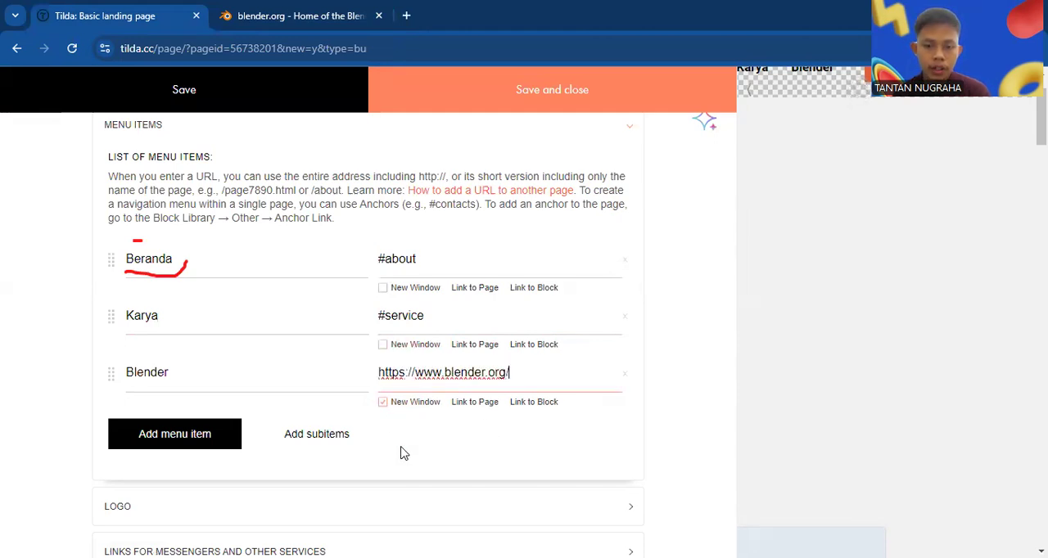
Open the header menu block's logo settings and start uploading a file for the logo image.
scroll(460, 419, "down", 2)
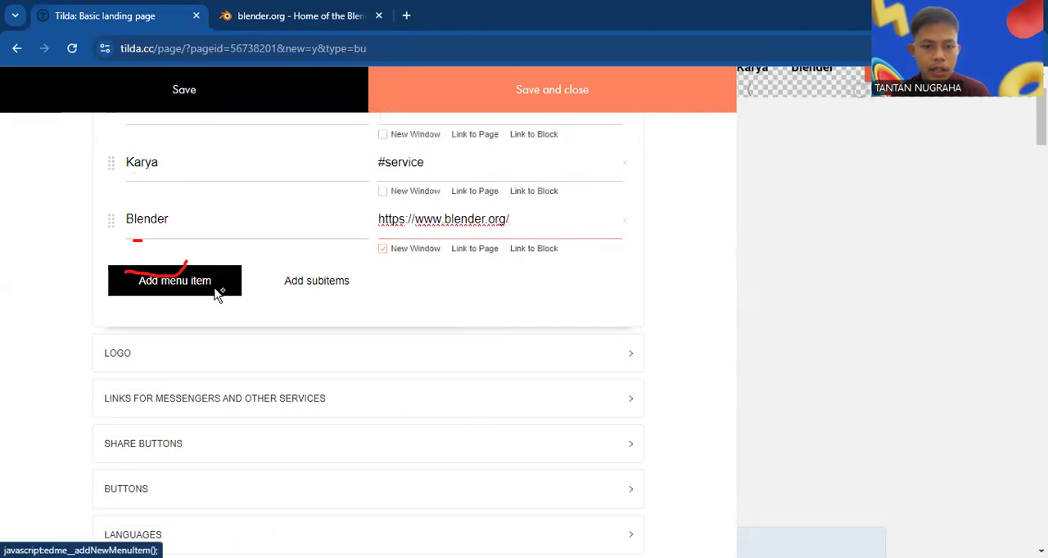
left_click(224, 350)
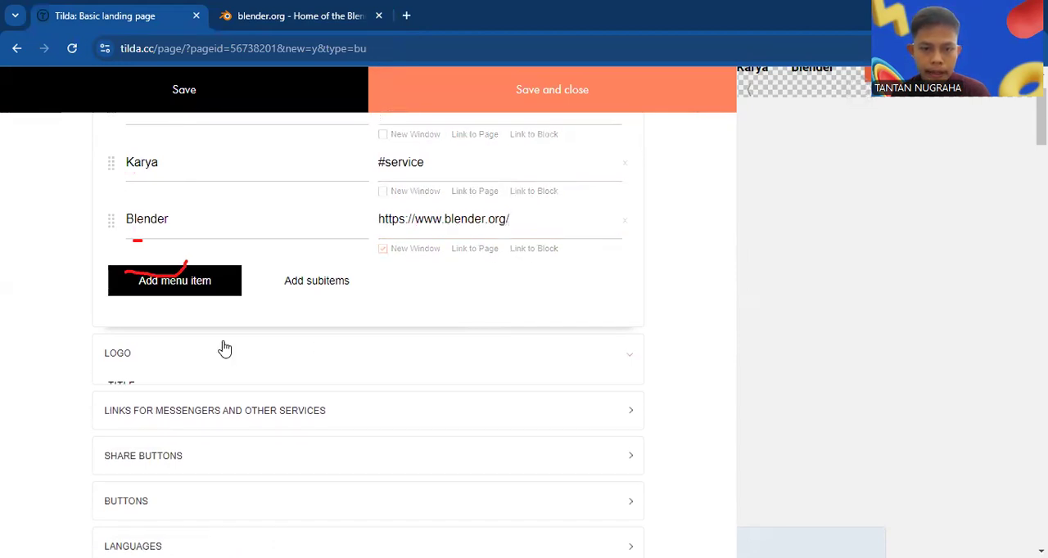
scroll(356, 379, "down", 2)
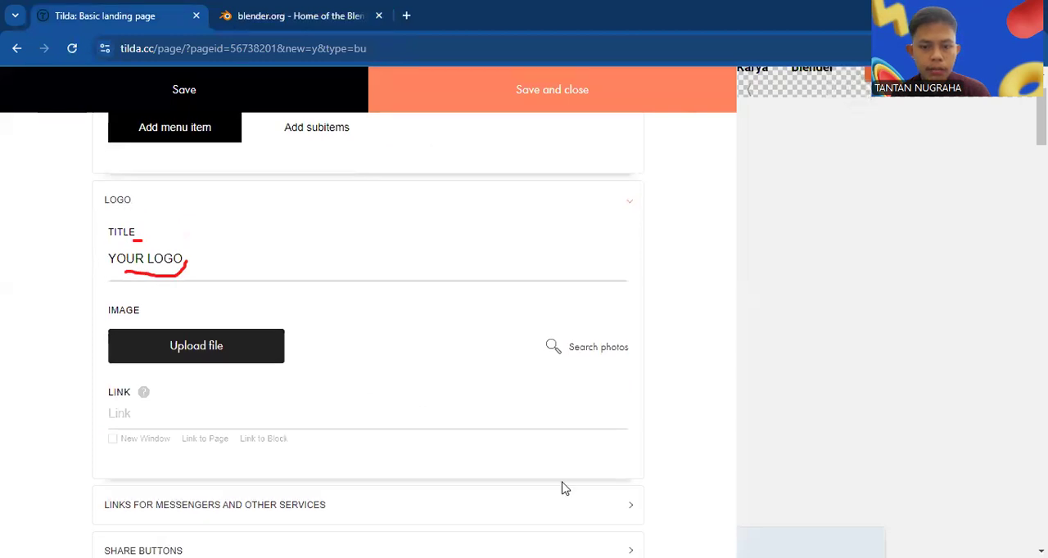
left_click_drag(131, 390, 108, 326)
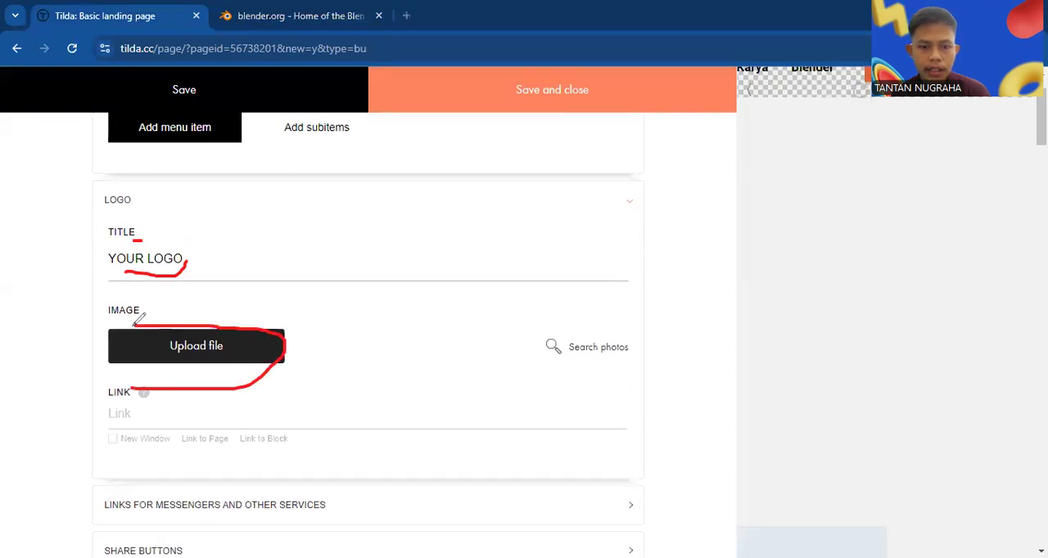
left_click(174, 353)
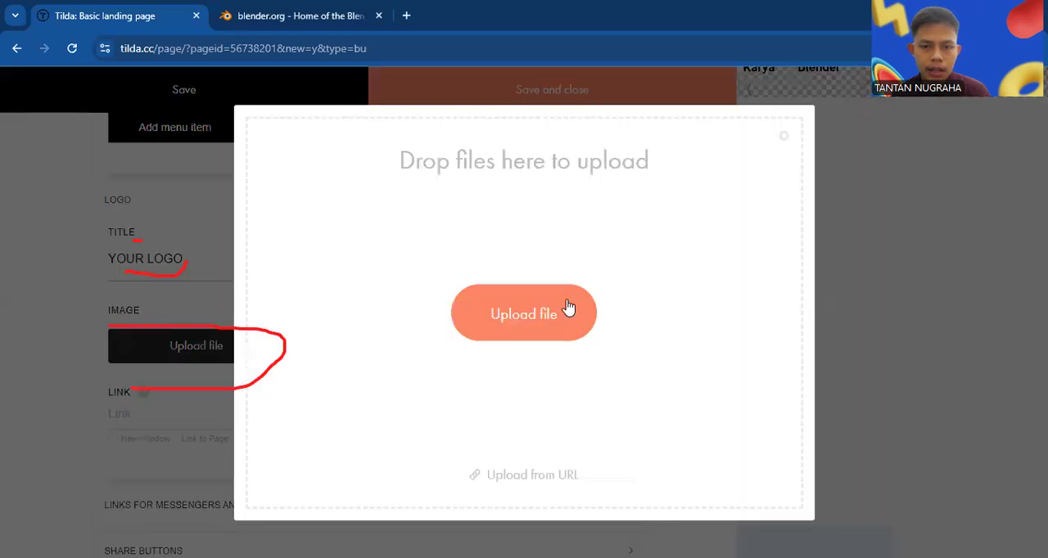
left_click(567, 301)
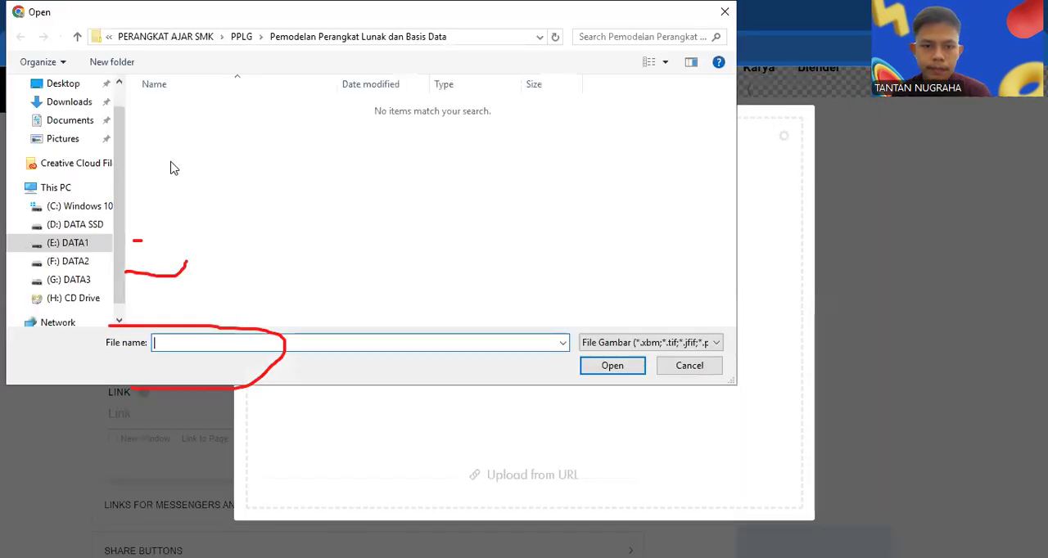
Look through the Downloads folder for an image suitable as the logo.
left_click(69, 102)
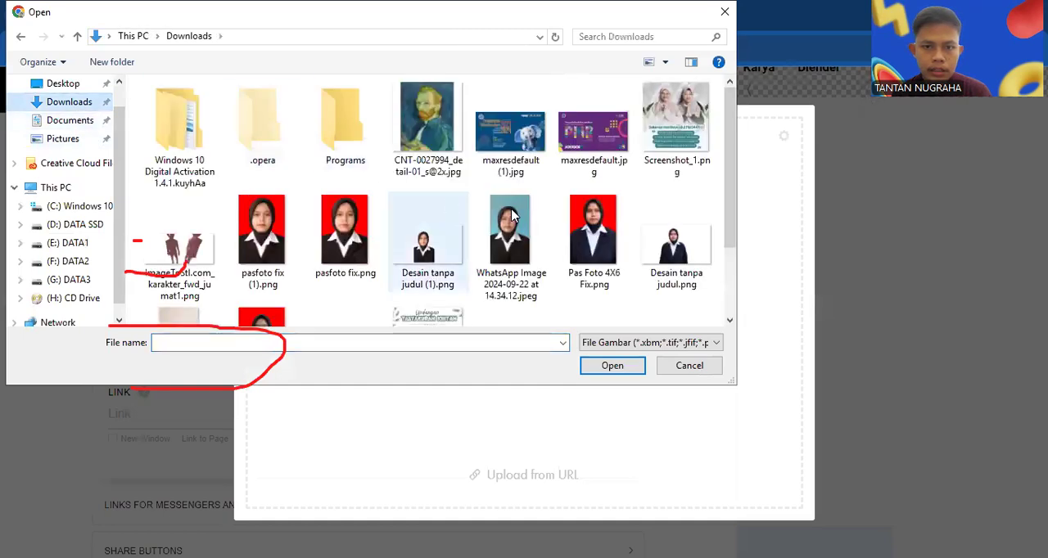
scroll(551, 232, "down", 1)
scroll(551, 231, "up", 1)
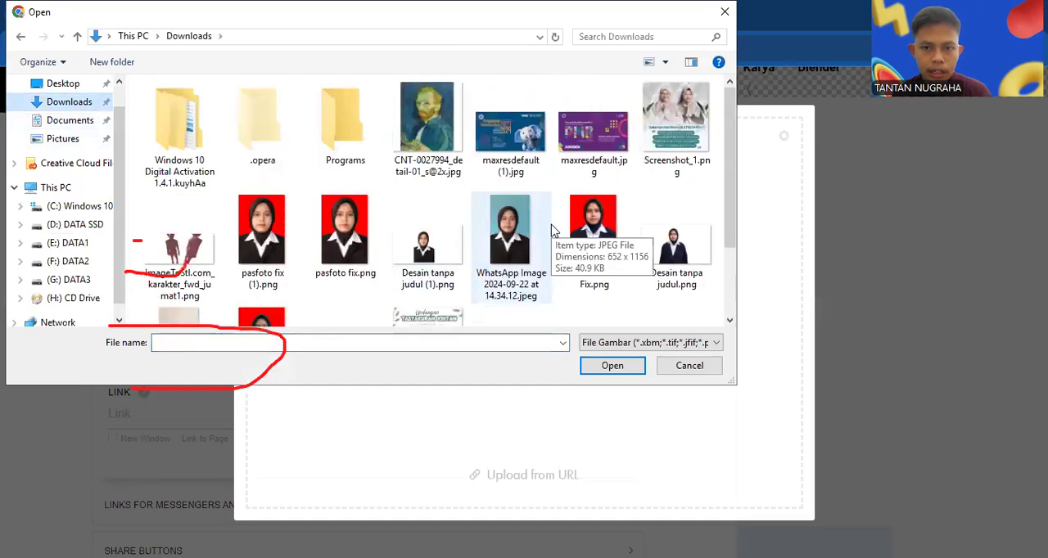
Open the 00-UPI-KULIAH folder on the DATA1 drive and look through its subfolders for the 3D work.
left_click(70, 244)
double_click(197, 147)
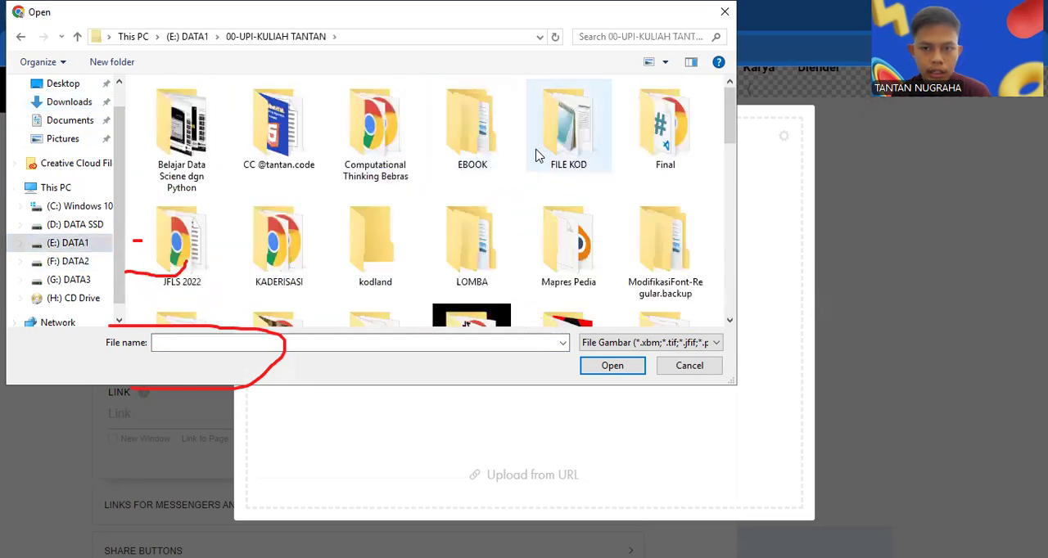
scroll(517, 245, "down", 2)
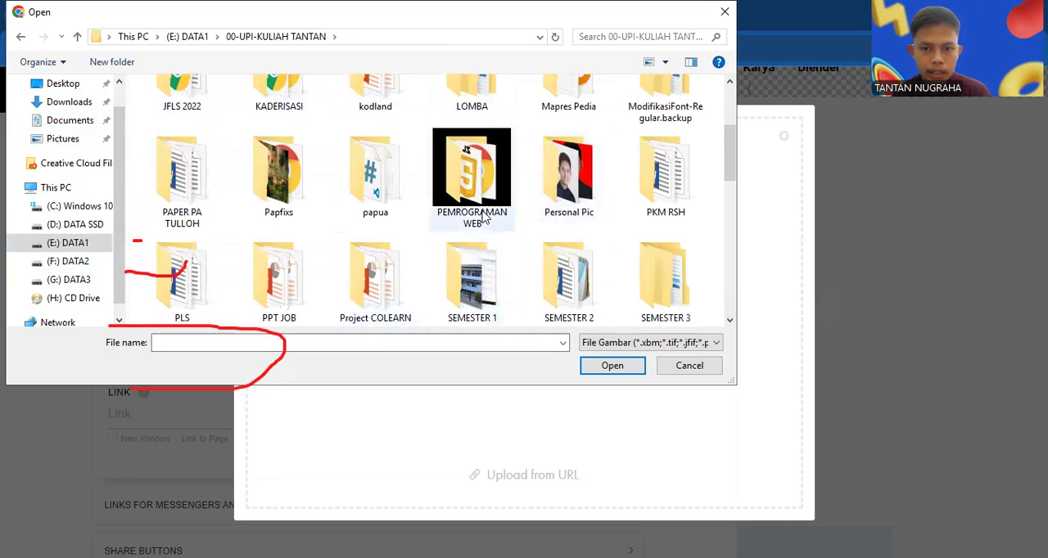
scroll(481, 221, "down", 3)
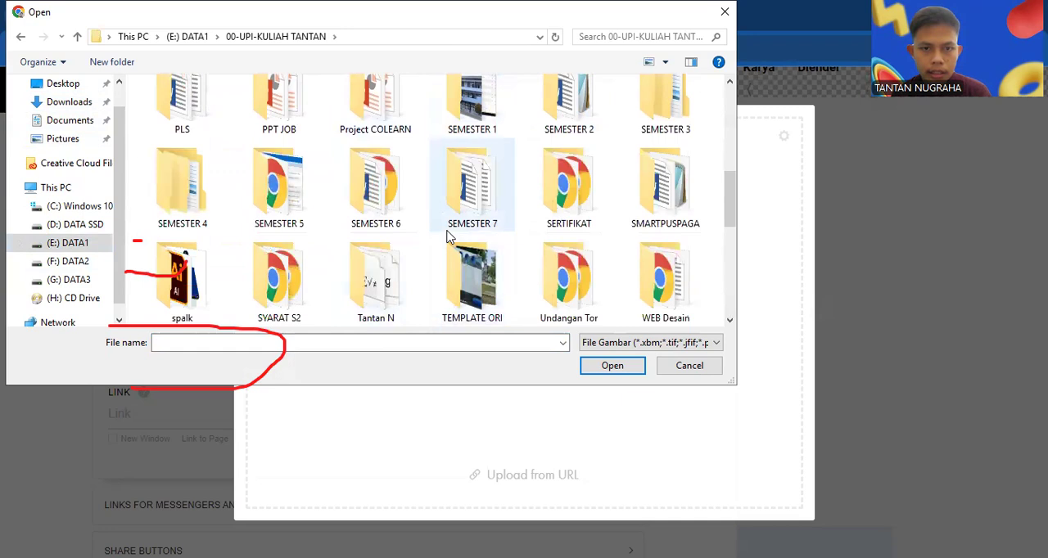
scroll(442, 242, "down", 2)
scroll(448, 238, "up", 5)
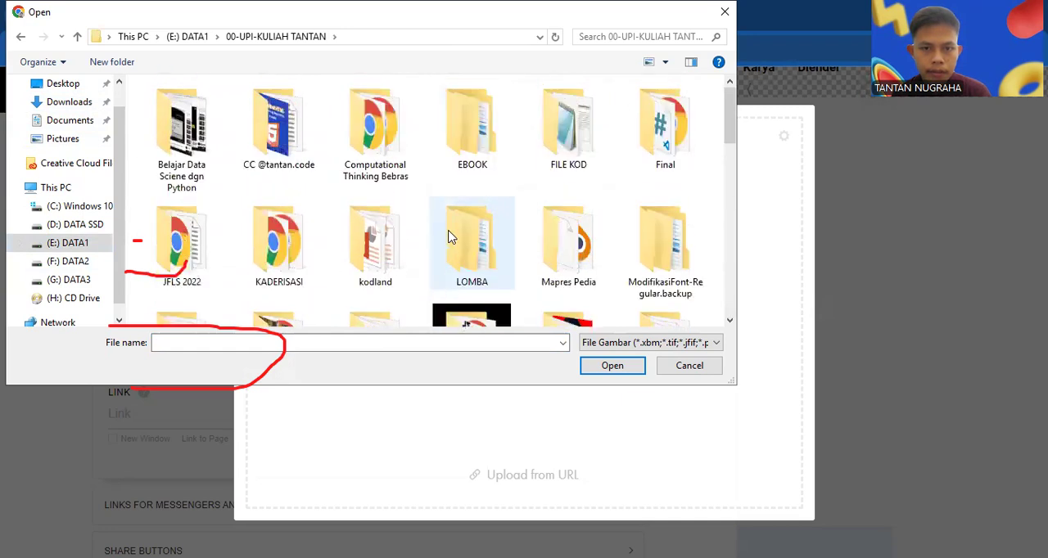
scroll(486, 237, "down", 2)
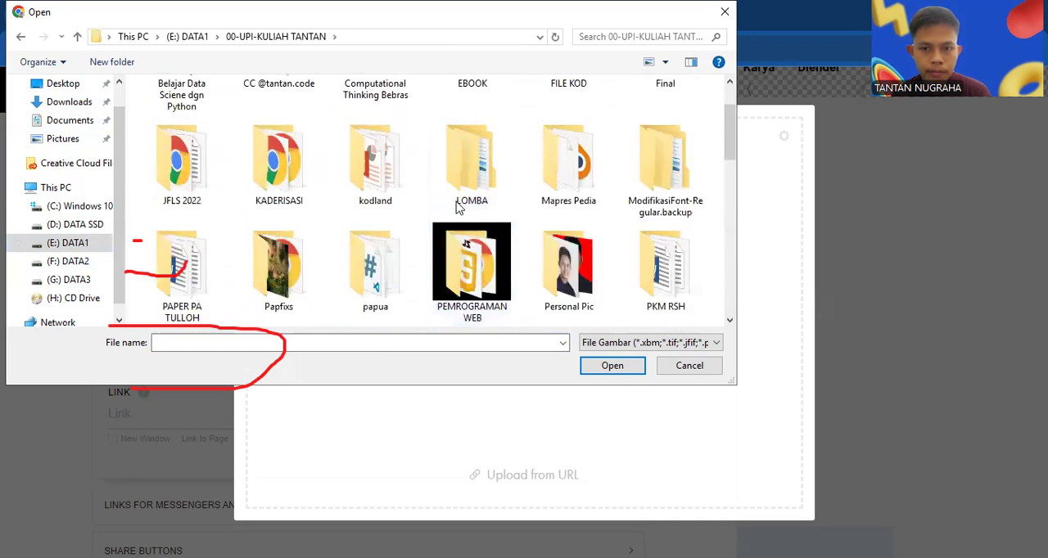
Upload 0001.png from the Render folder inside kodland as the logo image.
double_click(409, 192)
scroll(491, 229, "down", 2)
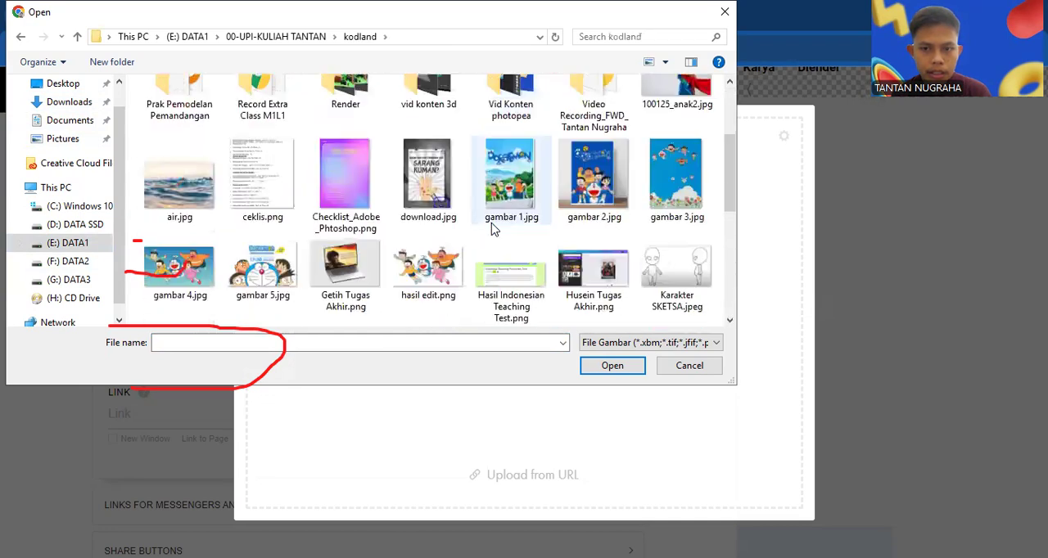
scroll(491, 223, "up", 2)
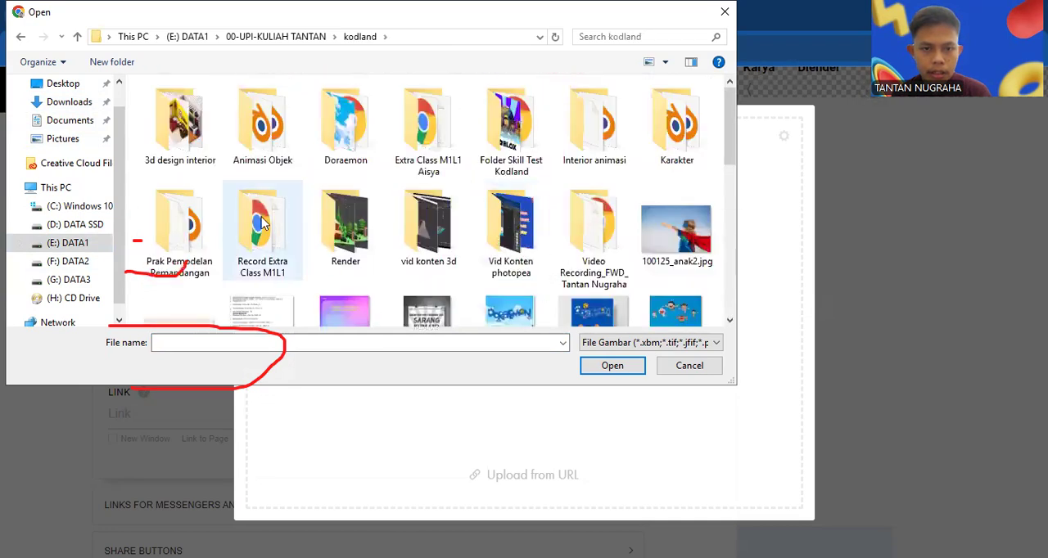
double_click(319, 222)
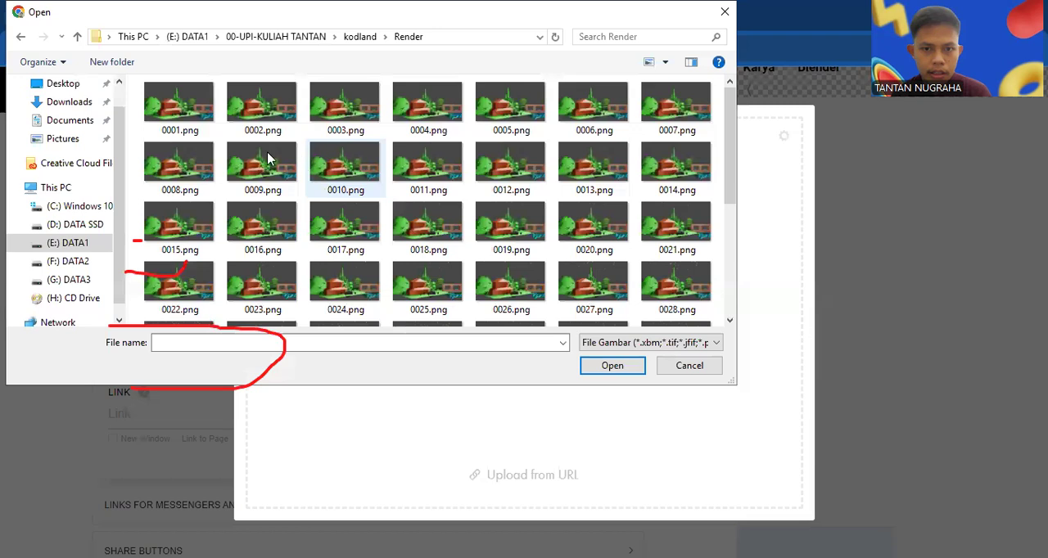
left_click(182, 105)
left_click(589, 373)
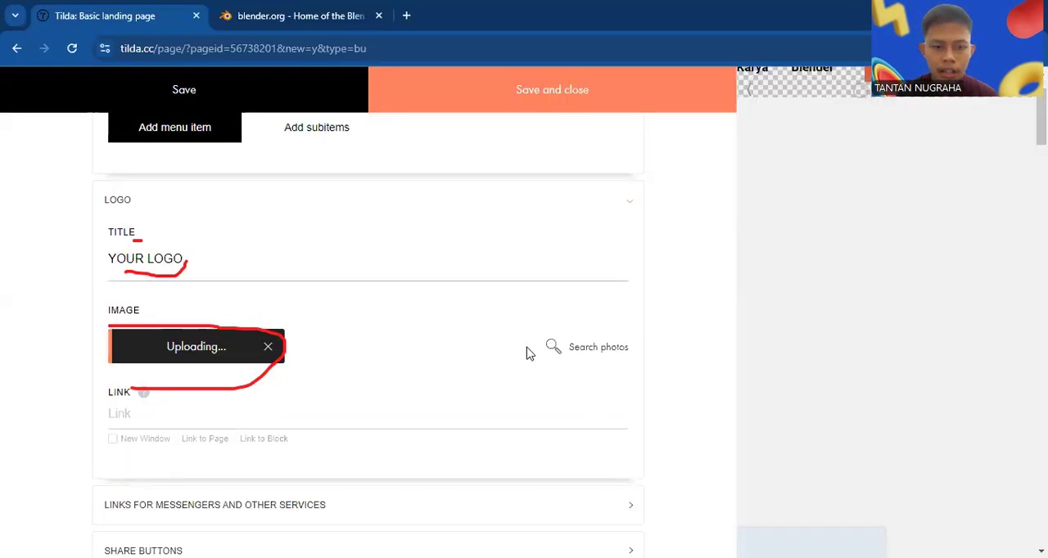
scroll(529, 353, "down", 2)
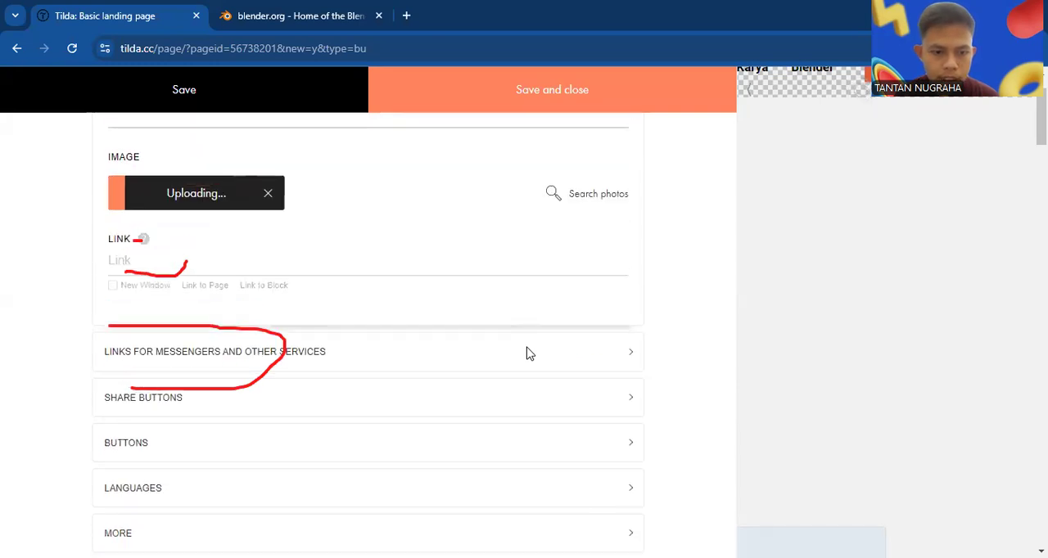
scroll(528, 353, "down", 1)
scroll(529, 353, "up", 3)
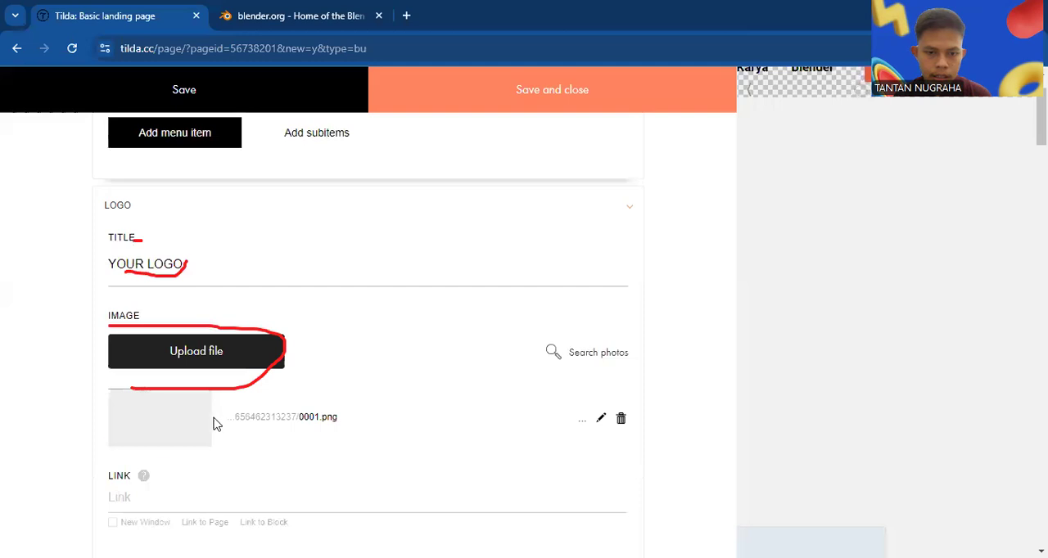
scroll(478, 419, "down", 3)
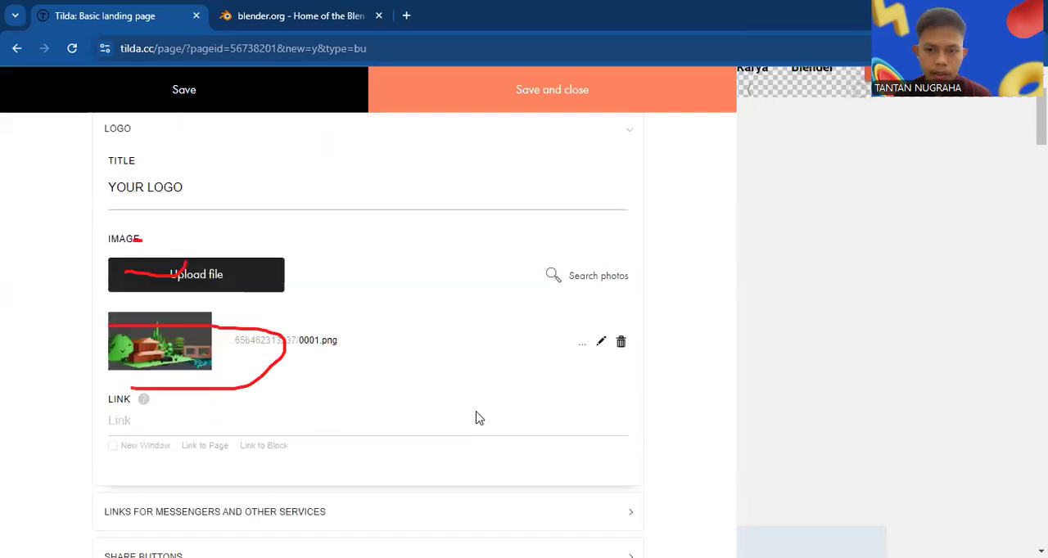
scroll(478, 419, "up", 3)
scroll(477, 420, "down", 1)
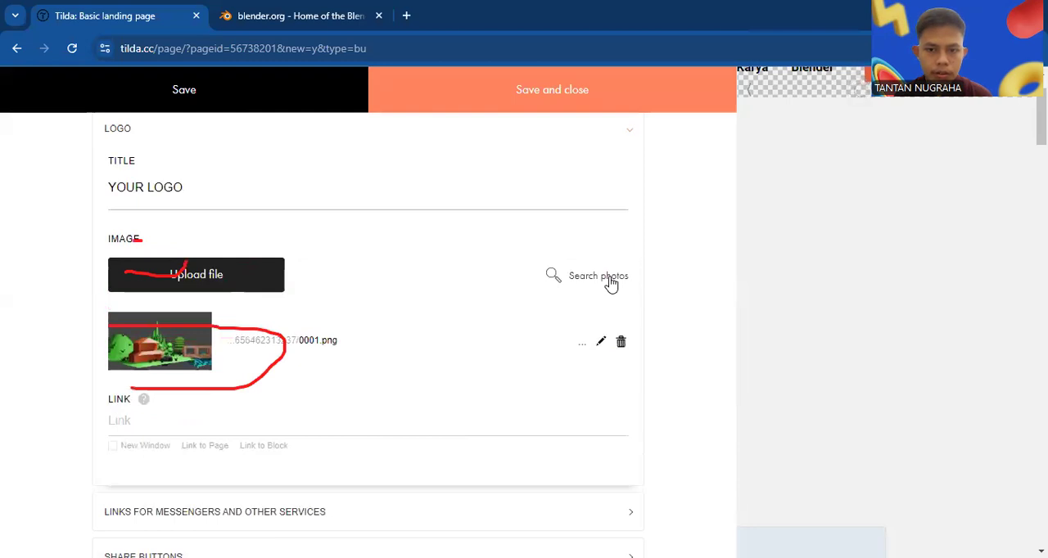
Browse the Image Resources list offered by the logo's photo search, and return to the menu block's content.
left_click(546, 279)
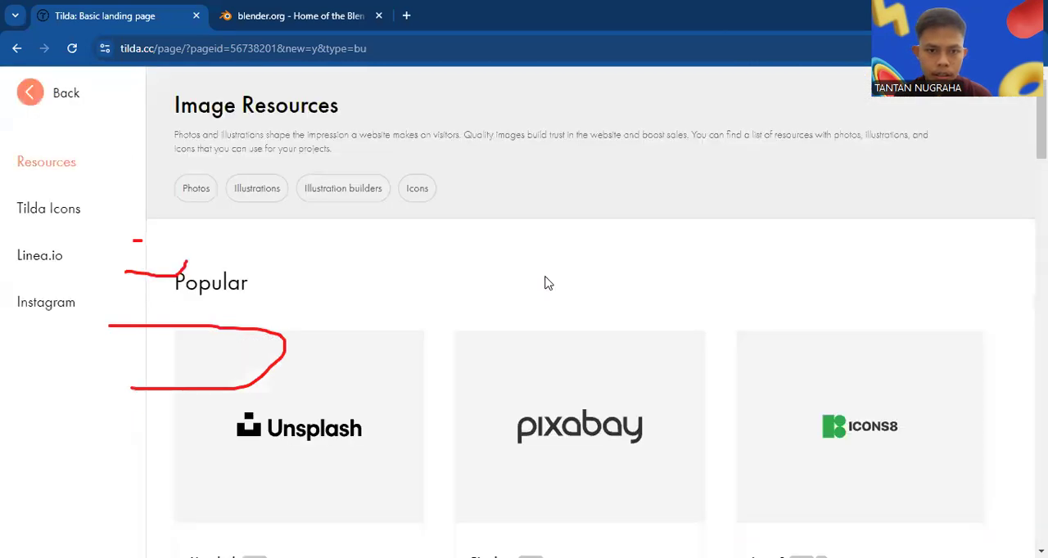
scroll(558, 329, "down", 4)
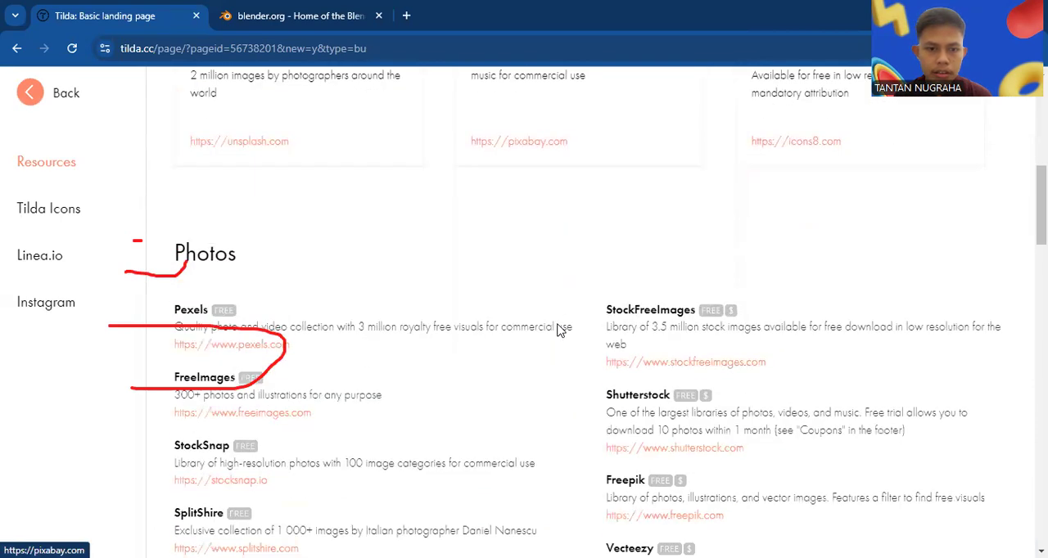
scroll(559, 329, "up", 10)
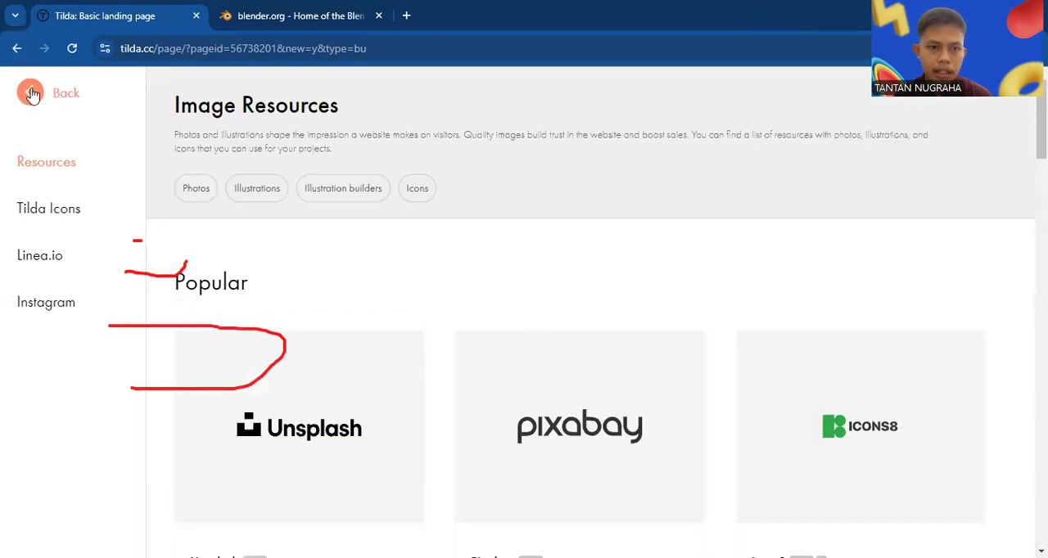
left_click(33, 94)
Review the share buttons, buttons and languages sections of the header menu block's content.
scroll(548, 330, "down", 2)
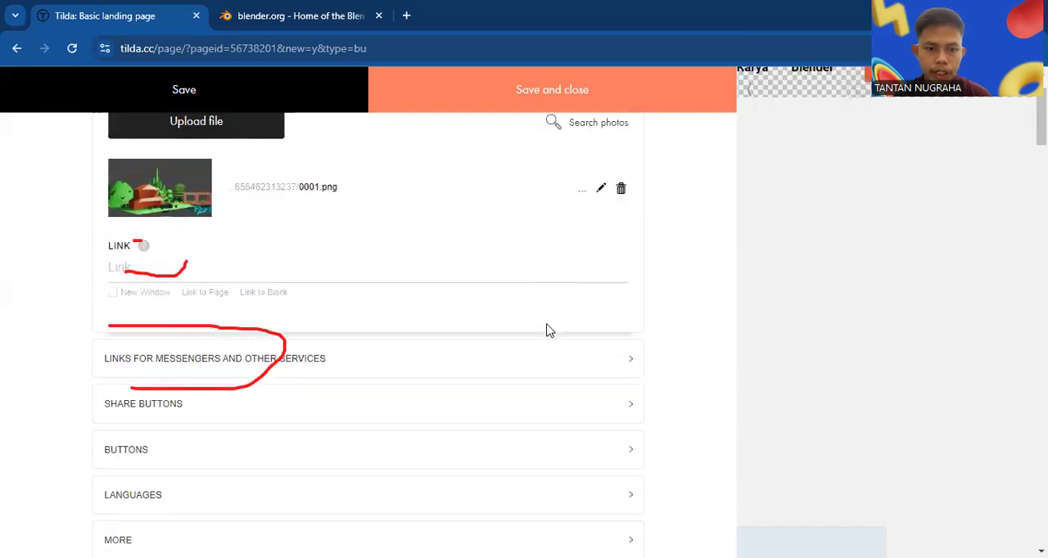
scroll(547, 330, "down", 1)
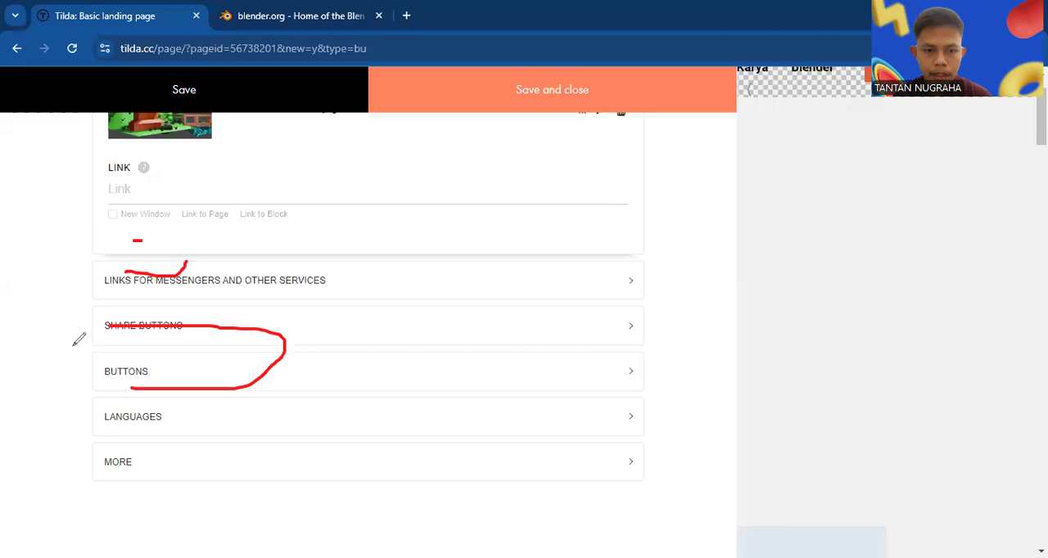
left_click(105, 364)
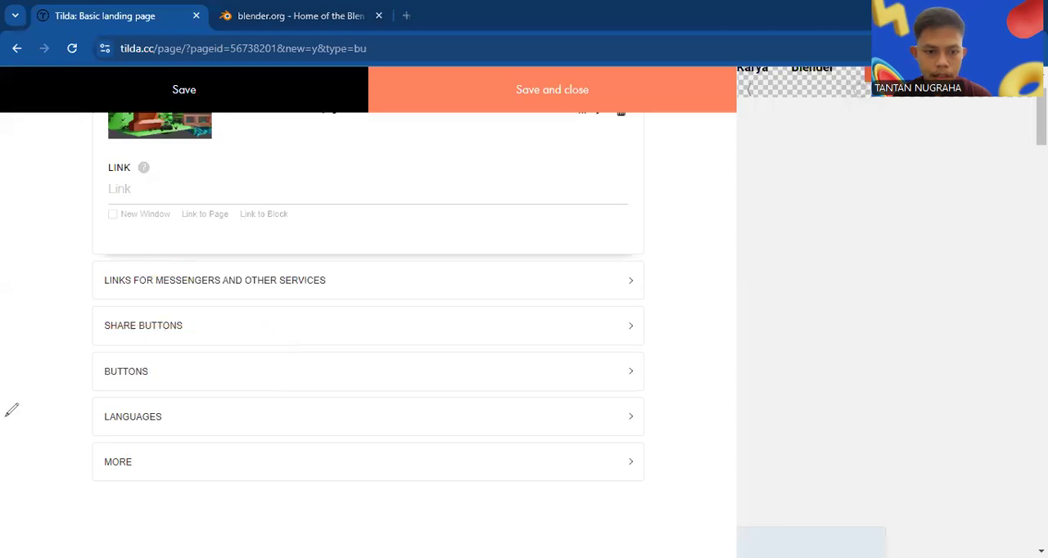
left_click(234, 327)
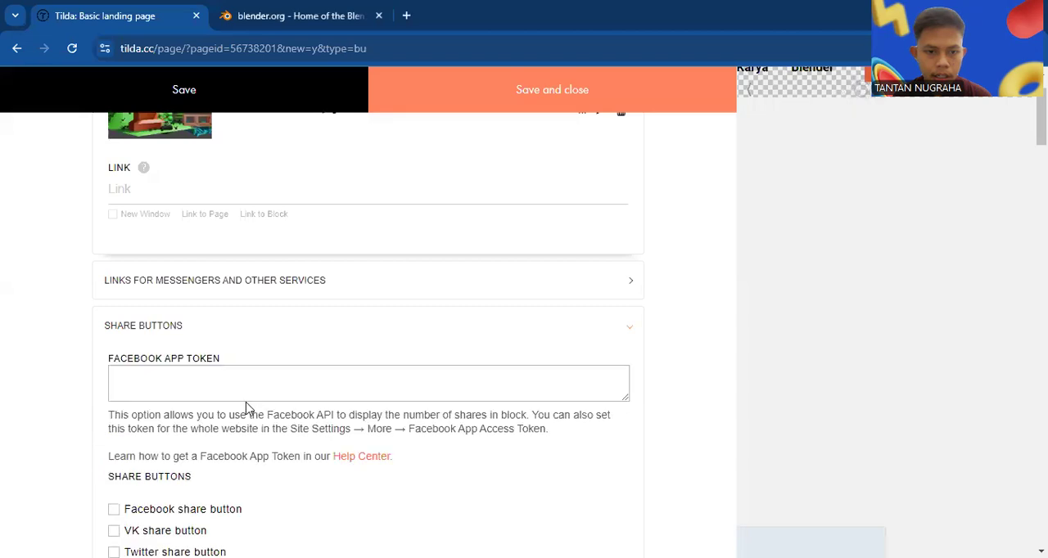
scroll(249, 401, "down", 3)
left_click(251, 393)
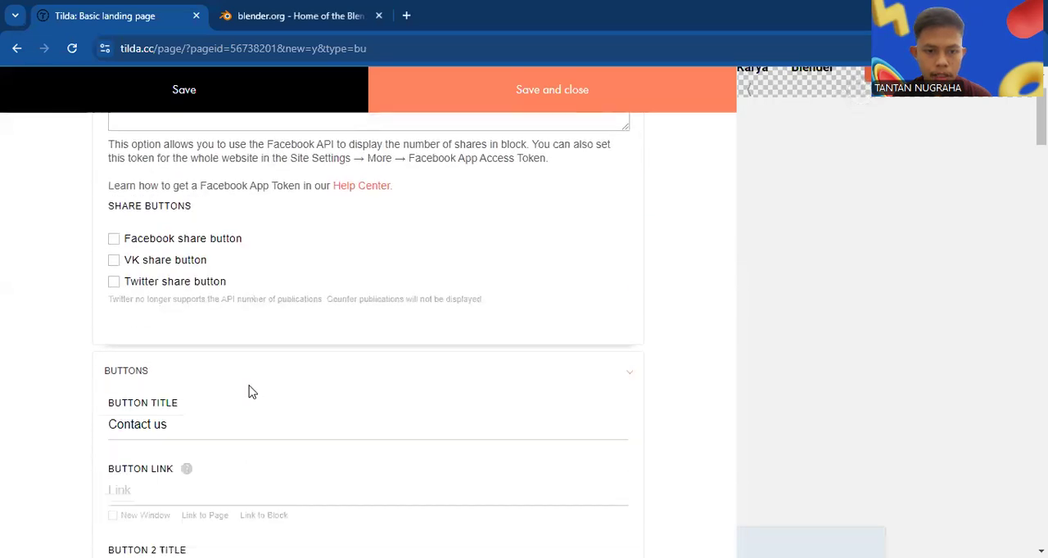
scroll(251, 393, "down", 3)
scroll(251, 393, "down", 1)
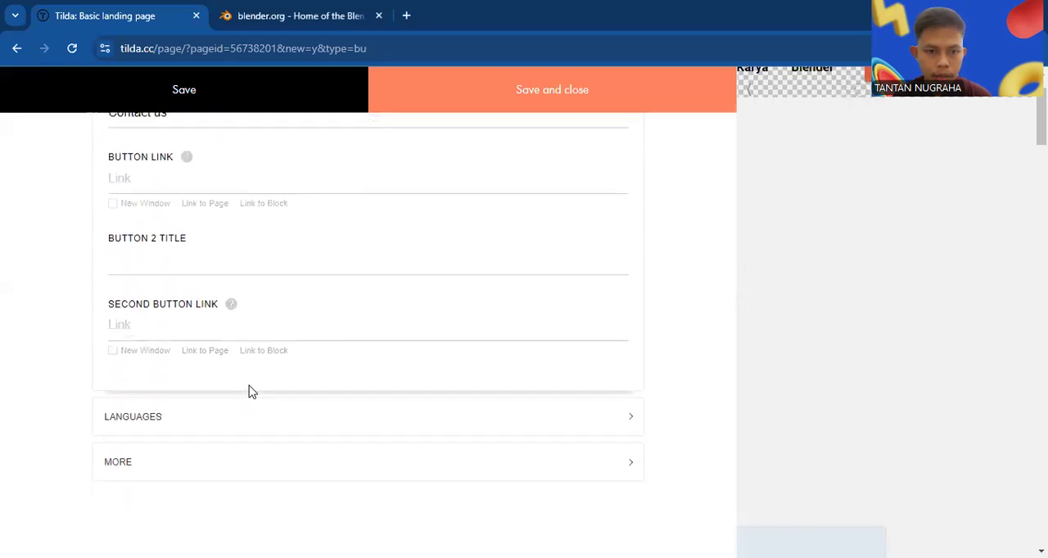
scroll(251, 393, "up", 1)
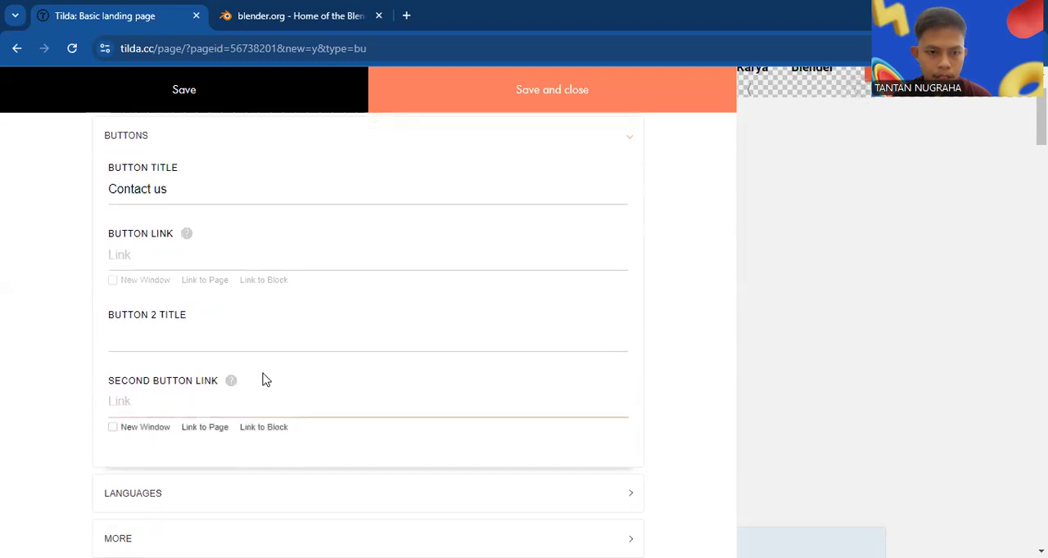
scroll(264, 379, "down", 1)
left_click(141, 432)
scroll(197, 406, "down", 2)
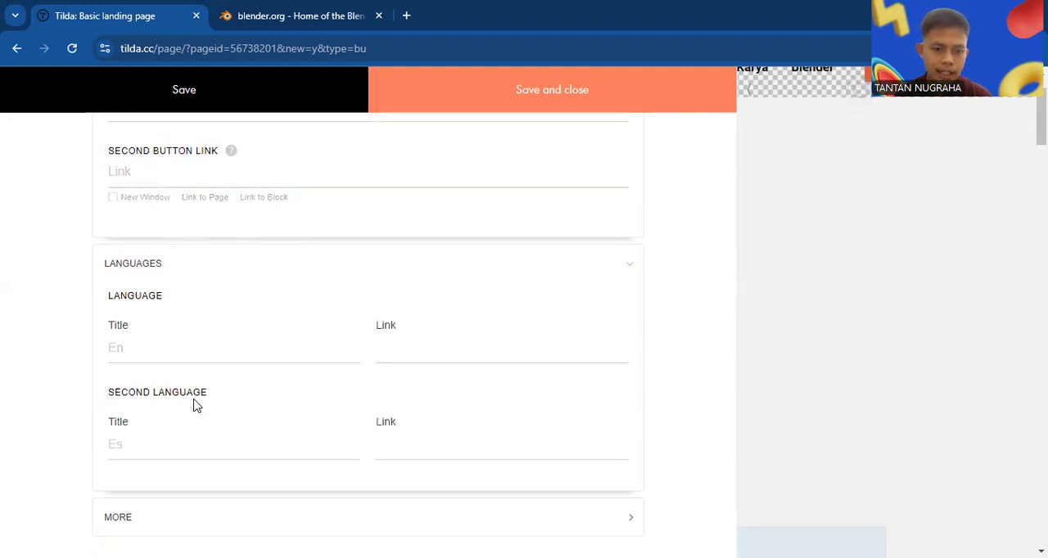
Save and close the header menu block's content, and check the logo in the page header.
left_click(472, 92)
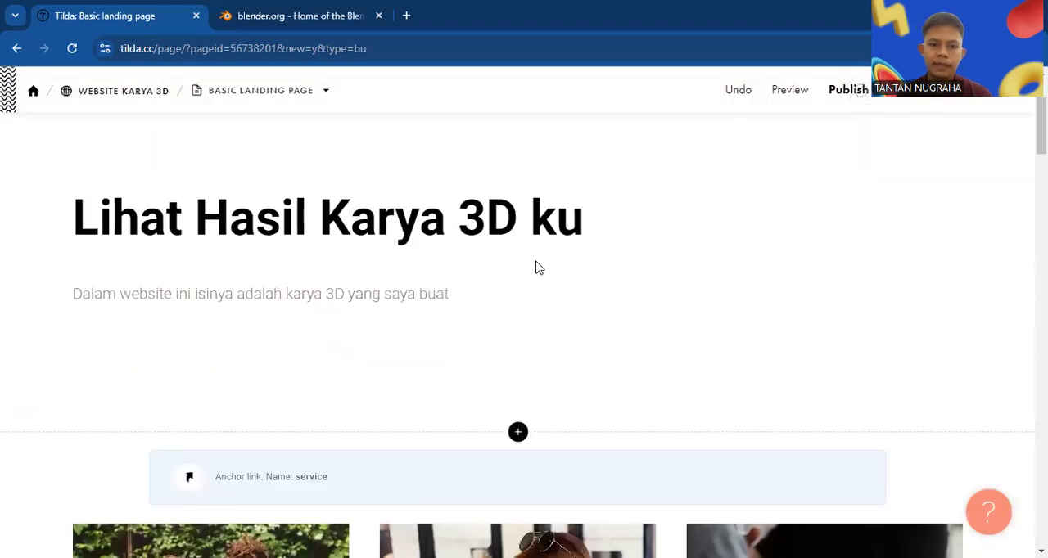
scroll(531, 344, "up", 2)
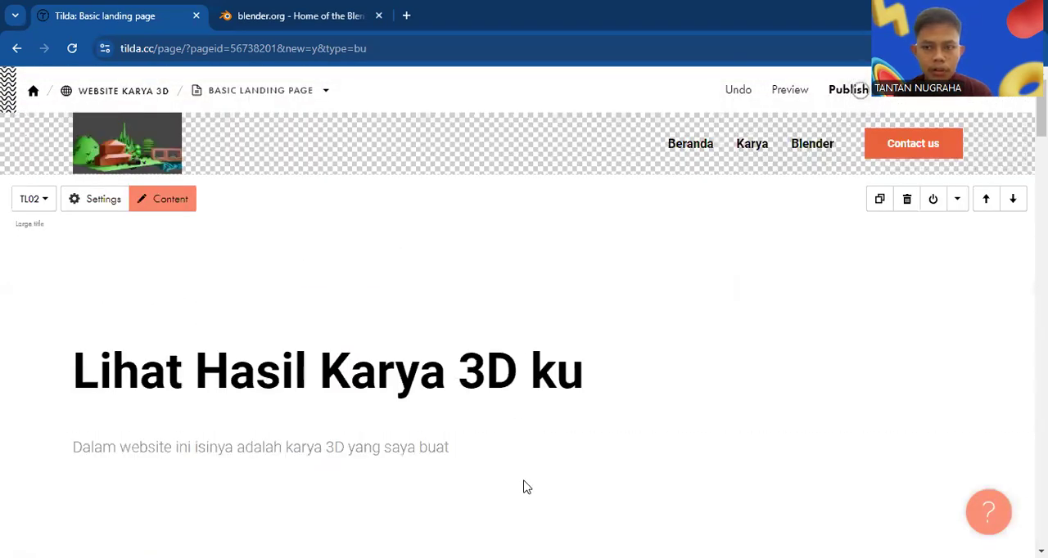
left_click_drag(161, 177, 65, 119)
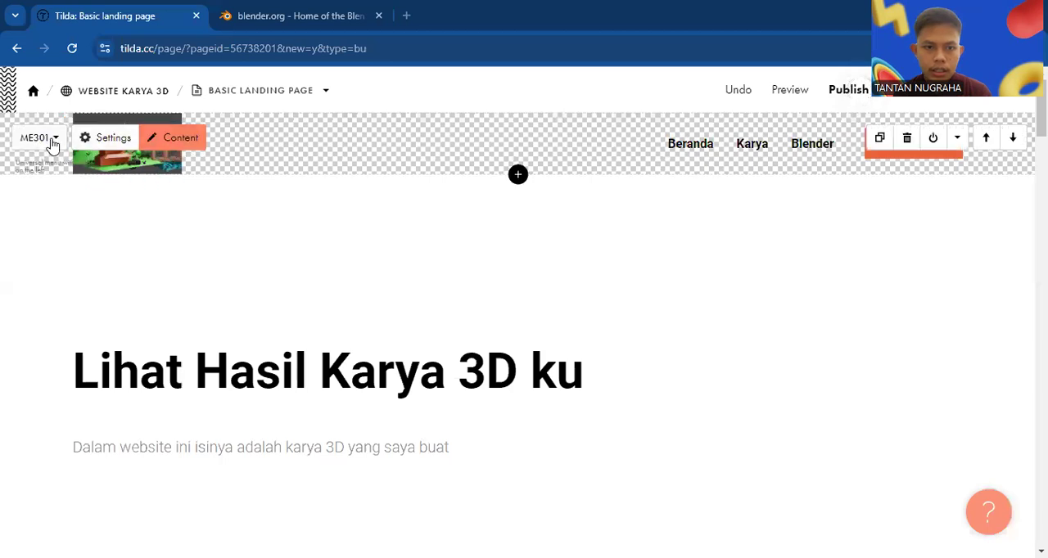
Reopen the header menu block's content, review its menu items, logo, buttons and languages sections, and save it.
left_click(52, 143)
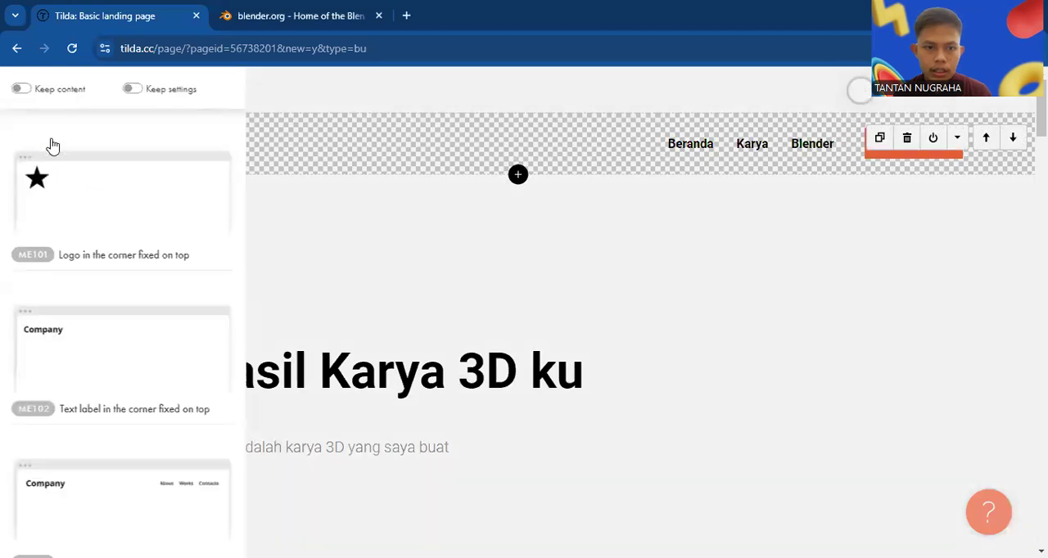
left_click(290, 164)
left_click(183, 144)
scroll(415, 324, "down", 2)
scroll(416, 325, "up", 10)
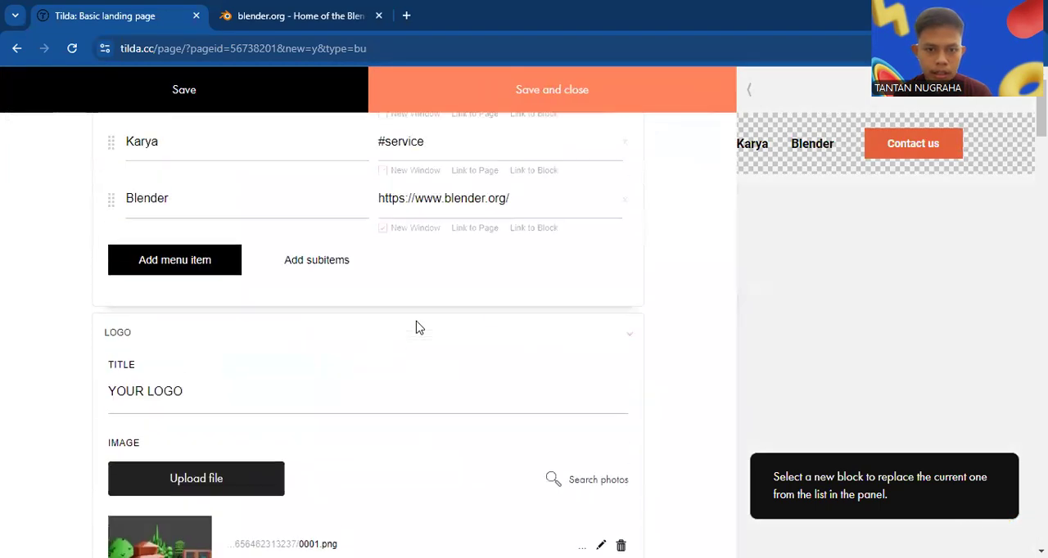
scroll(417, 327, "up", 3)
scroll(417, 323, "down", 12)
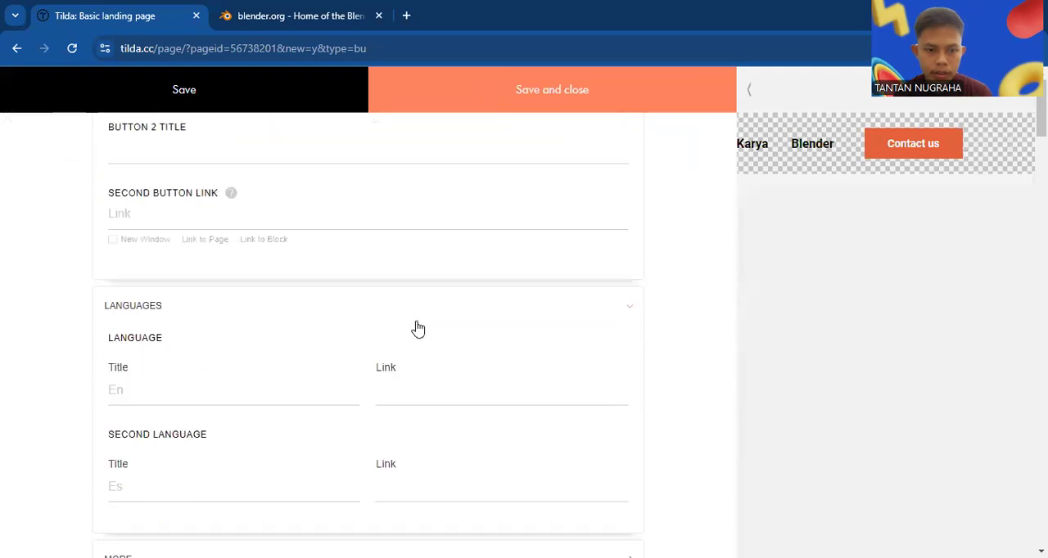
scroll(417, 329, "down", 1)
left_click(308, 97)
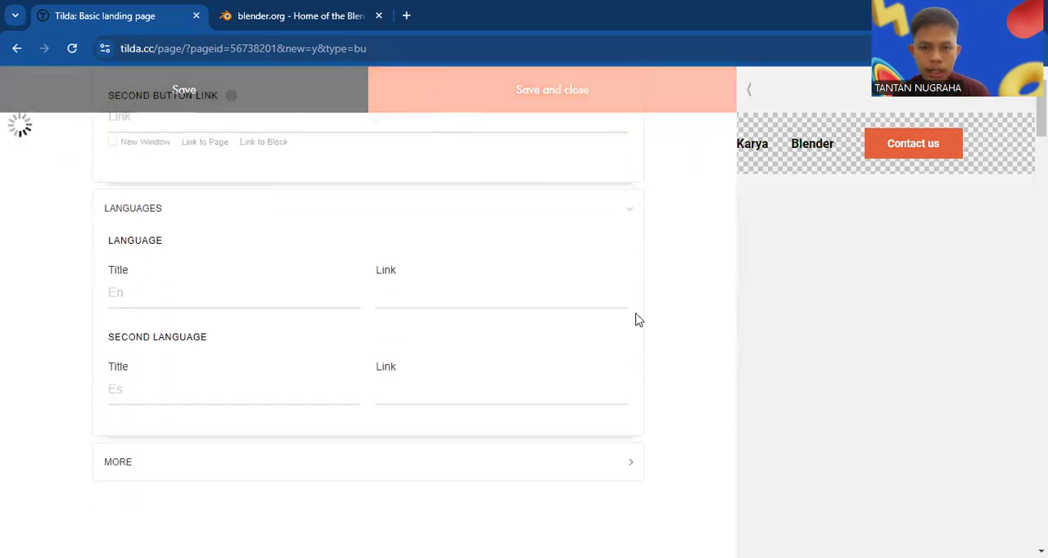
scroll(516, 320, "down", 2)
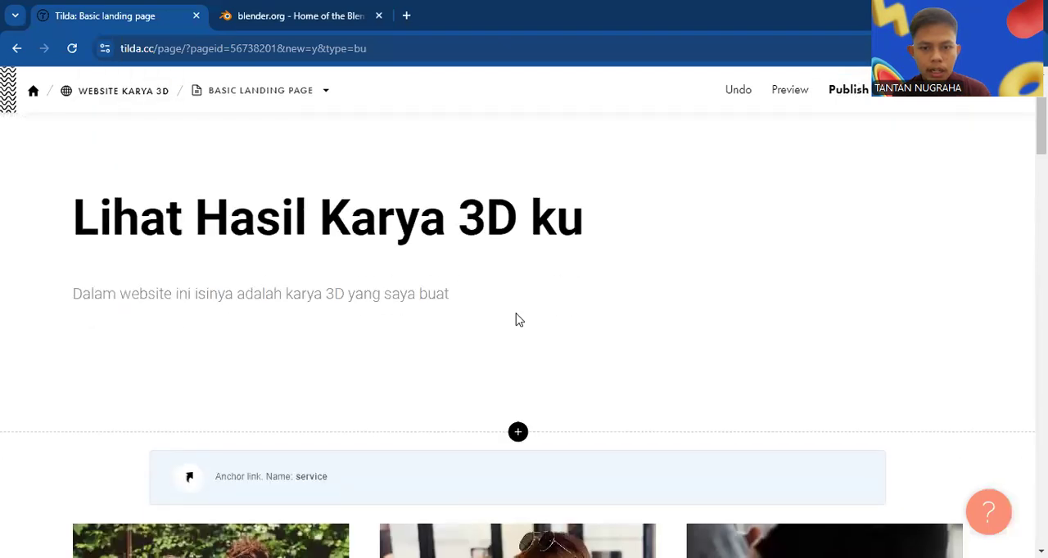
scroll(516, 320, "down", 4)
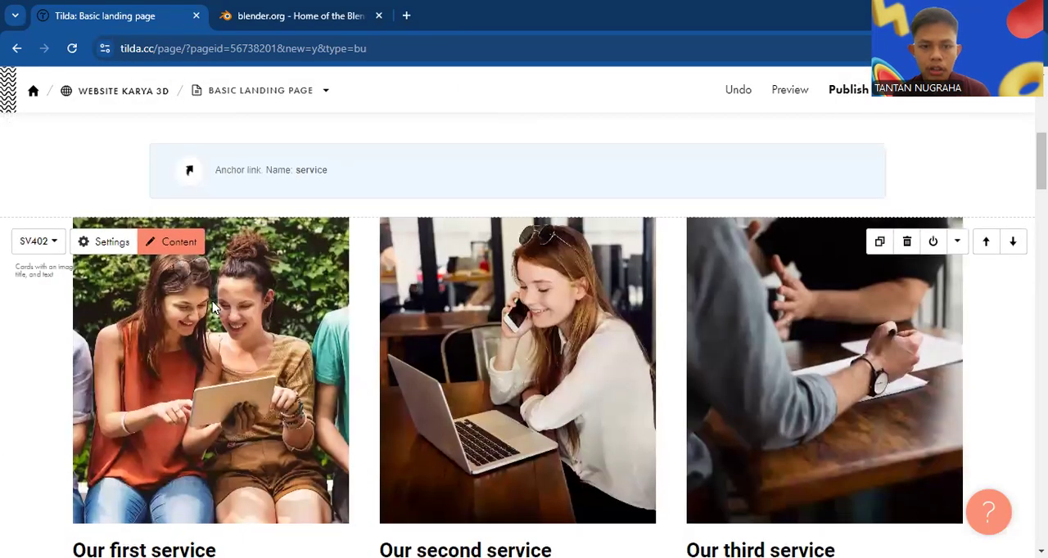
left_click(213, 280)
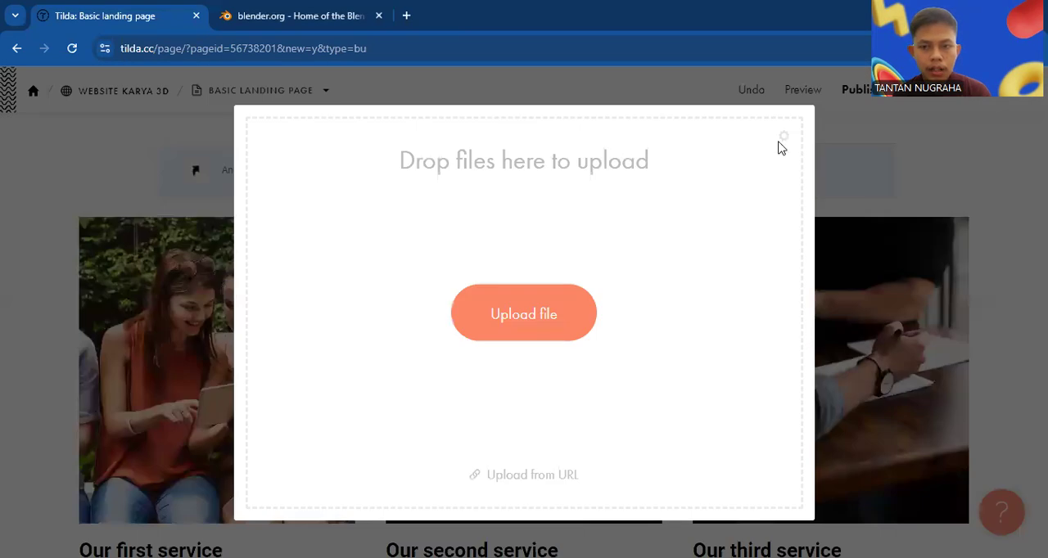
left_click(1015, 90)
scroll(262, 305, "down", 1)
scroll(263, 305, "up", 1)
Open the content of the service cards block and expand its block header and items sections to show Item 1.
left_click(178, 251)
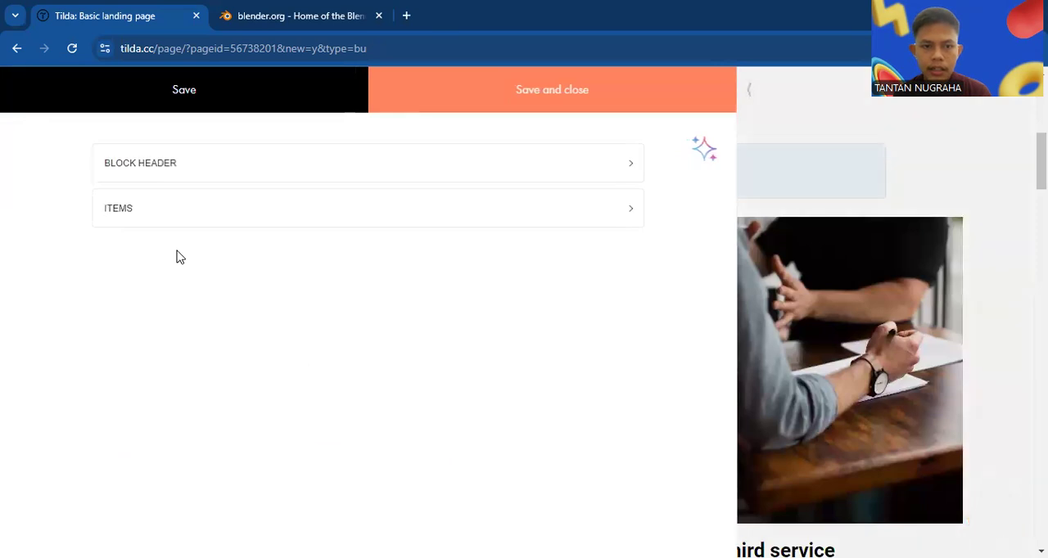
left_click(296, 174)
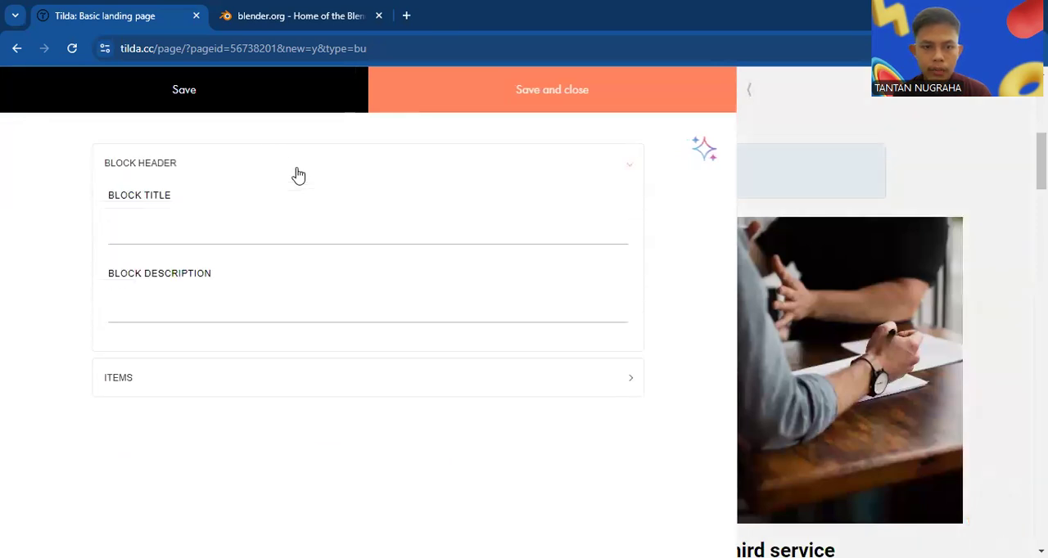
left_click(321, 232)
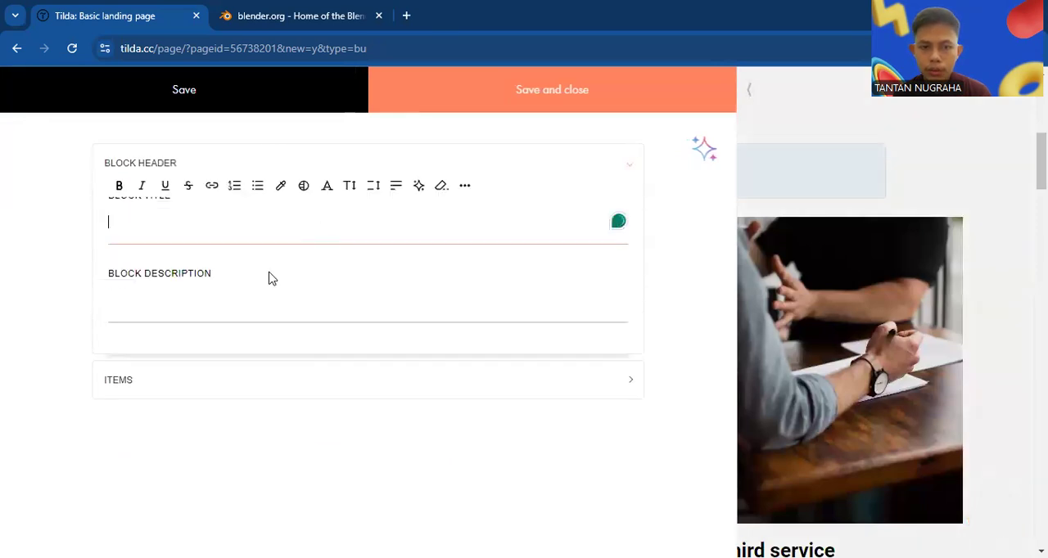
left_click(288, 391)
scroll(288, 389, "down", 3)
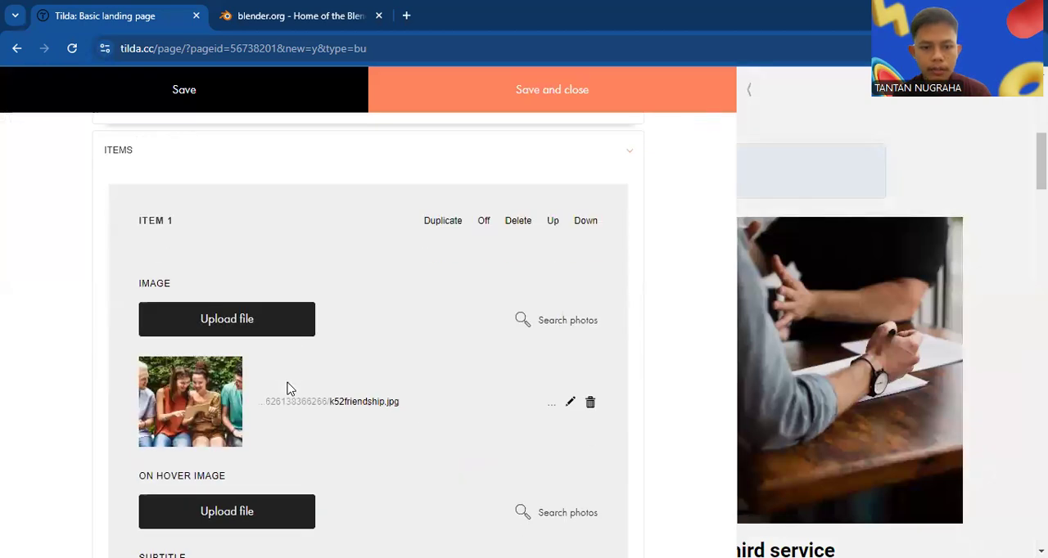
scroll(412, 397, "down", 3)
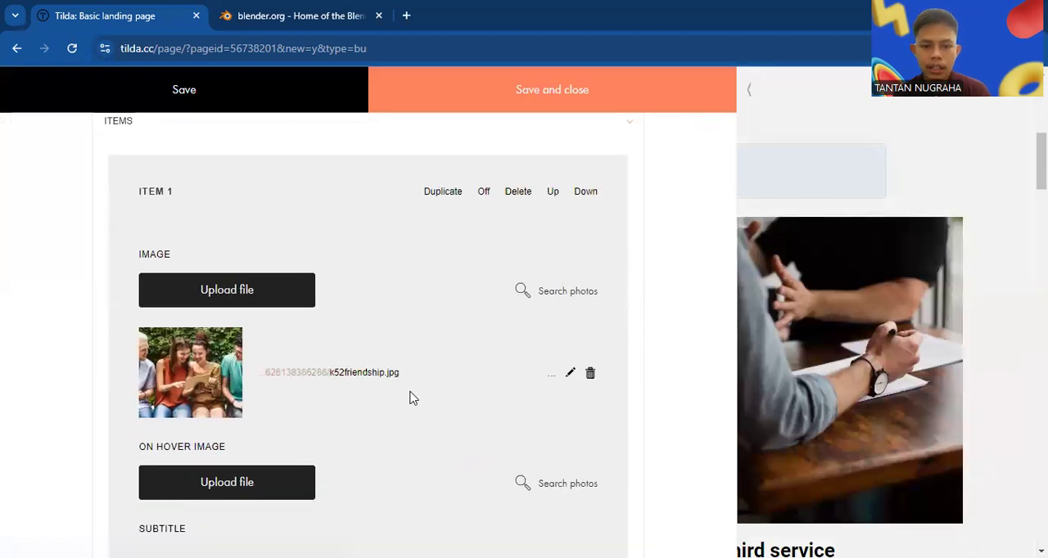
scroll(412, 397, "up", 1)
scroll(411, 397, "up", 1)
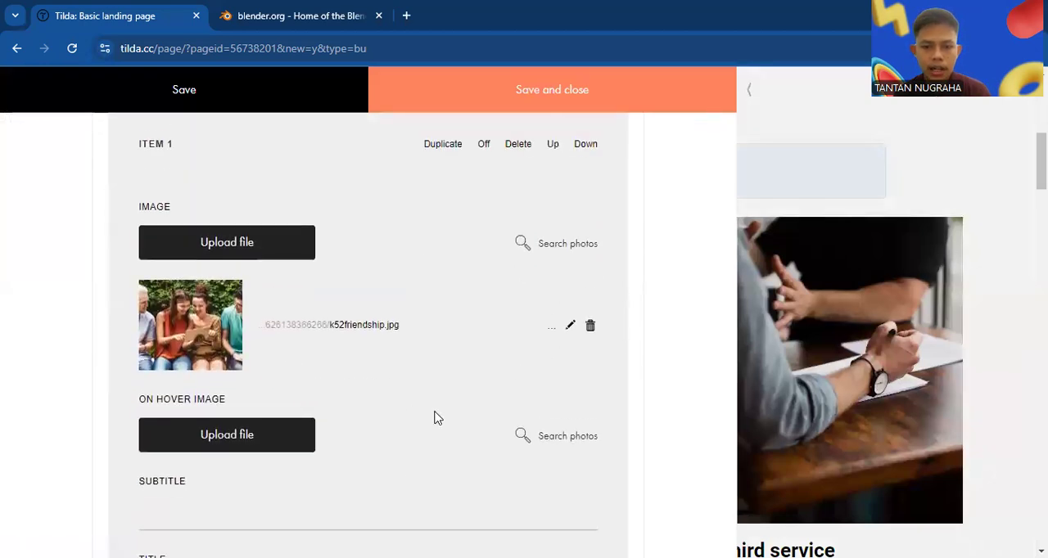
left_click_drag(189, 209, 188, 265)
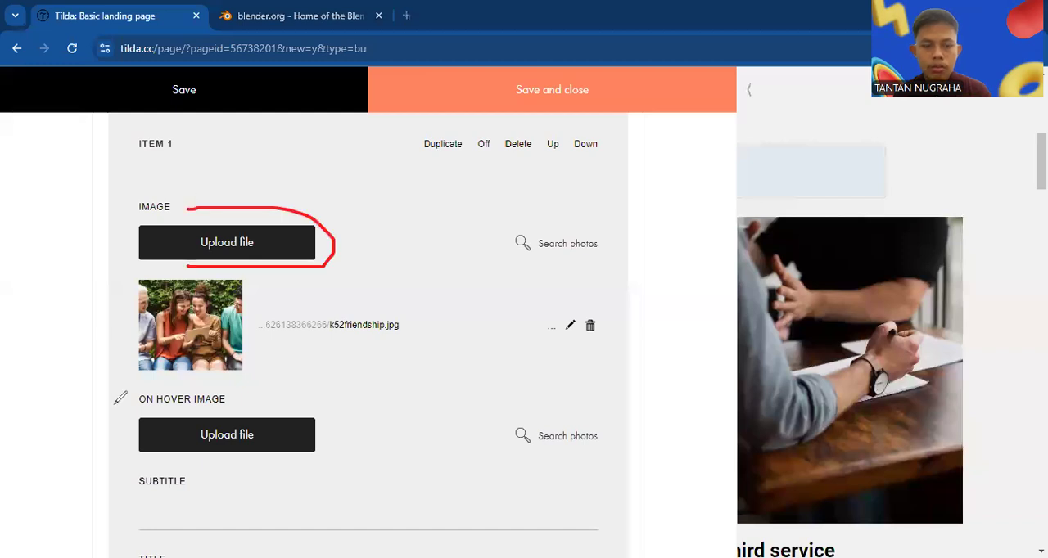
Upload an image file from the computer as the main image of Item 1.
left_click(211, 251)
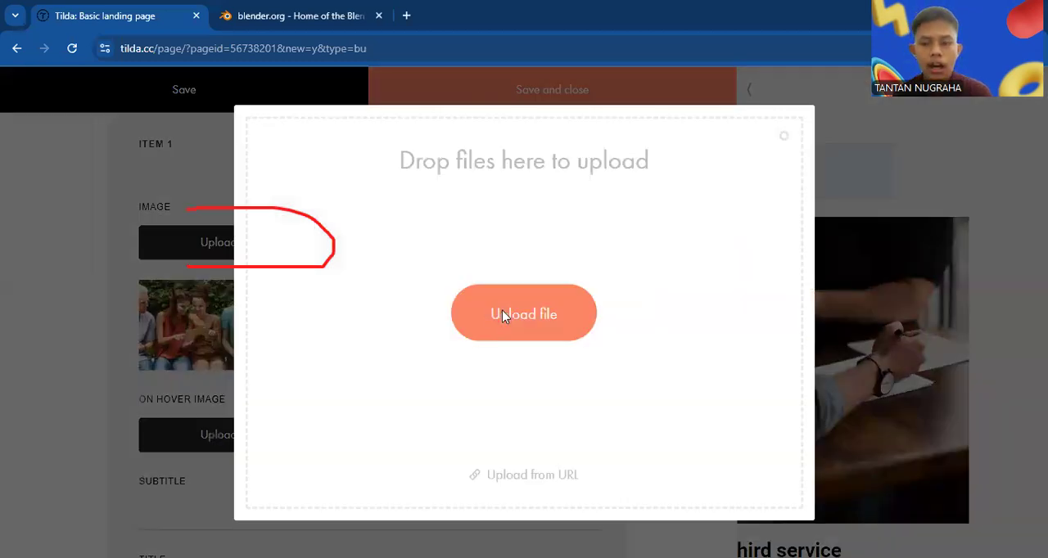
left_click(503, 318)
left_click(601, 262)
left_click(610, 367)
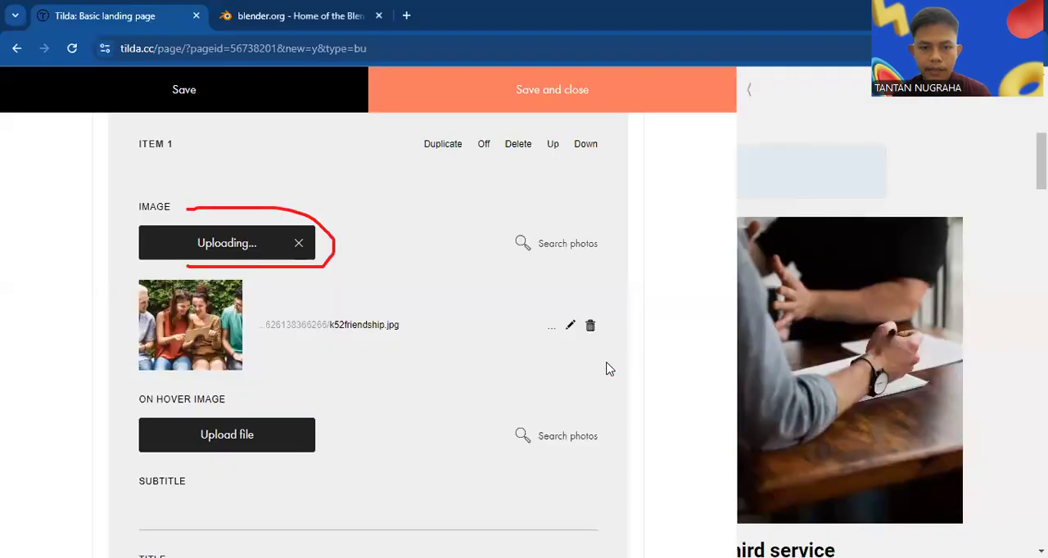
scroll(401, 342, "down", 1)
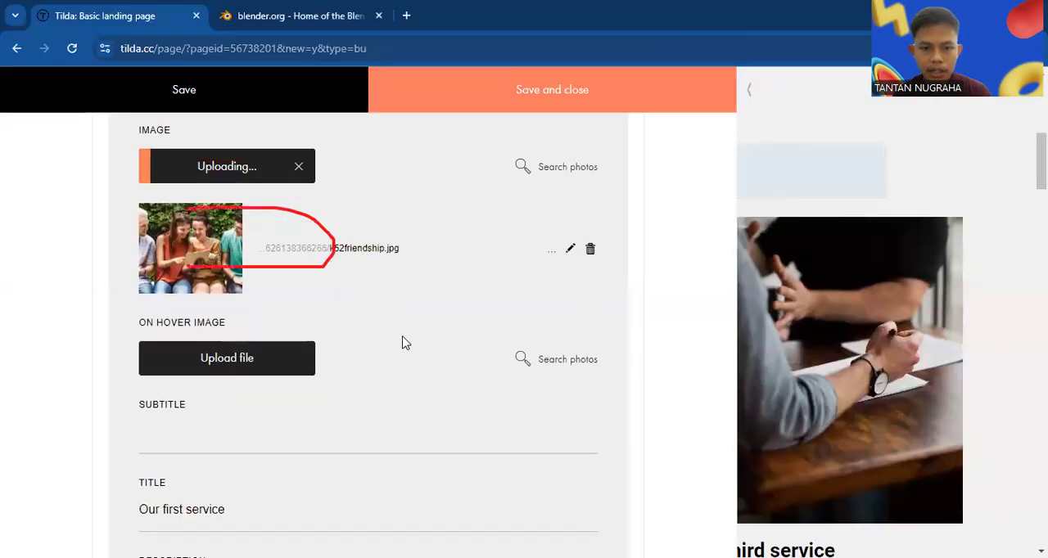
scroll(402, 342, "down", 3)
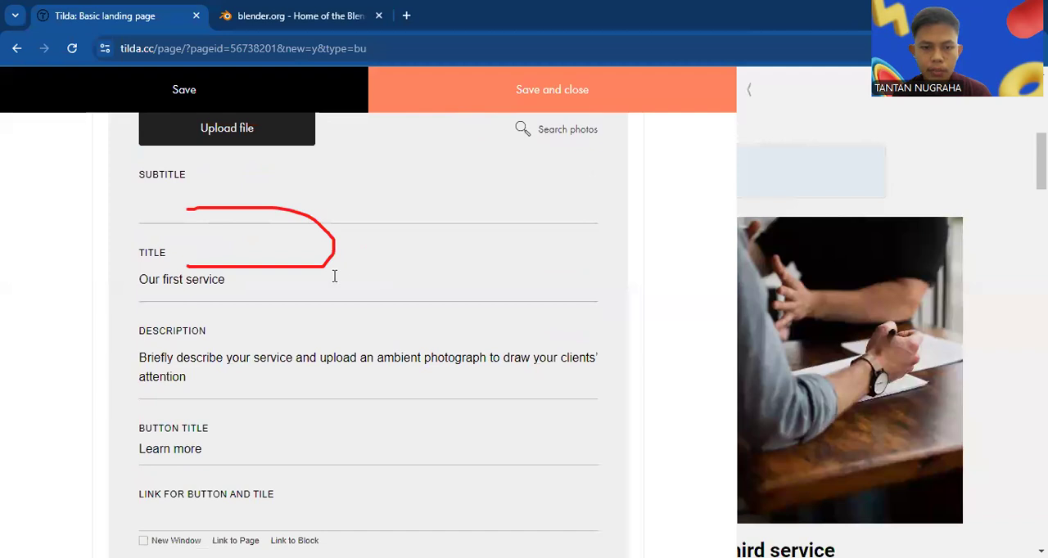
left_click_drag(285, 279, 137, 283)
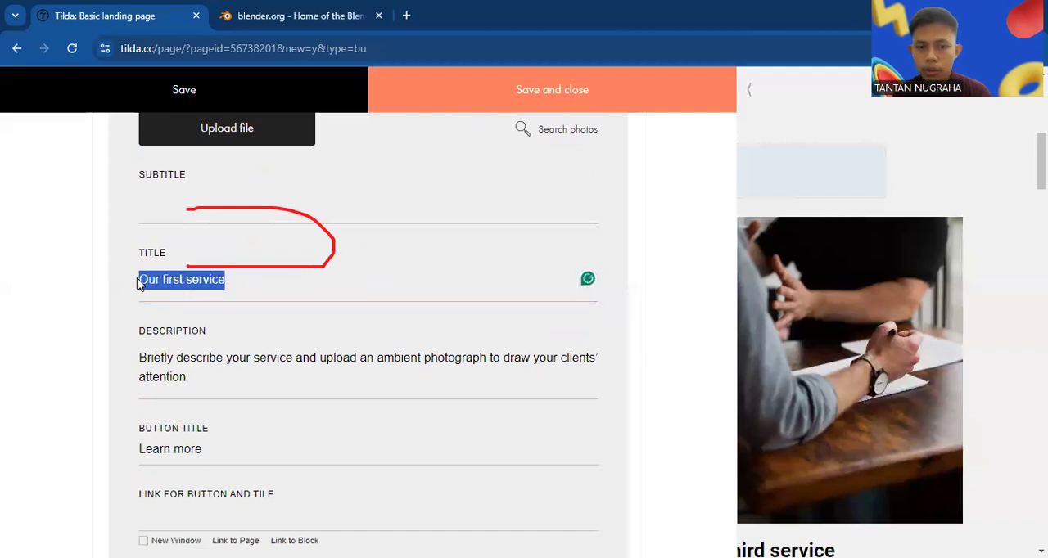
left_click(138, 283)
triple_click(202, 367)
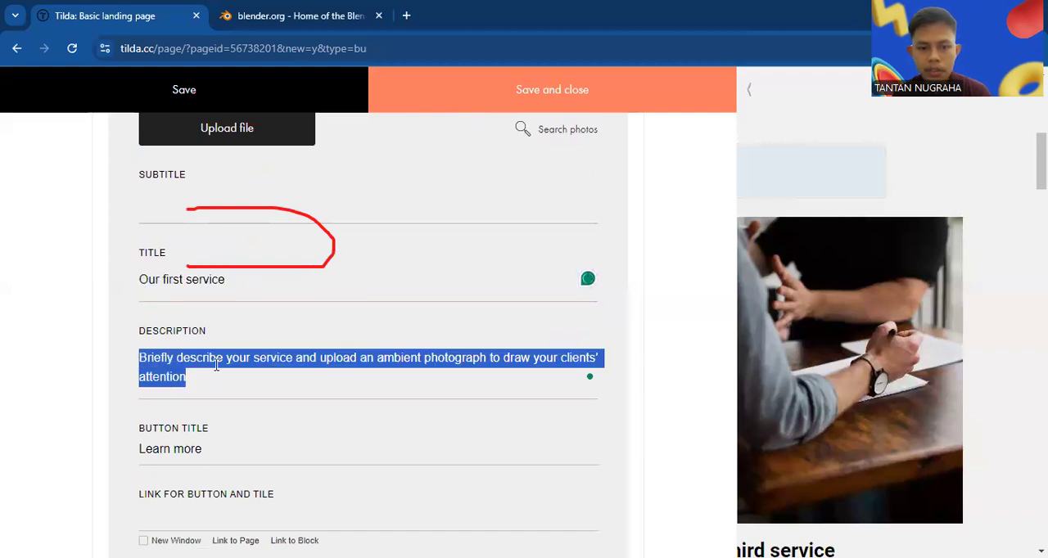
scroll(264, 368, "down", 4)
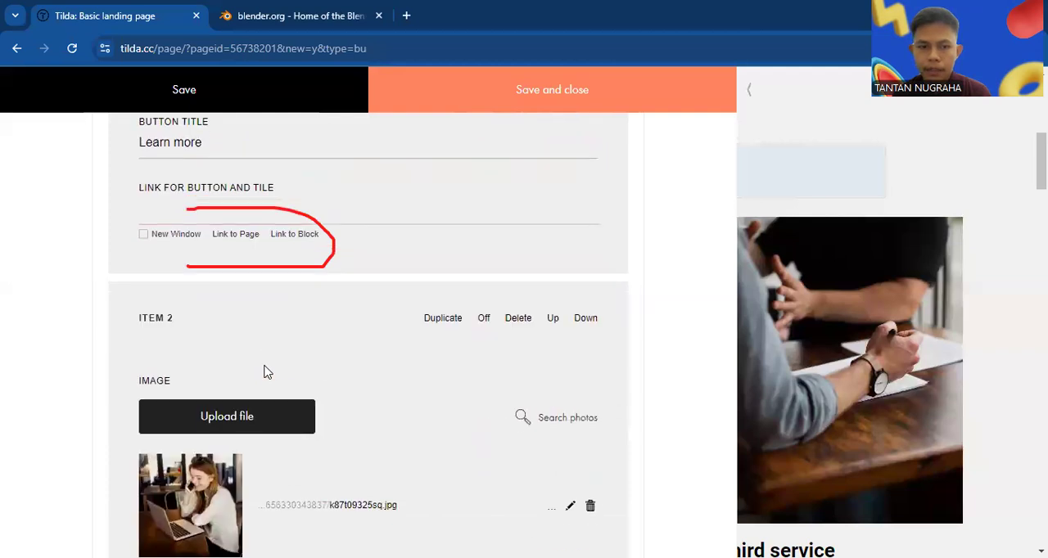
scroll(267, 372, "up", 1)
left_click(230, 291)
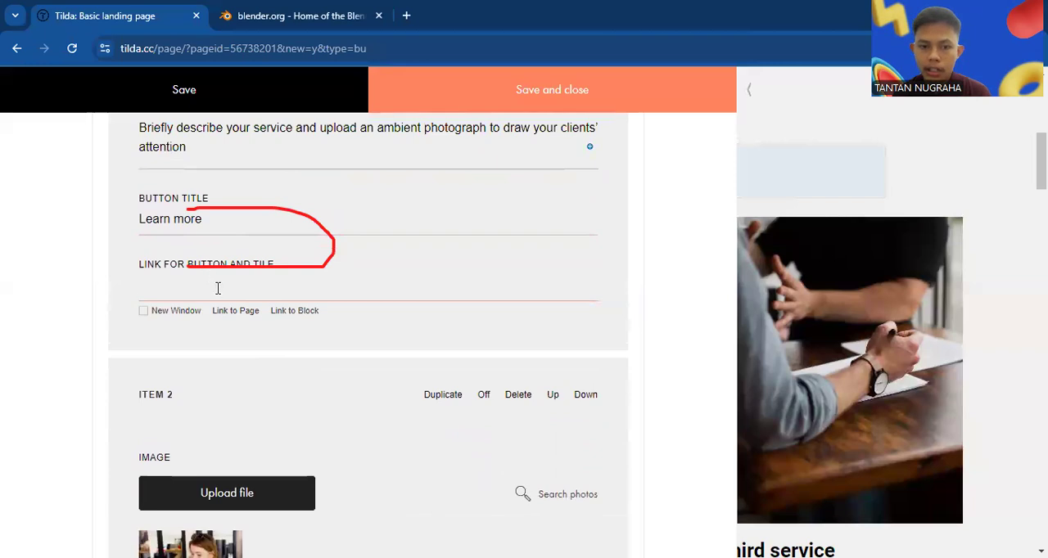
left_click(263, 11)
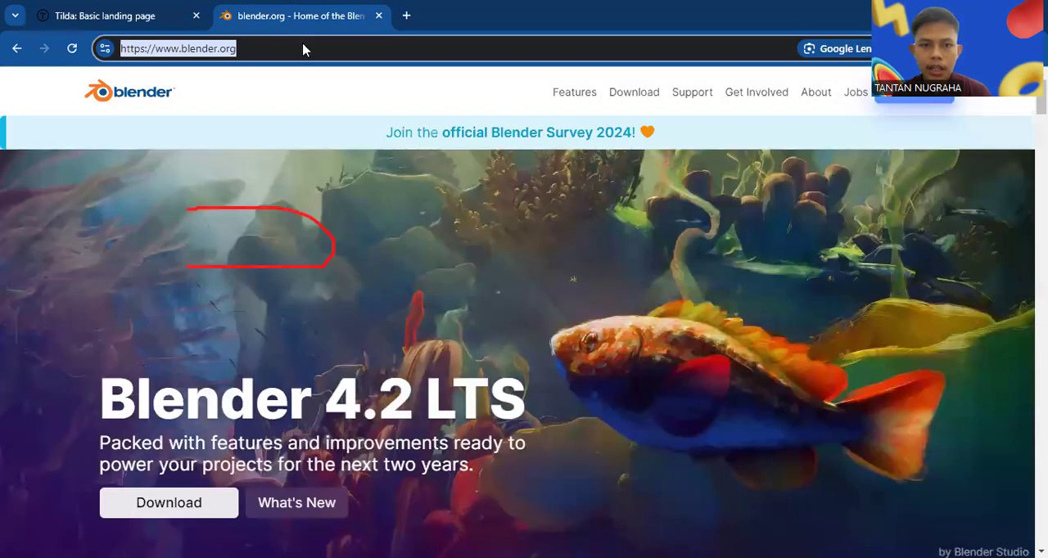
left_click(139, 12)
left_click(221, 283)
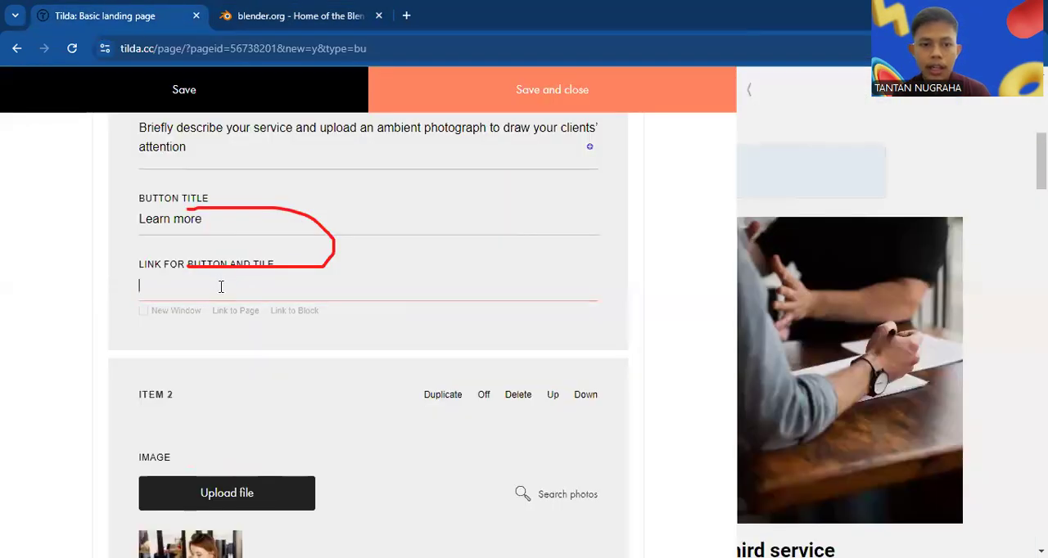
type("https://www.blender.org/")
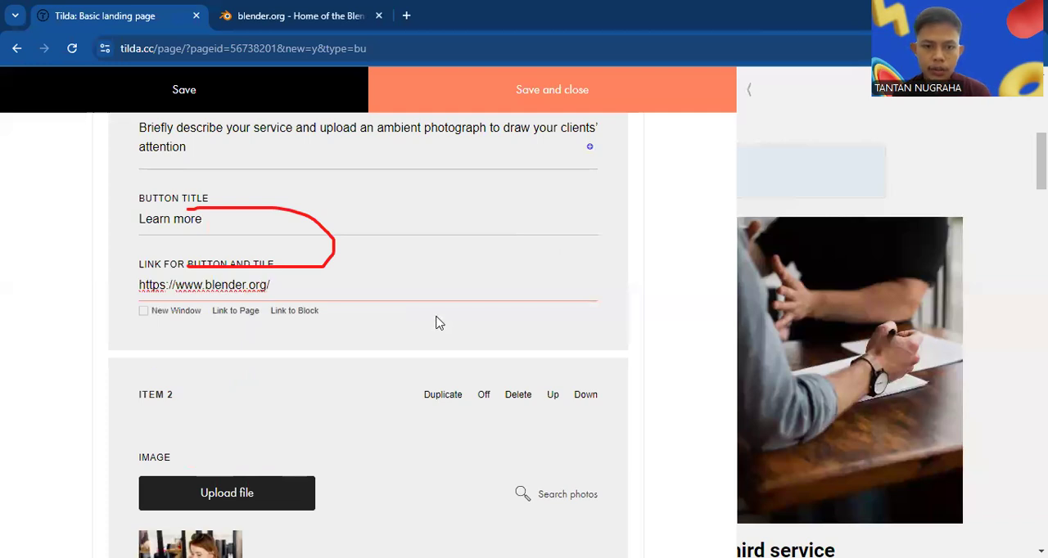
Look through the fields of Item 2 and Item 3, and save and close the service cards block's content.
scroll(438, 323, "down", 2)
scroll(438, 323, "down", 3)
scroll(438, 323, "up", 3)
scroll(437, 324, "down", 1)
scroll(438, 323, "down", 5)
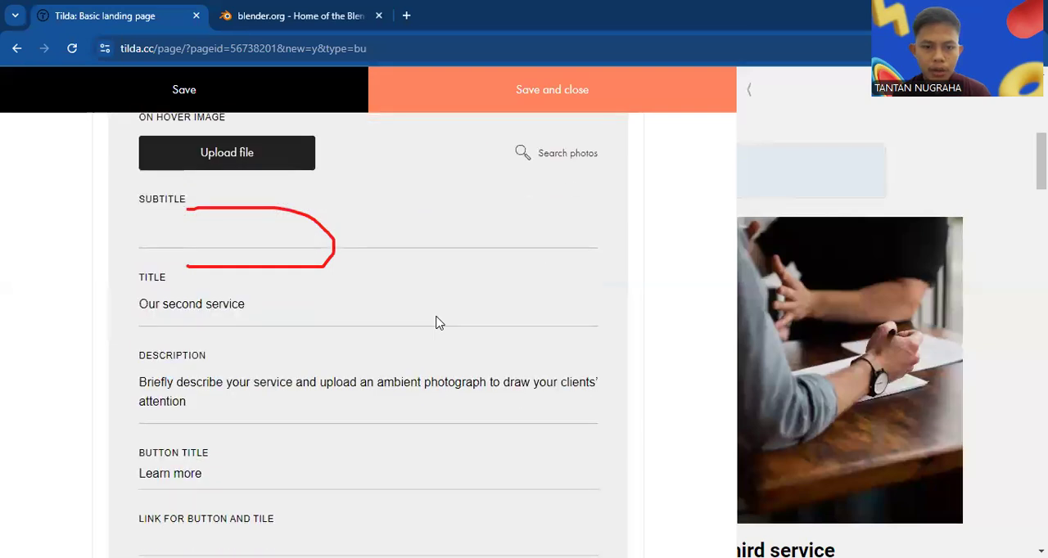
scroll(438, 323, "down", 8)
scroll(437, 323, "up", 11)
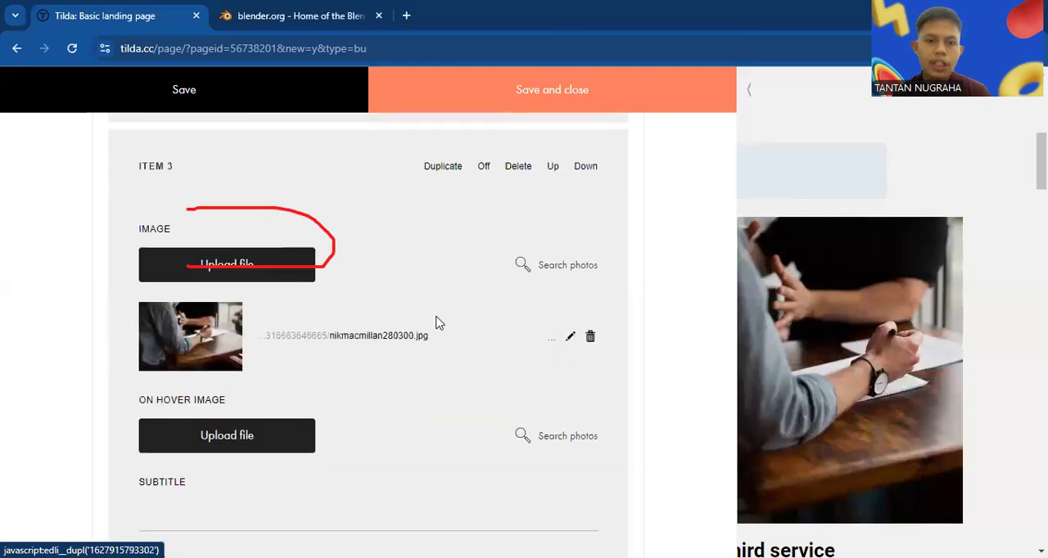
left_click(514, 81)
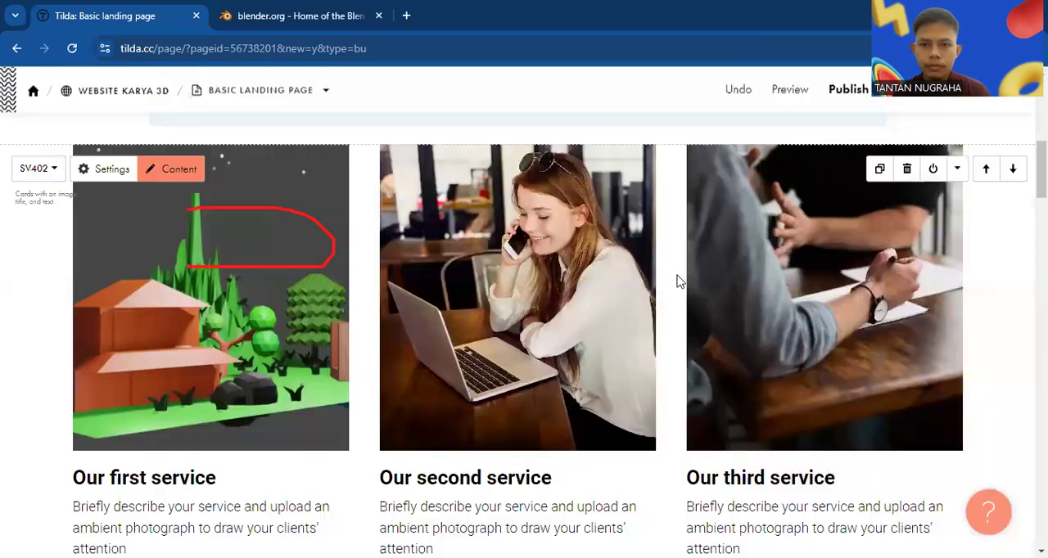
Check the link of the first service card's Learn more button on the page, and close its settings.
scroll(358, 341, "down", 2)
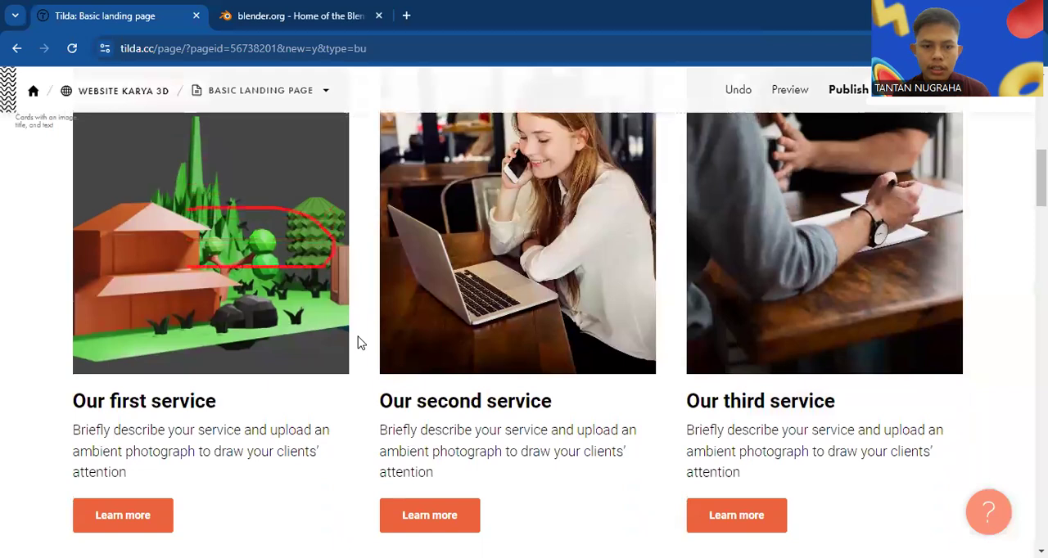
scroll(119, 444, "down", 3)
left_click(118, 440)
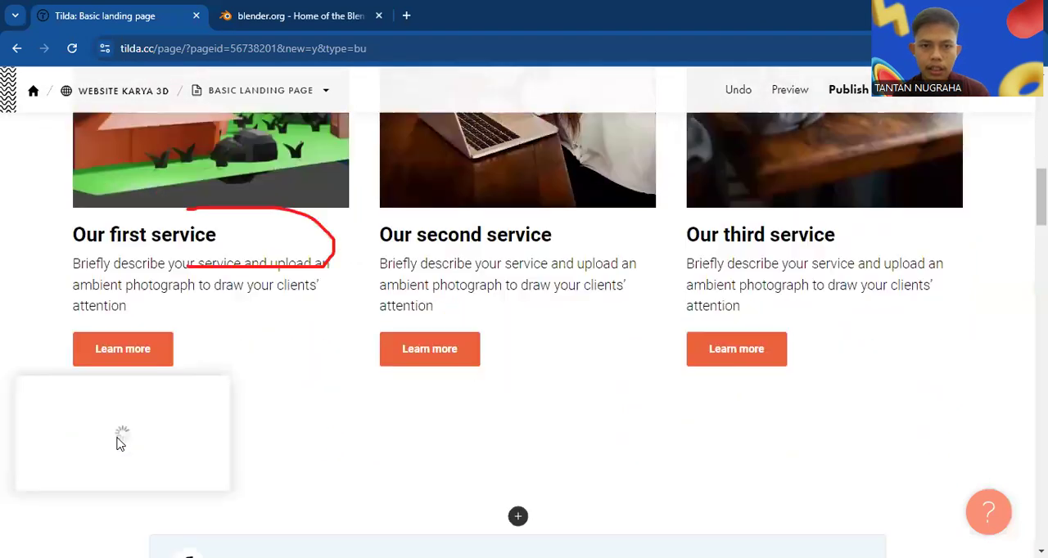
left_click(171, 393)
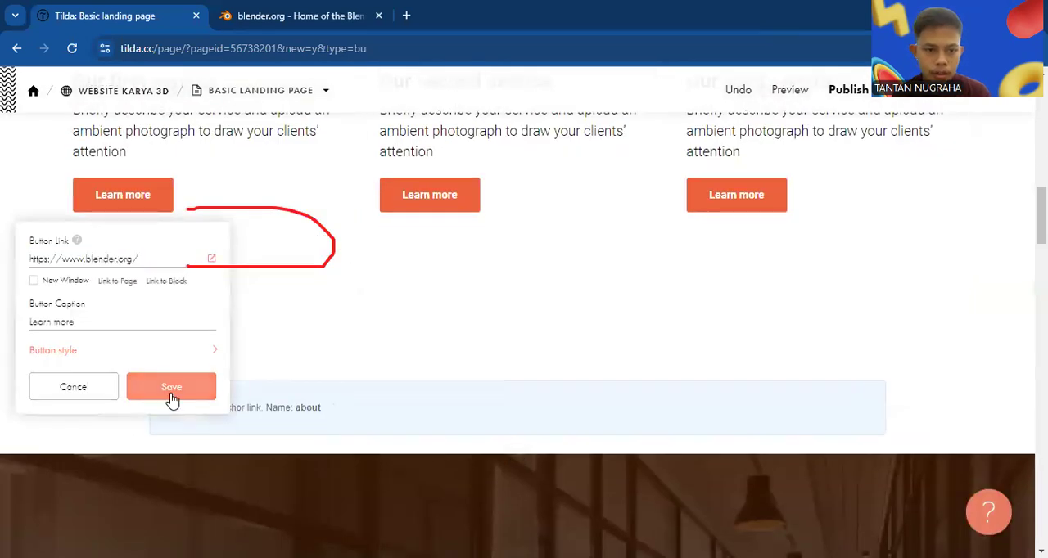
left_click(121, 199)
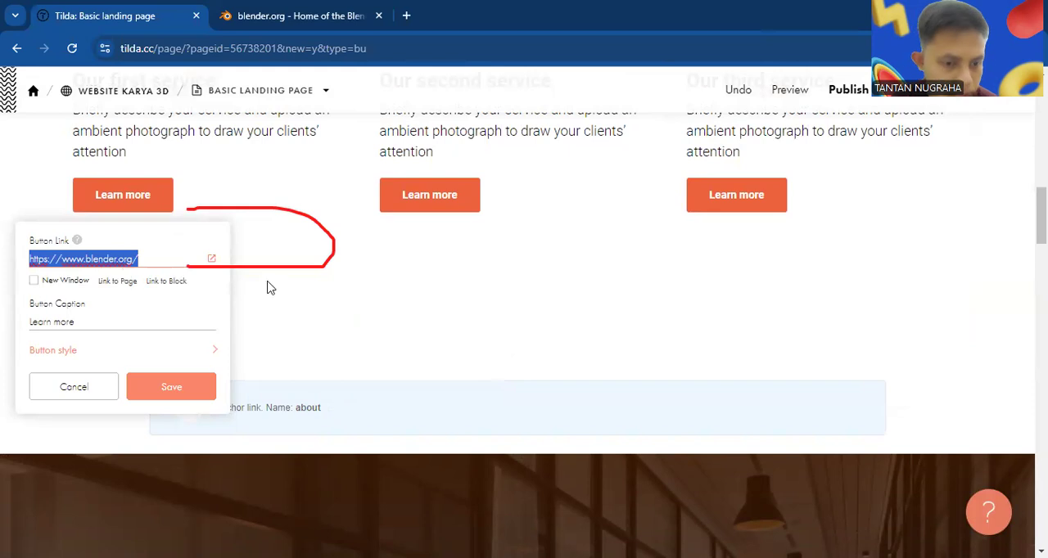
left_click(339, 334)
Review the page from the intro text through the service cards to the About us section.
scroll(339, 334, "down", 4)
scroll(338, 334, "up", 8)
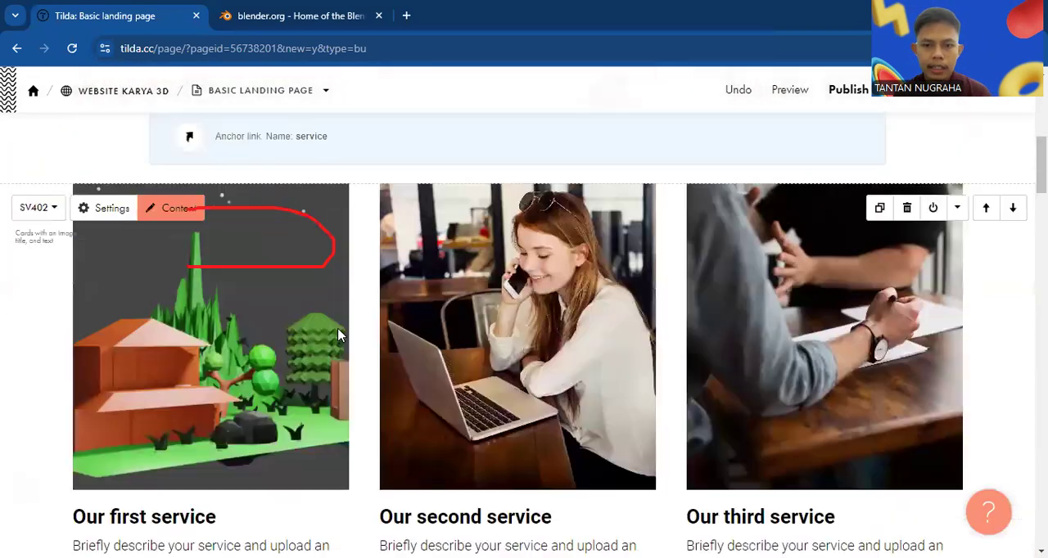
scroll(338, 334, "up", 2)
scroll(339, 334, "down", 3)
scroll(339, 334, "up", 3)
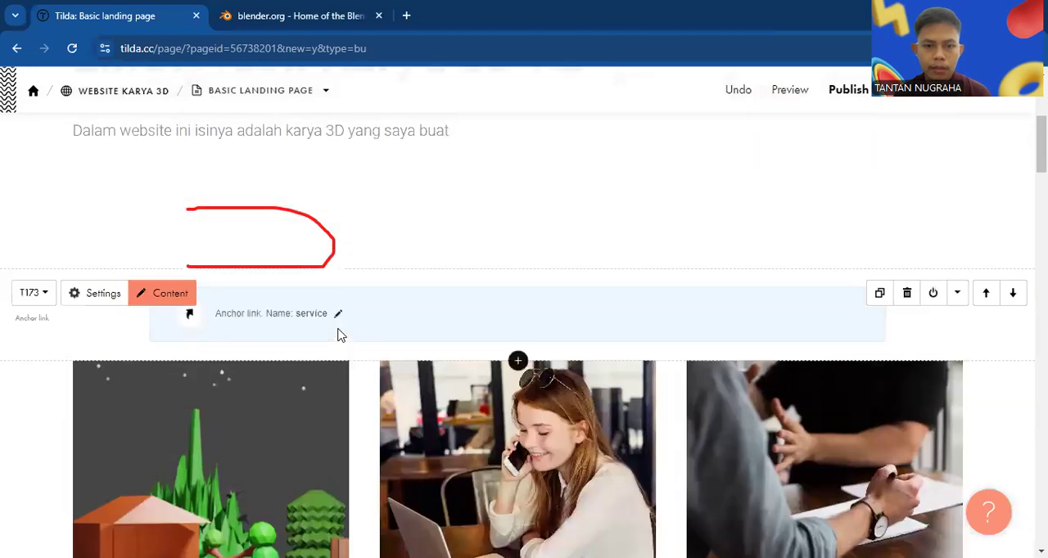
scroll(341, 334, "down", 6)
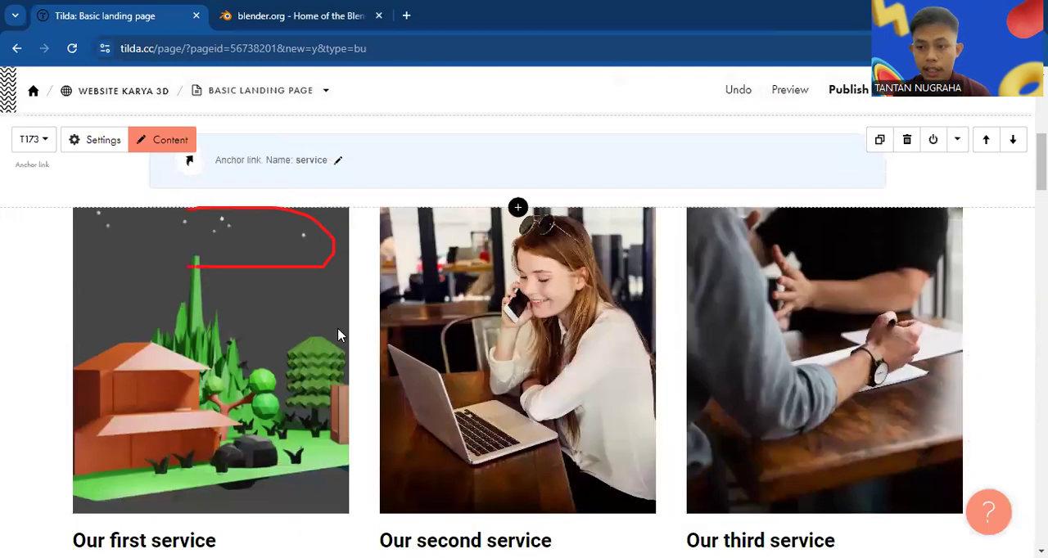
scroll(340, 336, "down", 6)
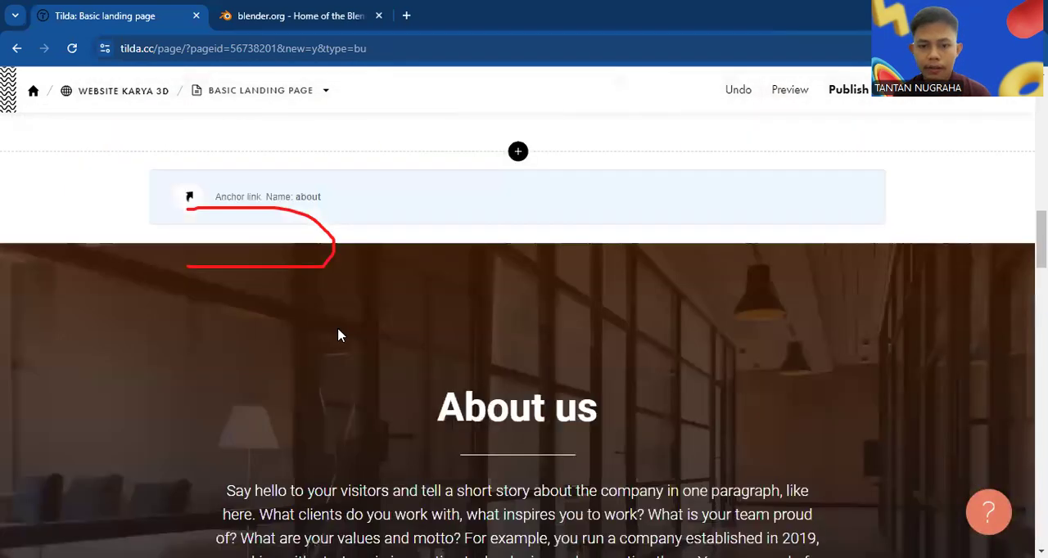
Open the About us block's content and upload 0019.png from the Render folder as its background image.
left_click(405, 320)
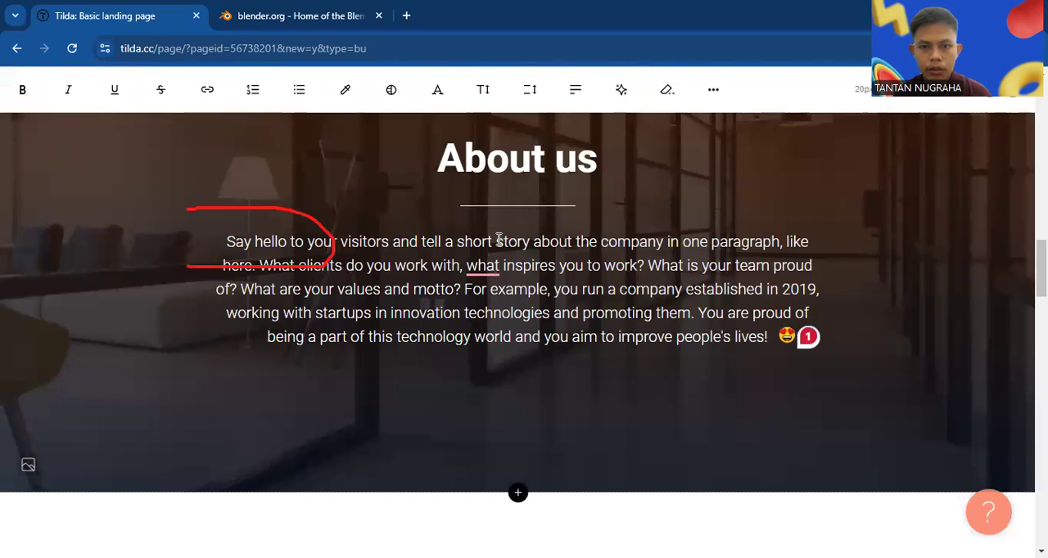
scroll(583, 294, "up", 1)
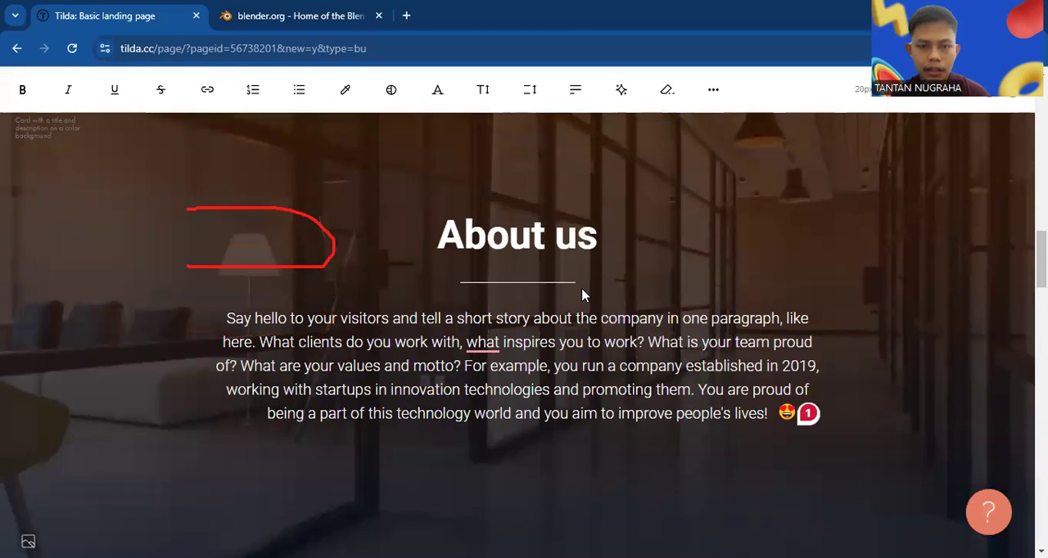
left_click(166, 175)
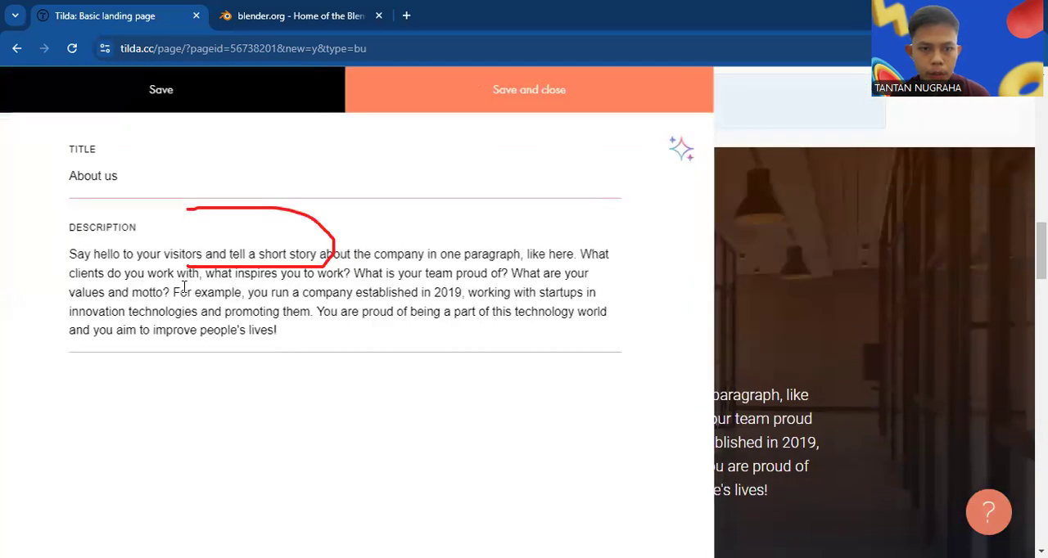
scroll(308, 366, "down", 1)
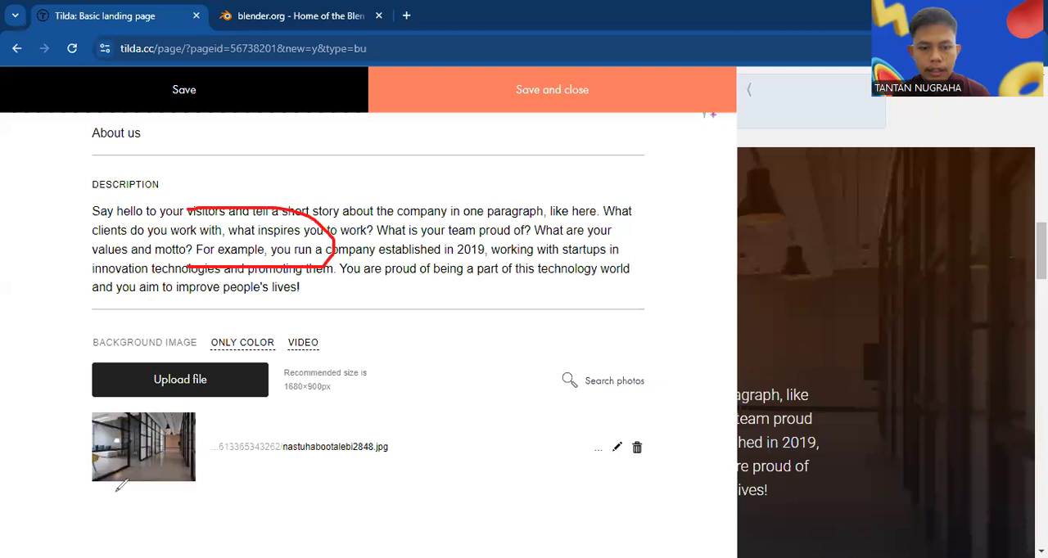
left_click_drag(115, 491, 133, 403)
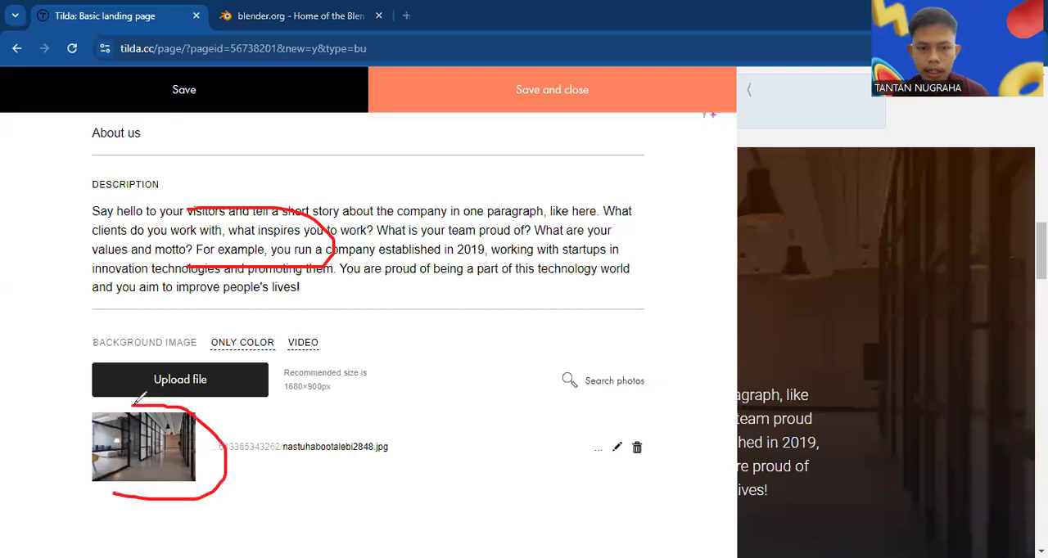
mouse_move(149, 401)
left_mouse_down()
mouse_move(279, 348)
mouse_move(147, 342)
left_mouse_up()
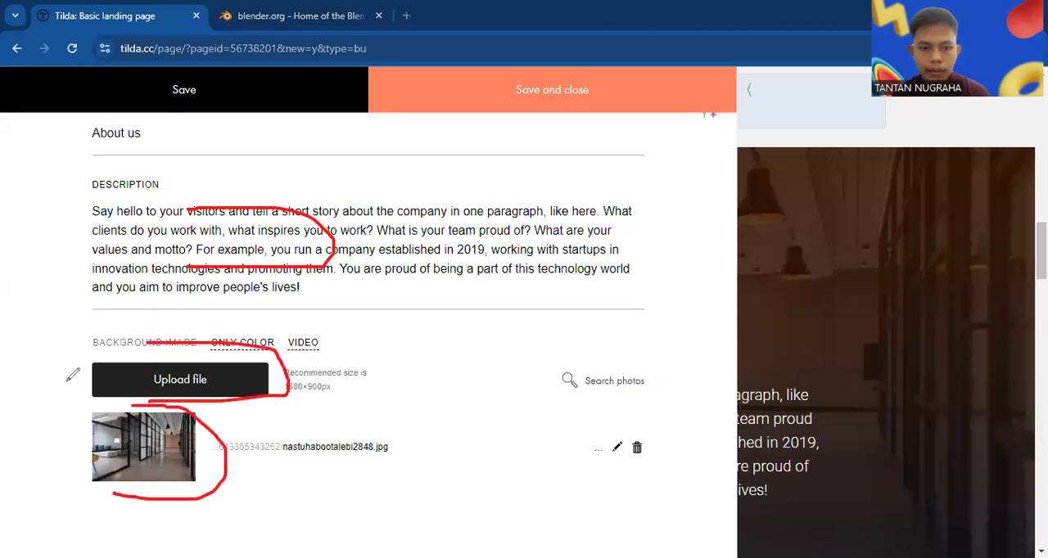
left_click(164, 387)
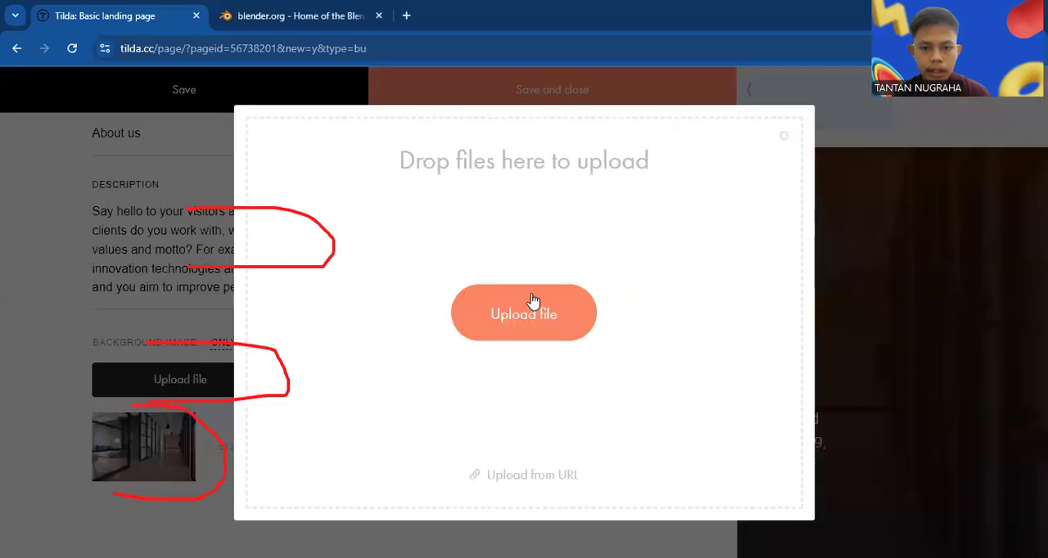
left_click(528, 303)
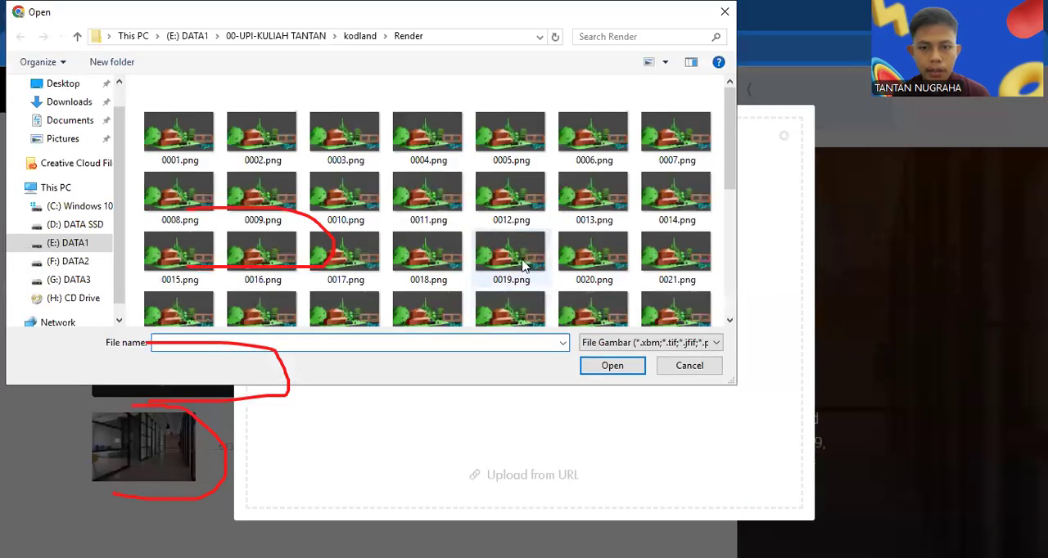
left_click(522, 264)
left_click(618, 375)
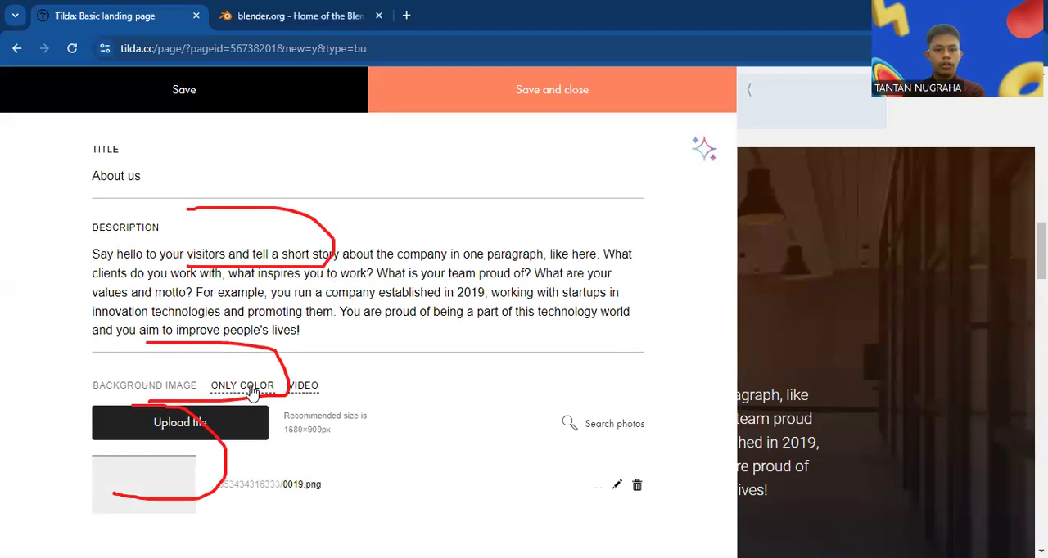
View the Only Color and Video background options of the About us block, and return to Background Image.
left_click(254, 391)
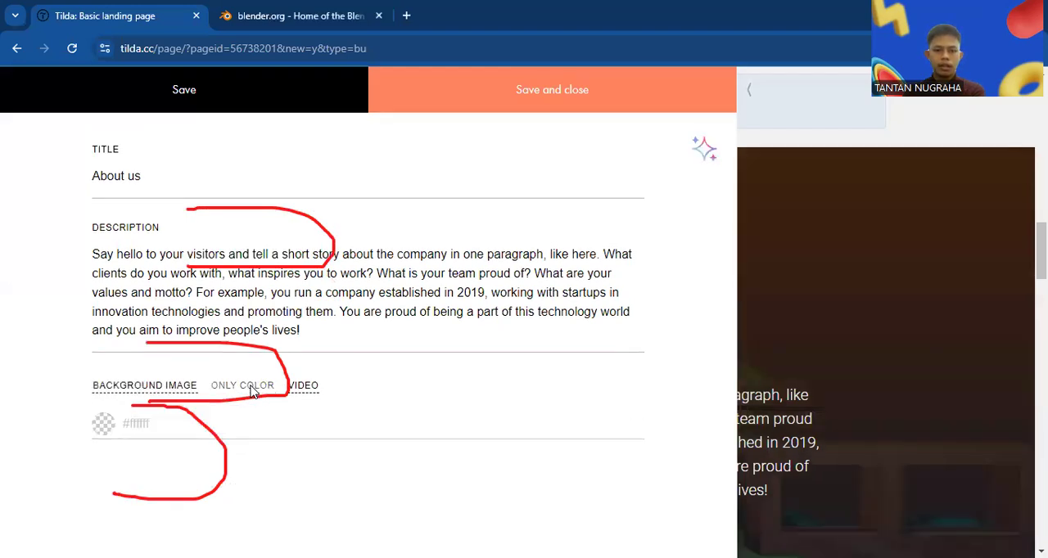
left_click(301, 390)
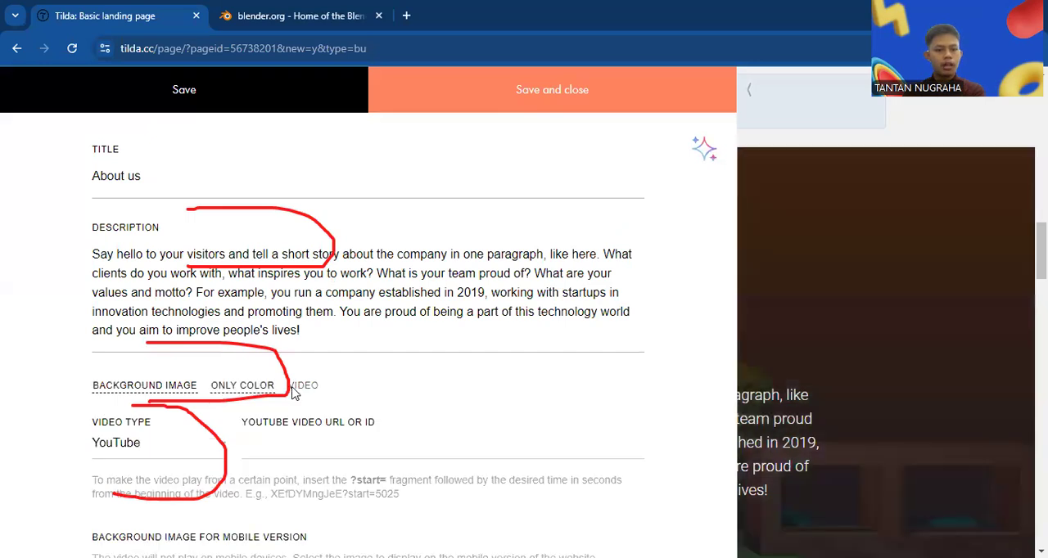
left_click(176, 396)
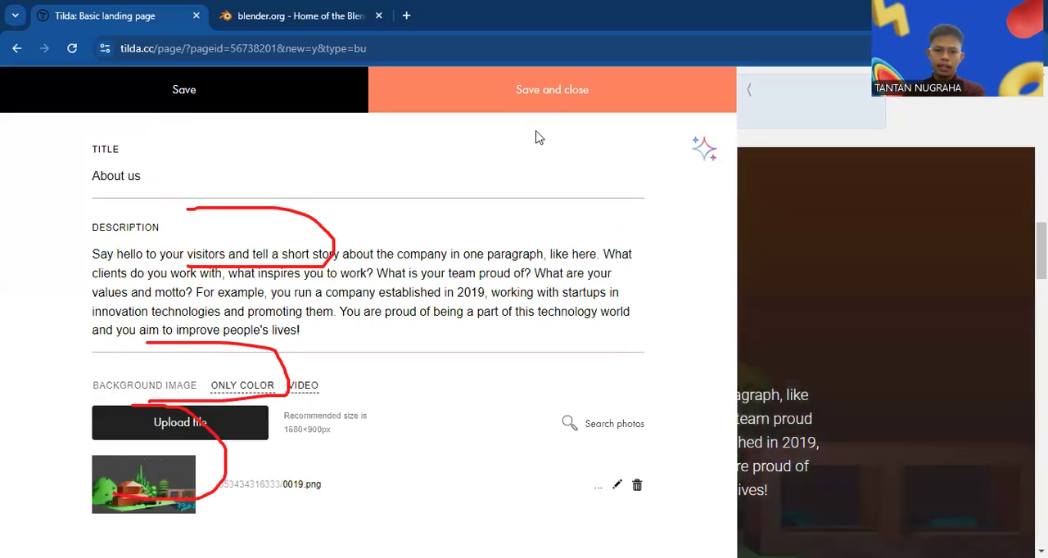
Save and close the About us block's content, and check the page down to its footer.
scroll(529, 257, "down", 1)
left_click(515, 104)
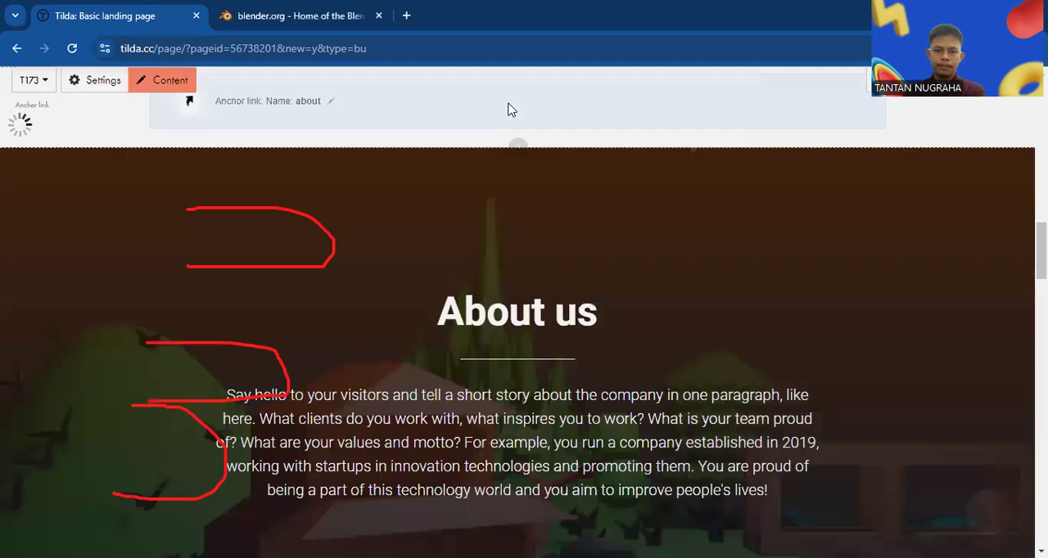
scroll(634, 451, "down", 1)
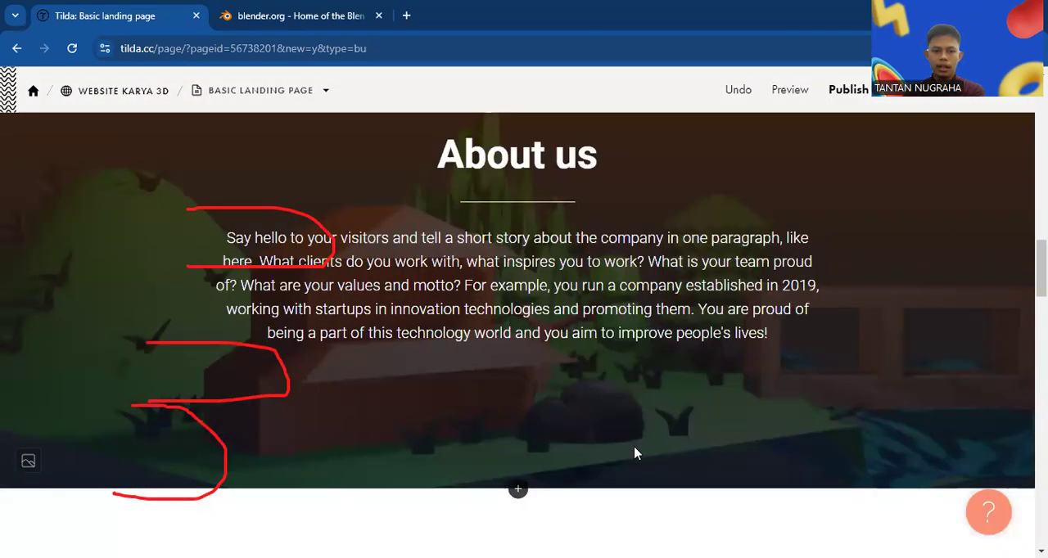
left_click(408, 404)
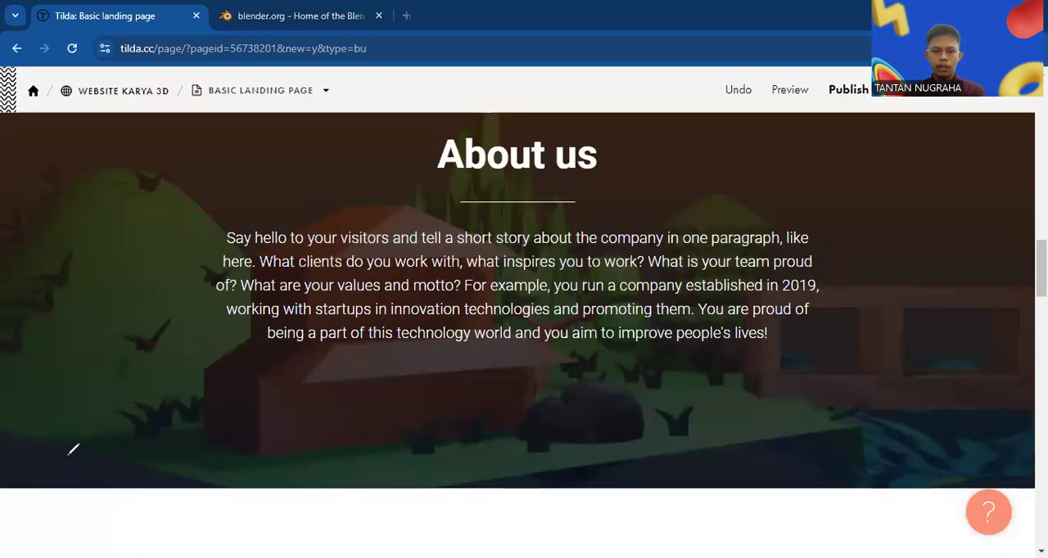
scroll(536, 401, "down", 10)
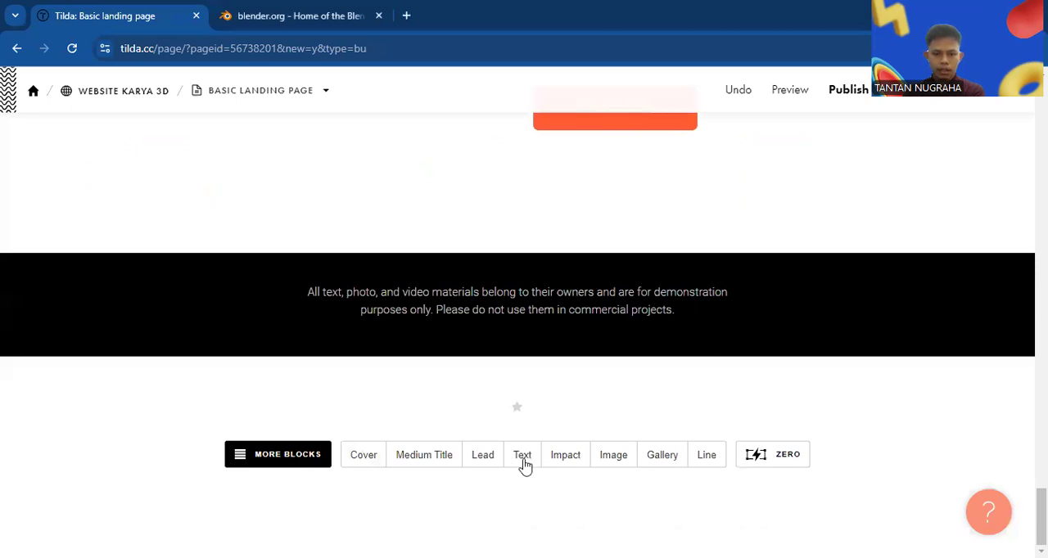
mouse_move(141, 500)
left_mouse_down()
mouse_move(835, 362)
mouse_move(889, 435)
left_mouse_up()
mouse_move(74, 528)
left_mouse_down()
mouse_move(128, 268)
mouse_move(697, 245)
mouse_move(996, 433)
left_mouse_up()
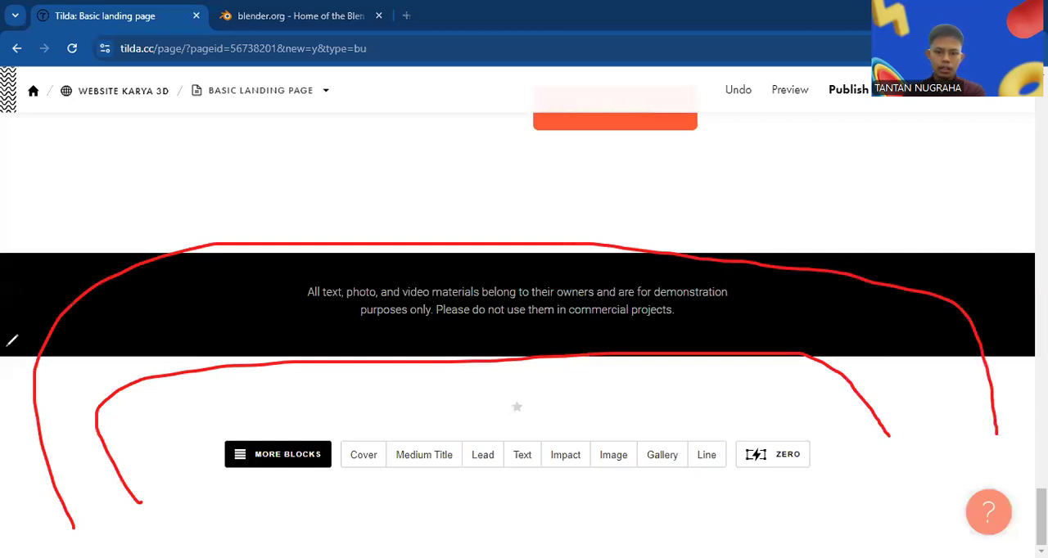
Open the black footer block's content, select its whole text, and save and close it without edits.
scroll(145, 353, "up", 1)
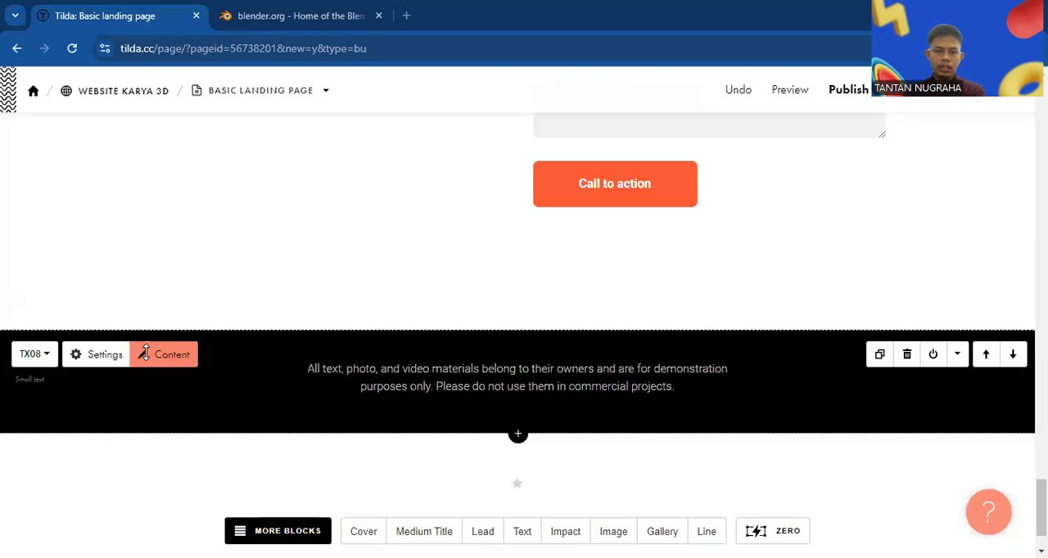
left_click(172, 358)
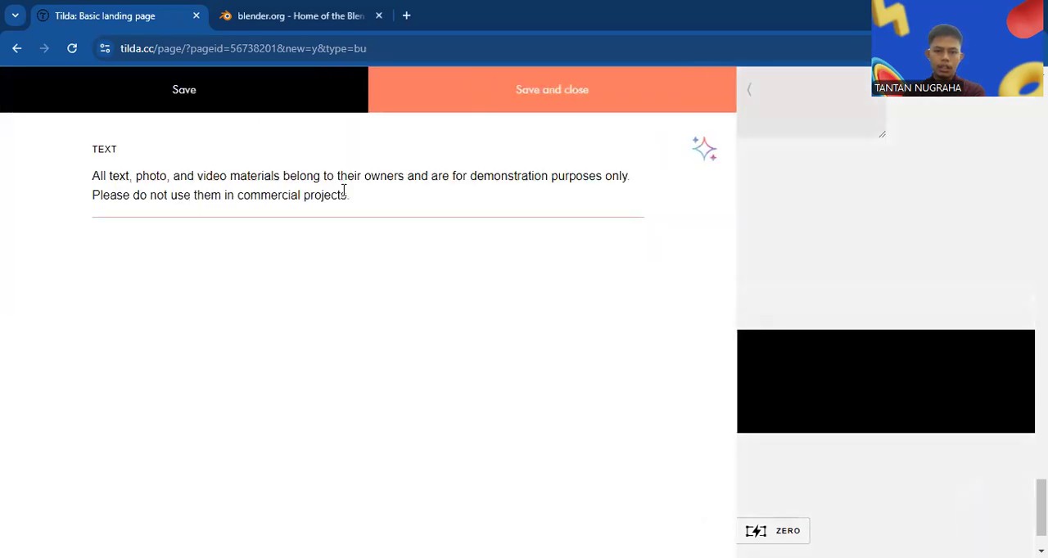
left_click_drag(379, 194, 65, 180)
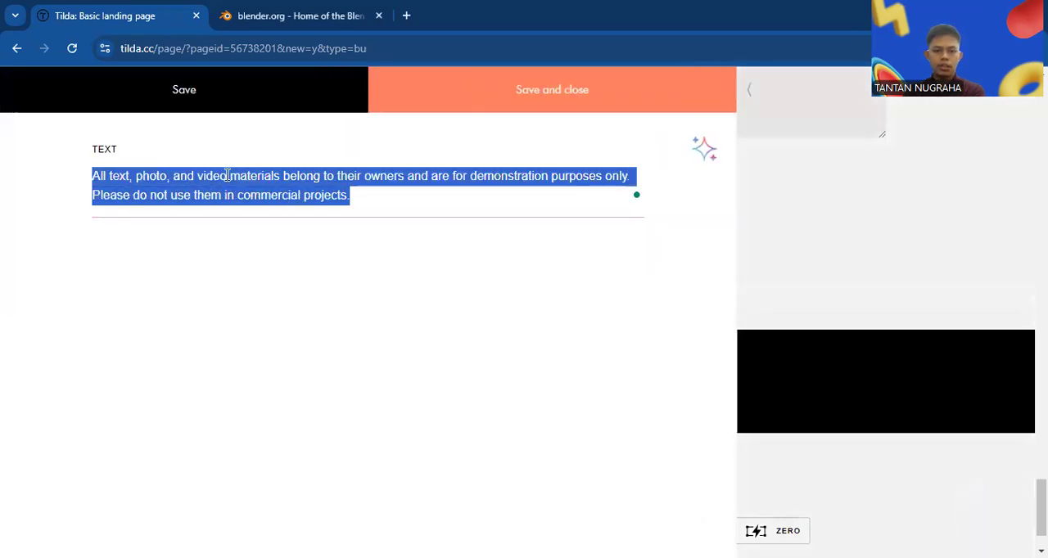
left_click(200, 96)
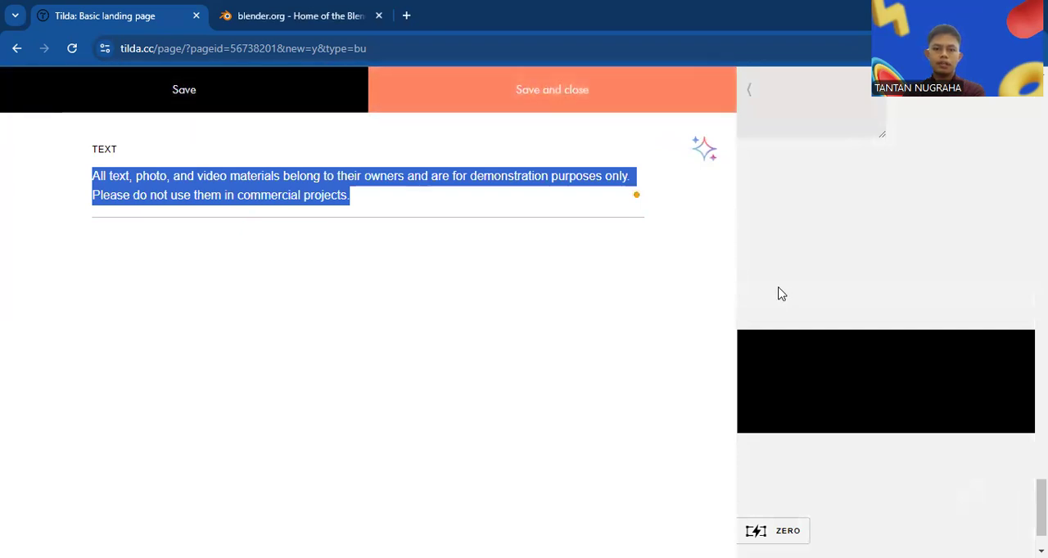
left_click(610, 96)
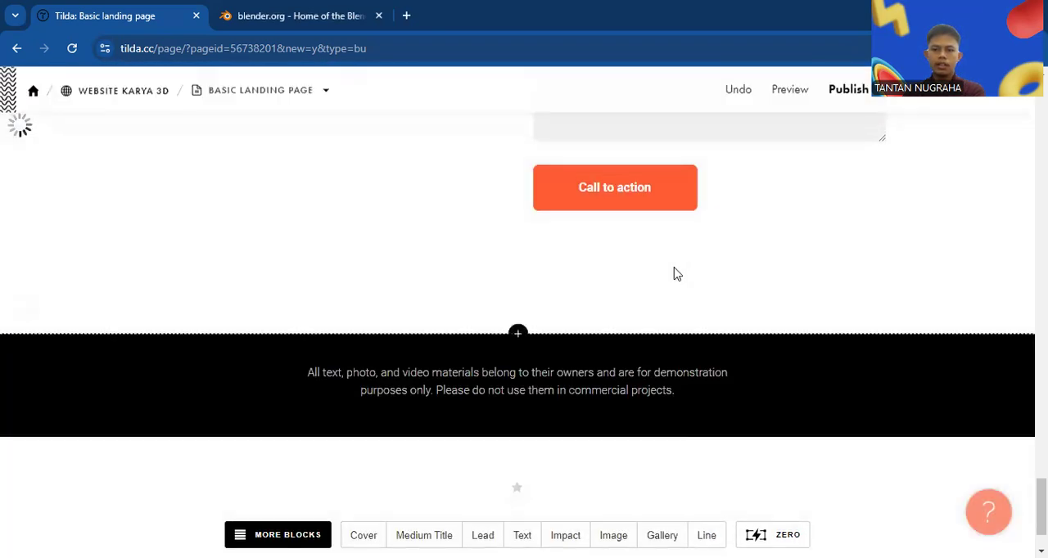
Preview the landing page, test the first service's Learn more link, and return to the preview.
scroll(675, 269, "up", 10)
scroll(675, 268, "up", 10)
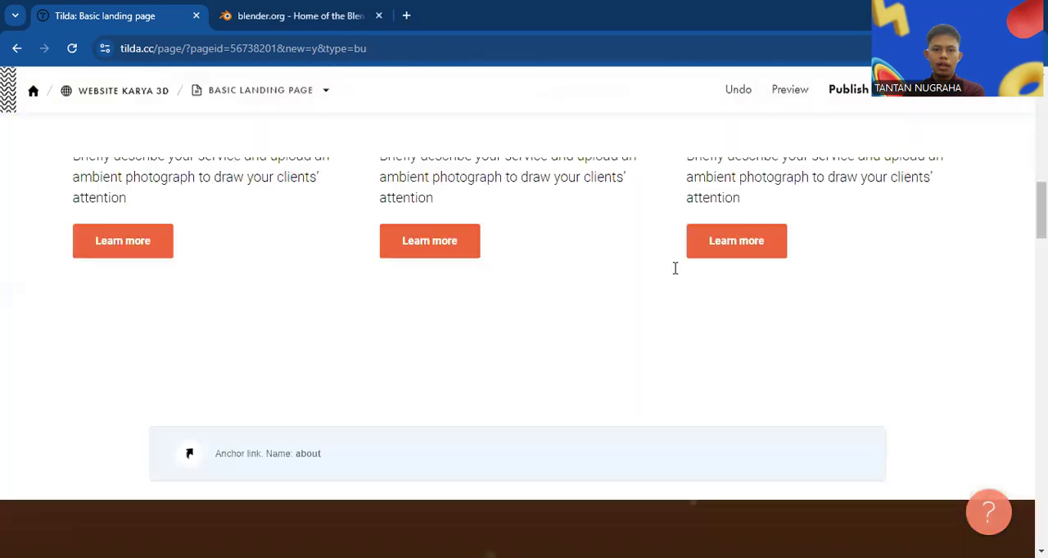
scroll(594, 289, "up", 10)
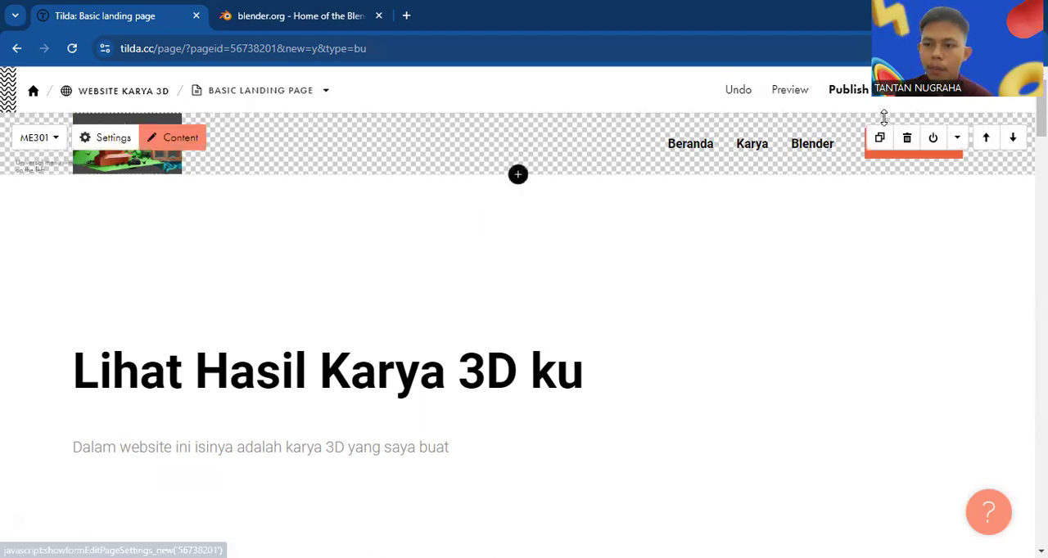
left_click(790, 98)
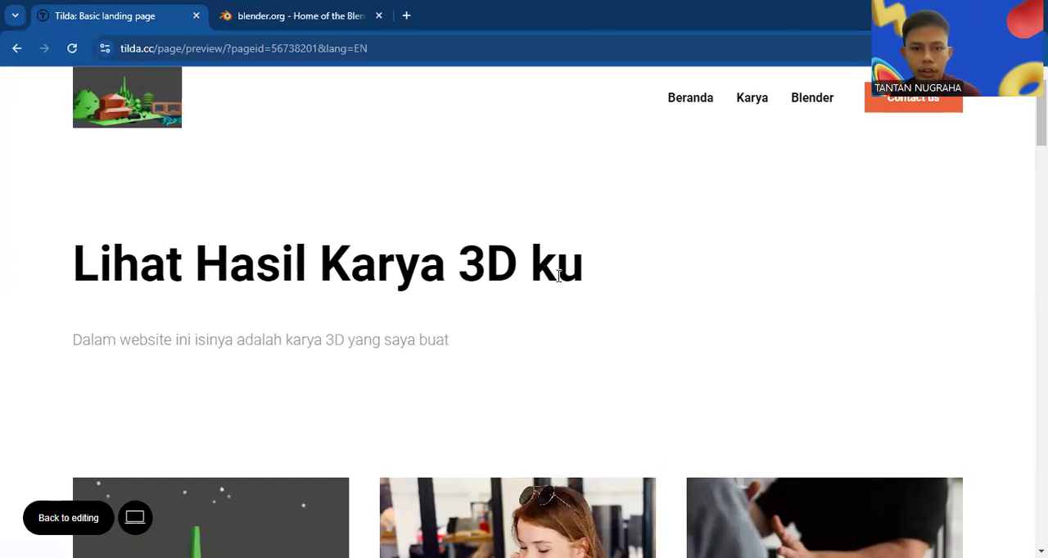
scroll(558, 277, "down", 1)
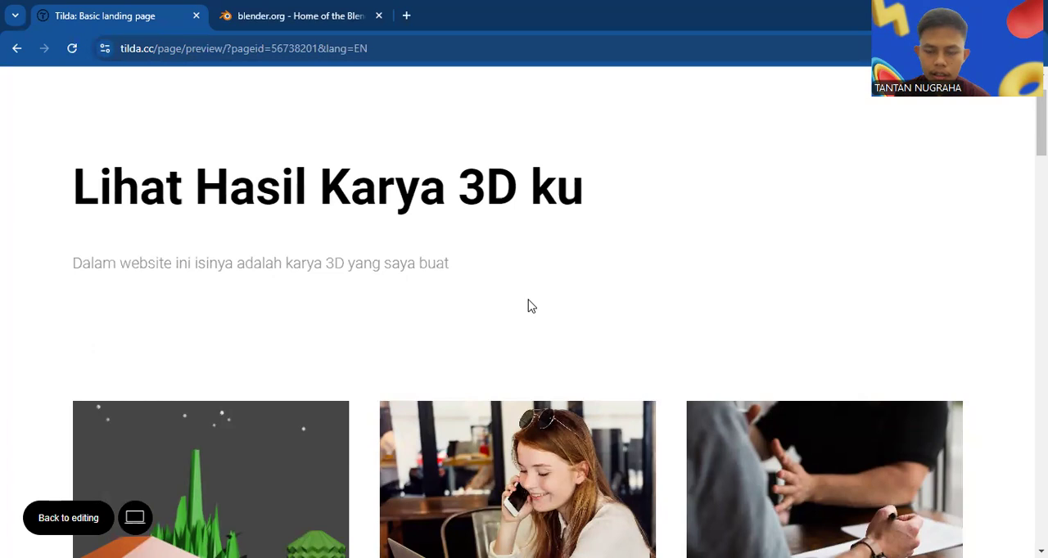
scroll(528, 306, "down", 3)
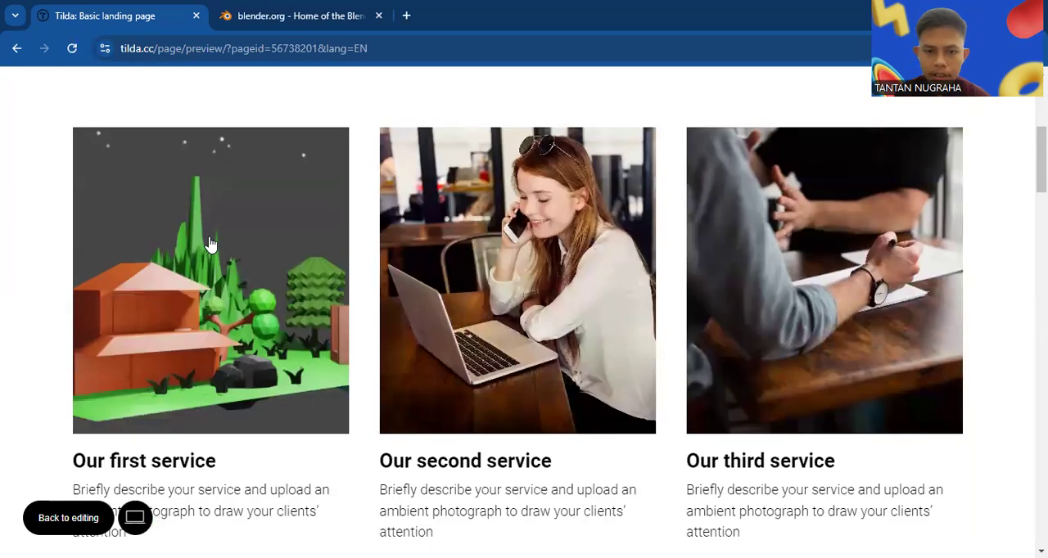
scroll(178, 343, "down", 2)
left_click(143, 391)
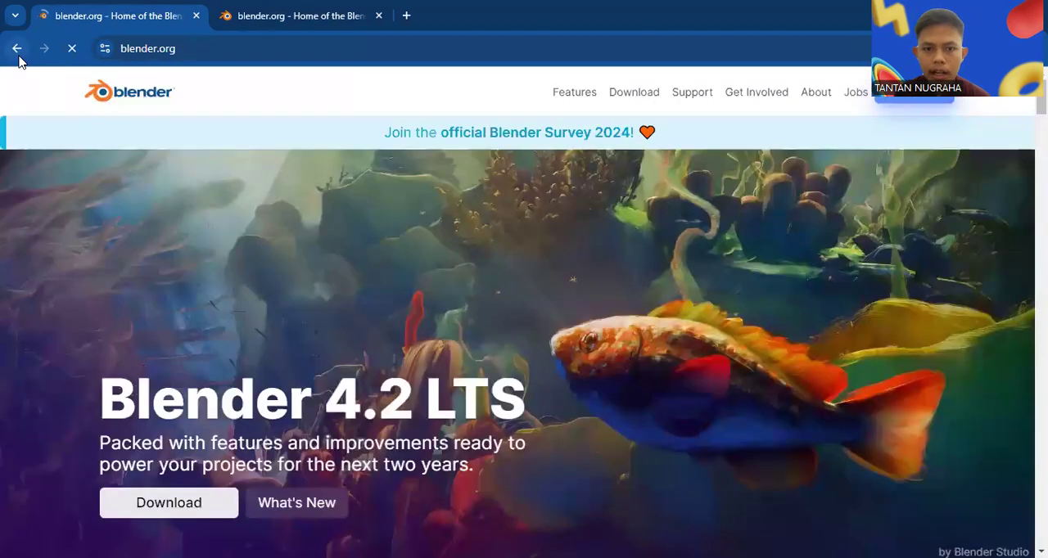
left_click(19, 56)
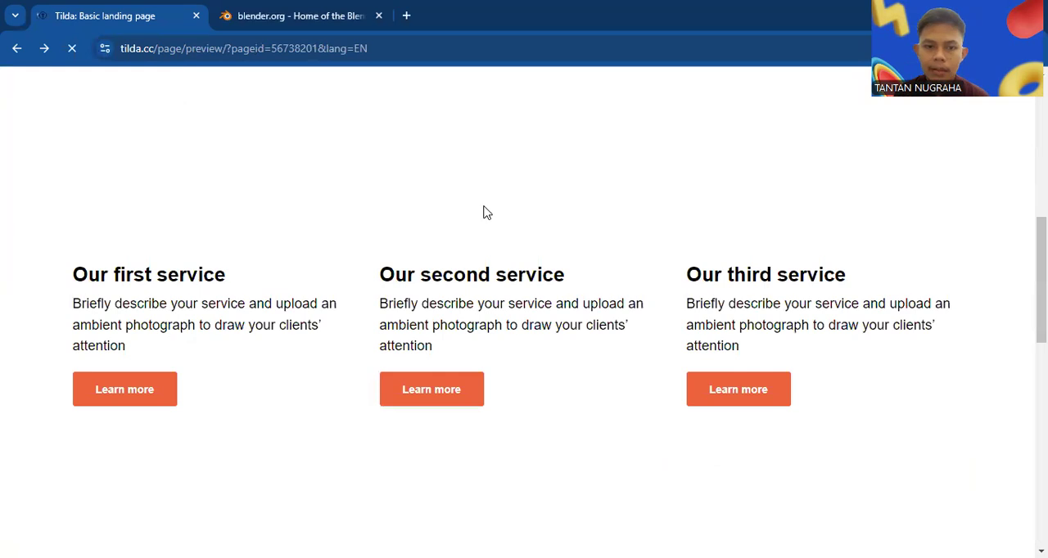
Review the previewed page from the service cards through the About us section to the testimonials.
scroll(243, 249, "down", 9)
scroll(242, 248, "up", 3)
scroll(242, 249, "down", 1)
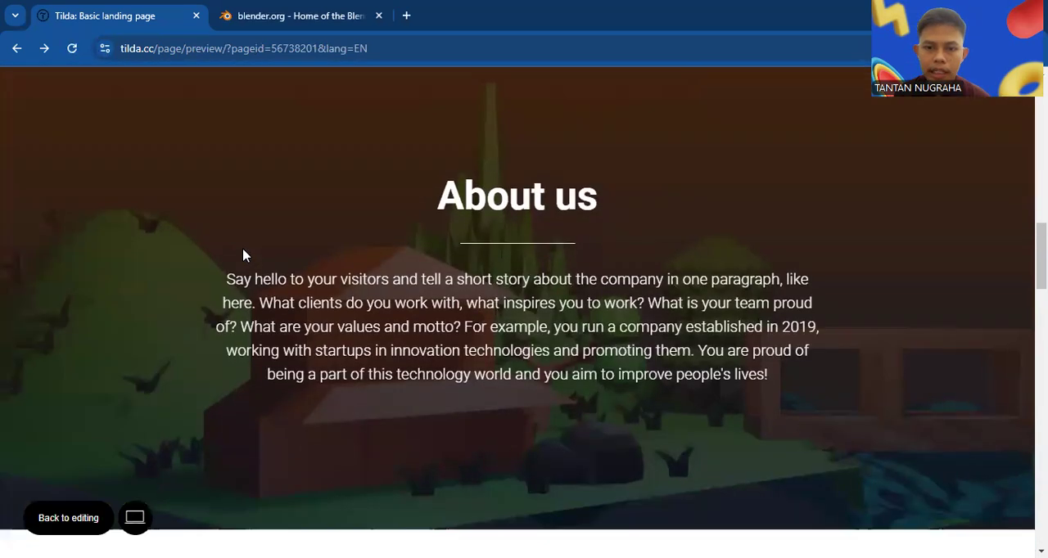
scroll(243, 254, "down", 15)
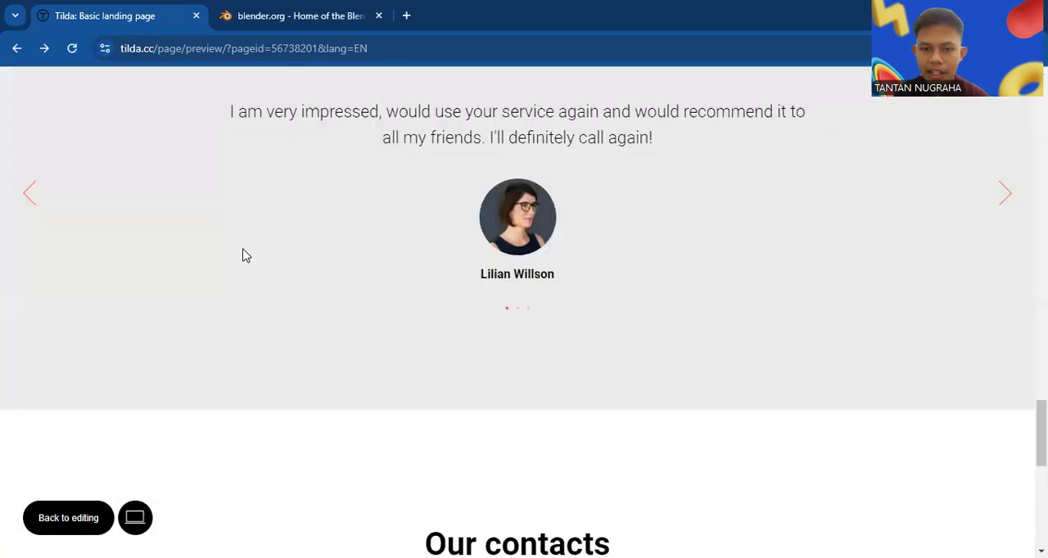
scroll(233, 245, "up", 5)
scroll(230, 245, "up", 12)
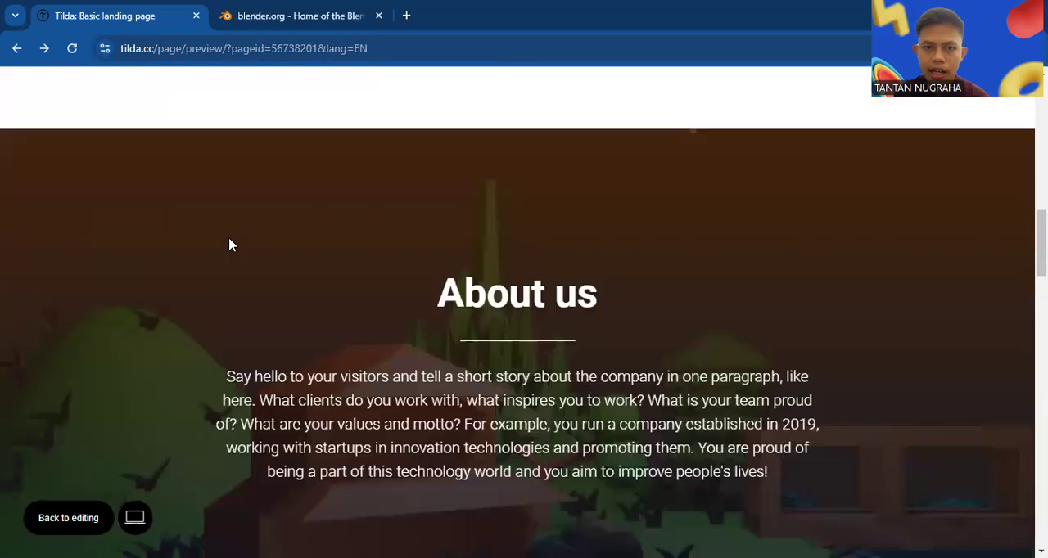
Leave the preview for the page editor and publish the Basic landing page.
left_click(18, 51)
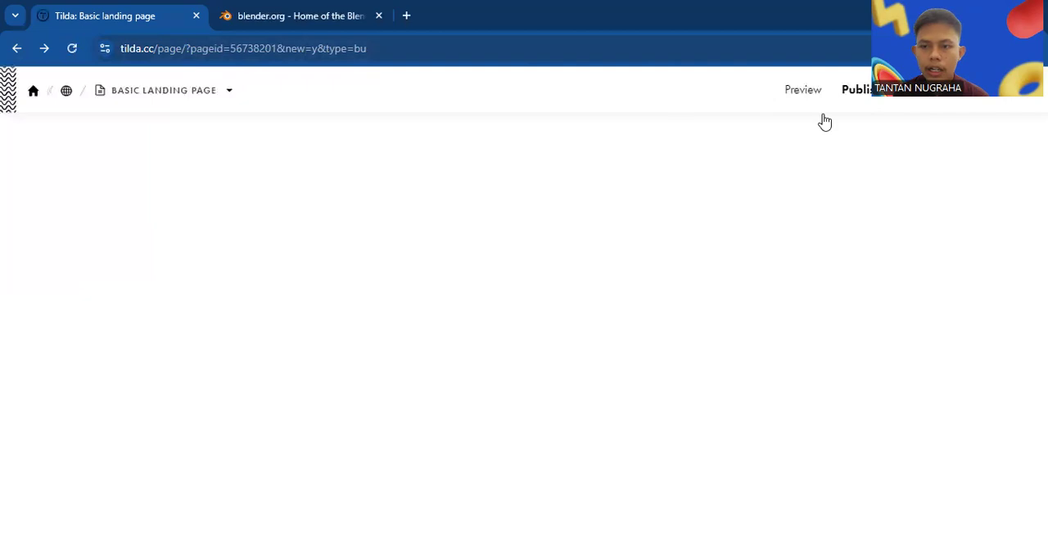
left_click(846, 89)
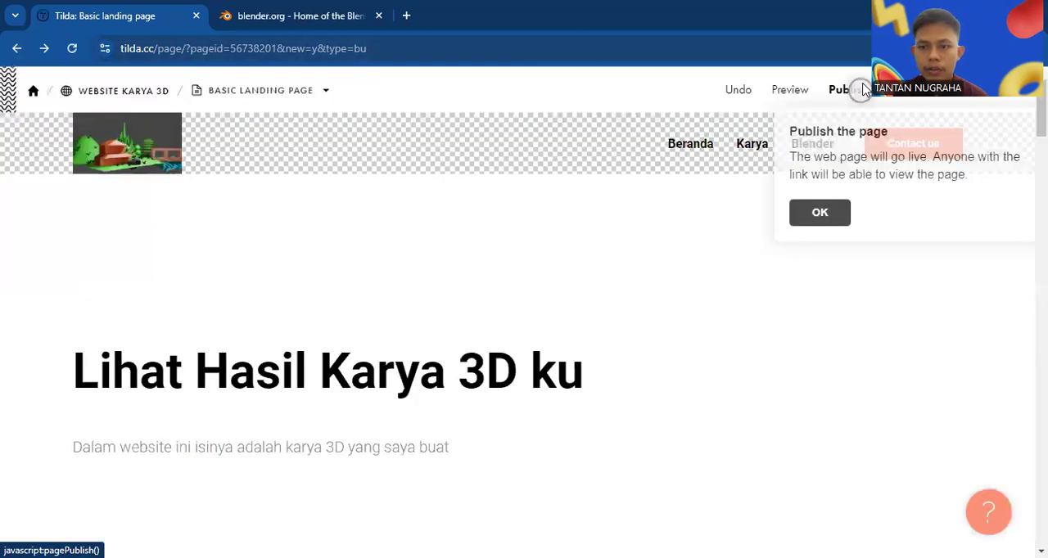